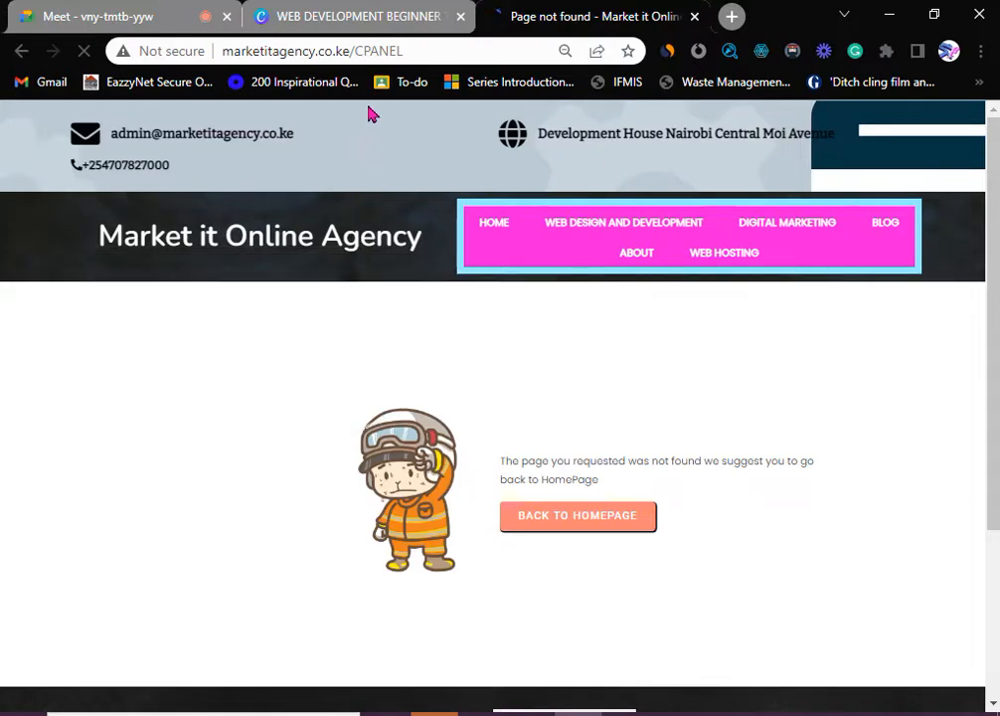
- Replace the address with the mistyped careermart.co.ke/CPANLE and load it
{"action": "left_click", "coordinate": [416, 50]}
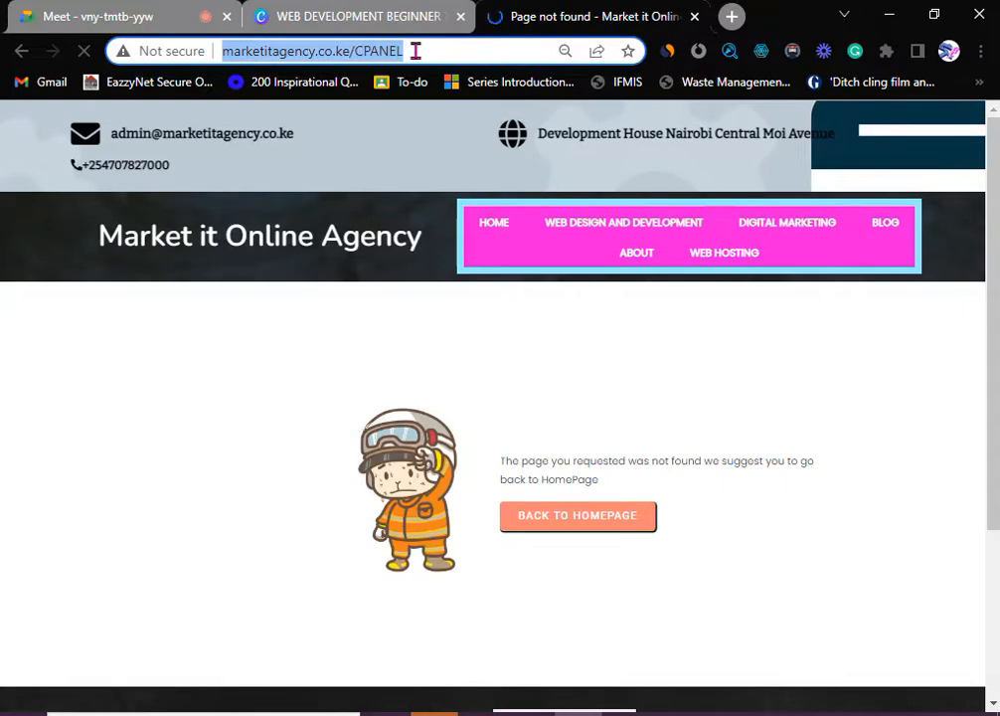
{"action": "type", "text": "CARE"}
{"action": "key", "text": "Right"}
{"action": "type", "text": "/CPANL"}
{"action": "type", "text": "E"}
{"action": "key", "text": "Return"}
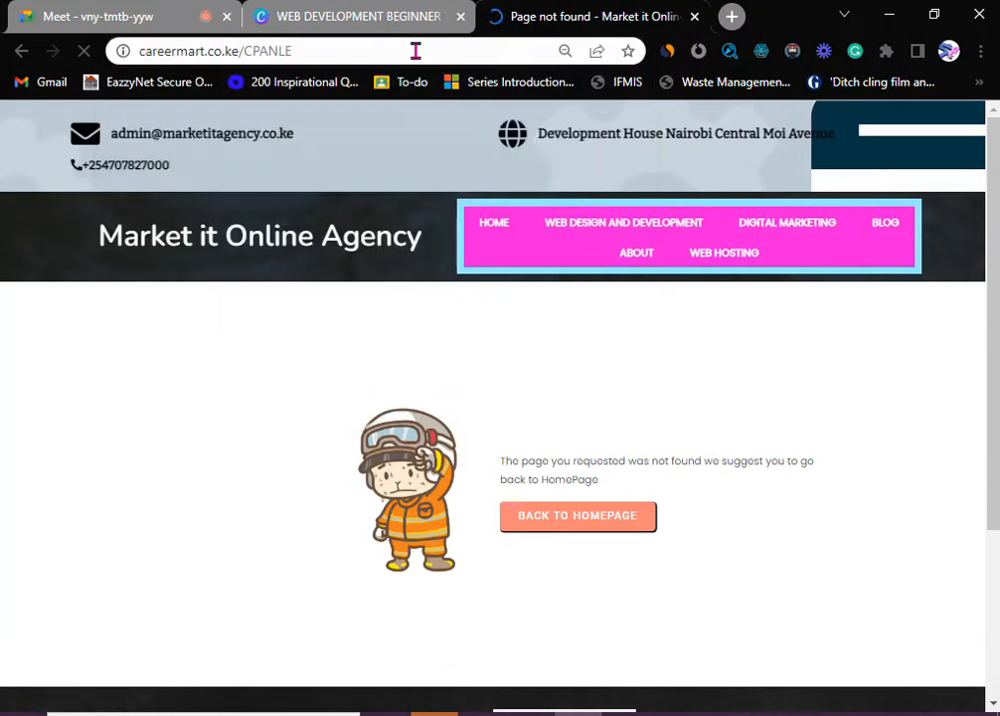
- Correct the address to careermart.co.ke/CPANEL and load the cPanel login page
{"action": "left_click", "coordinate": [340, 46]}
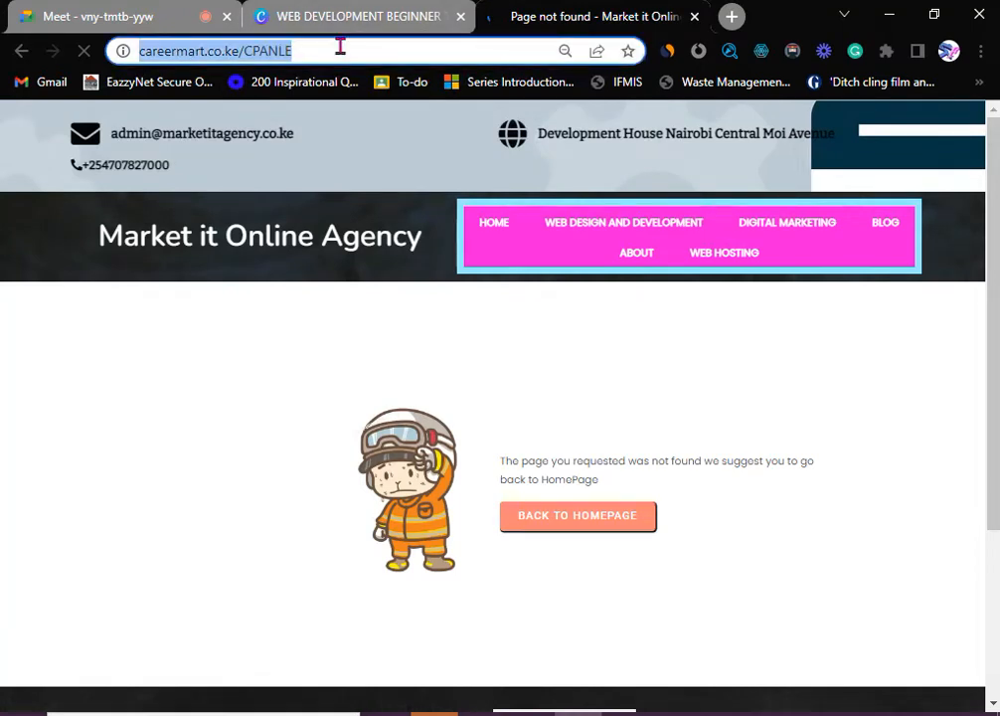
{"action": "left_click", "coordinate": [340, 46]}
{"action": "key", "text": "Return"}
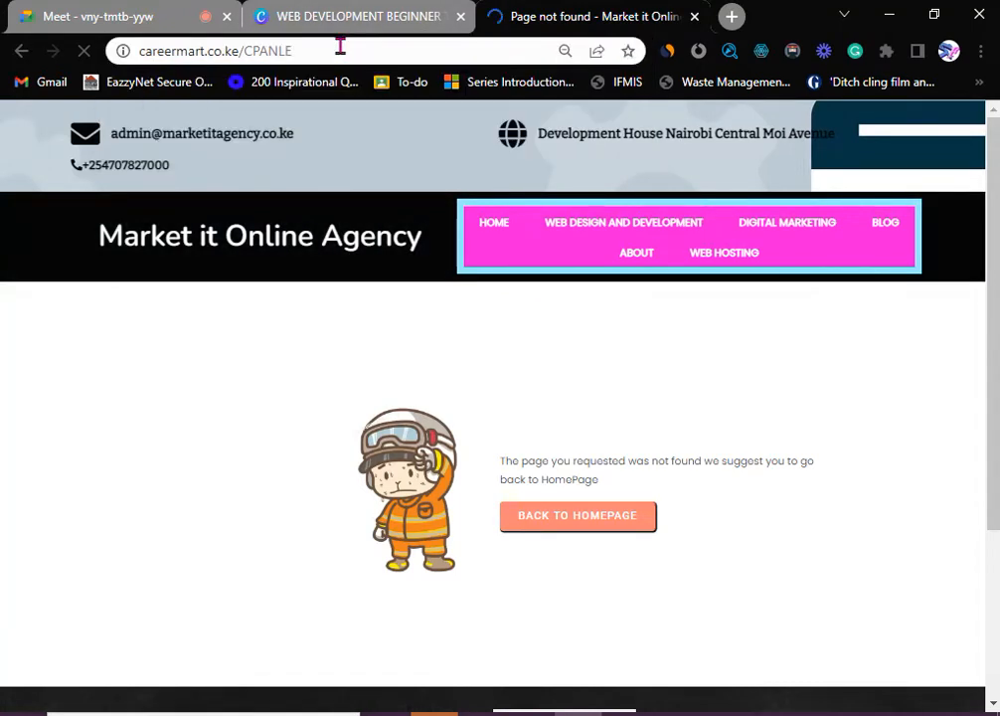
{"action": "left_click", "coordinate": [340, 45]}
{"action": "left_click", "coordinate": [340, 45]}
{"action": "key", "text": "BackSpace"}
{"action": "key", "text": "BackSpace"}
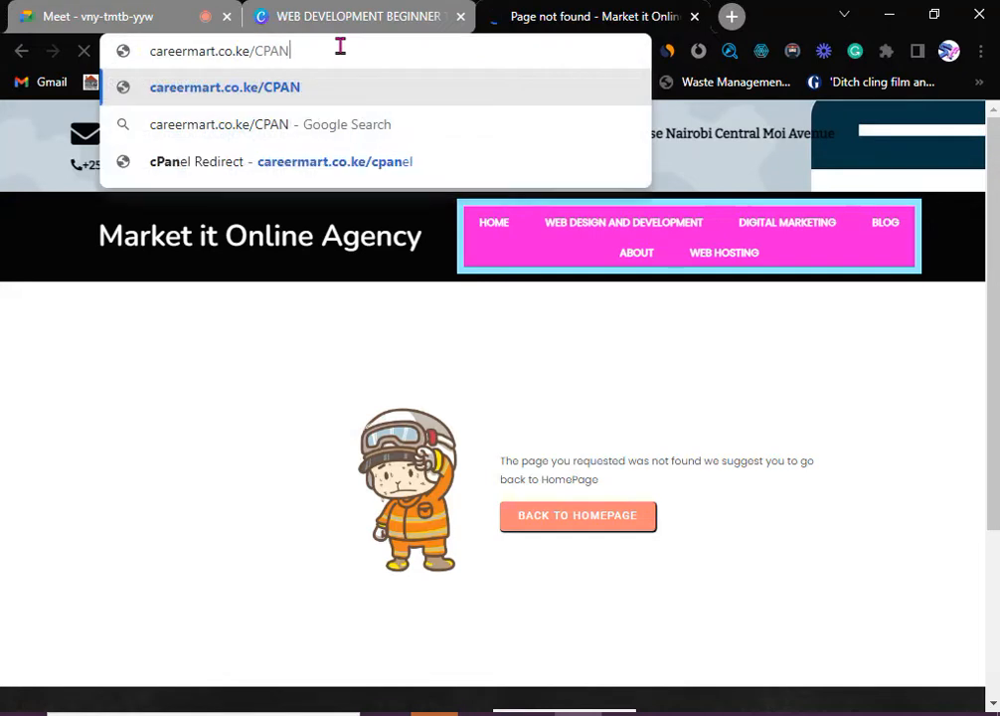
{"action": "type", "text": "EL"}
{"action": "key", "text": "Return"}
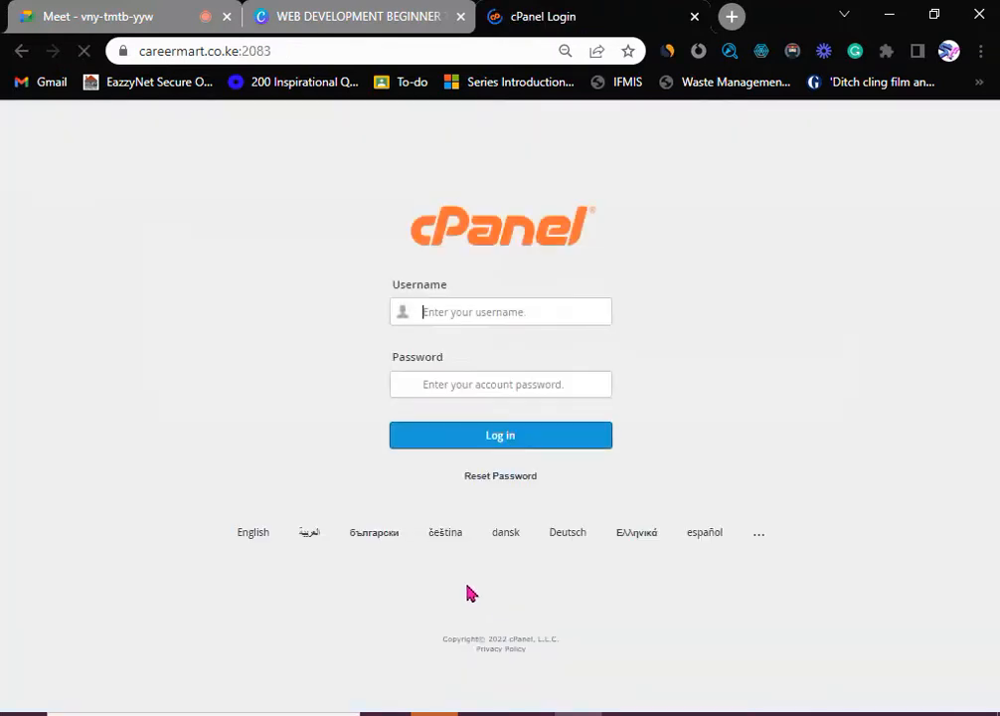
- Submit the saved careermart username and the account password on the cPanel login form
{"action": "left_click", "coordinate": [453, 312]}
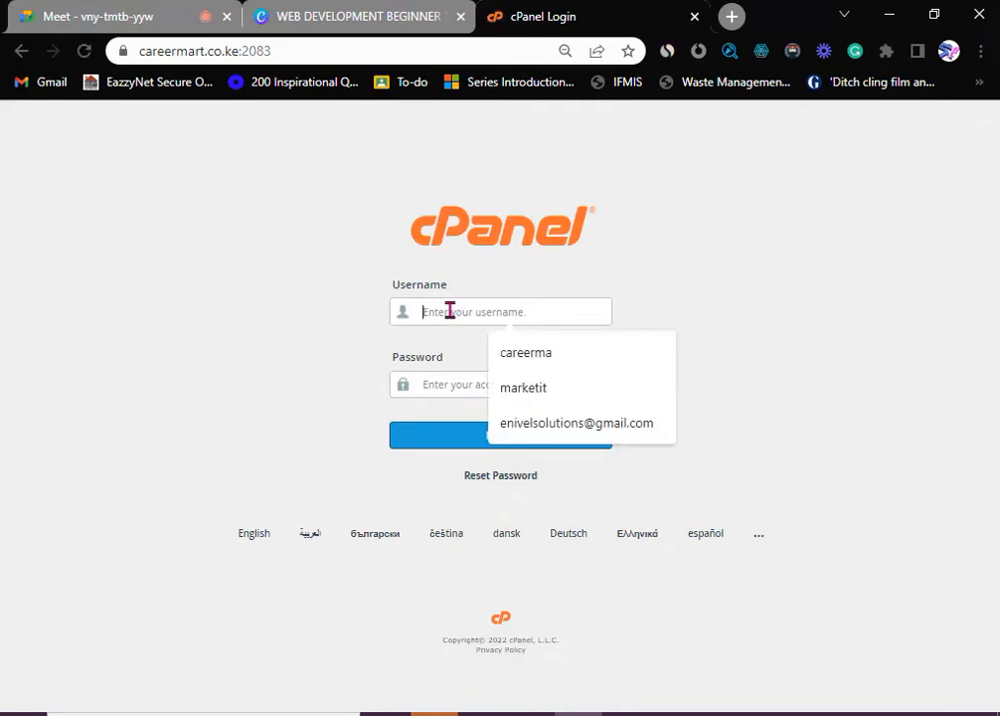
{"action": "left_click", "coordinate": [529, 355]}
{"action": "left_click", "coordinate": [467, 383]}
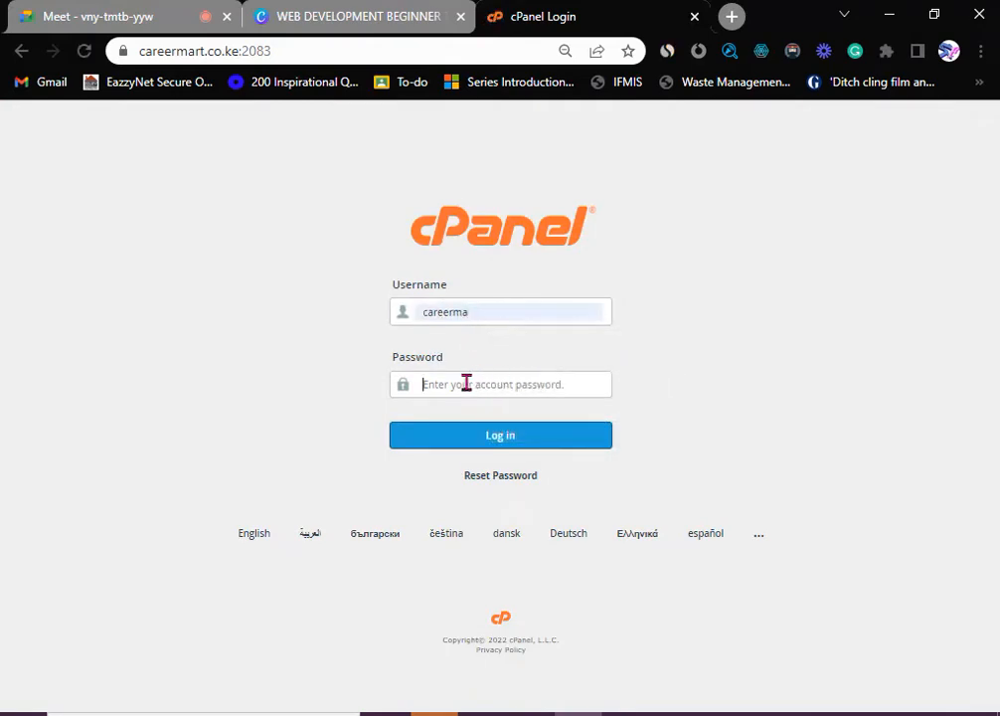
{"action": "type", "text": "•••••"}
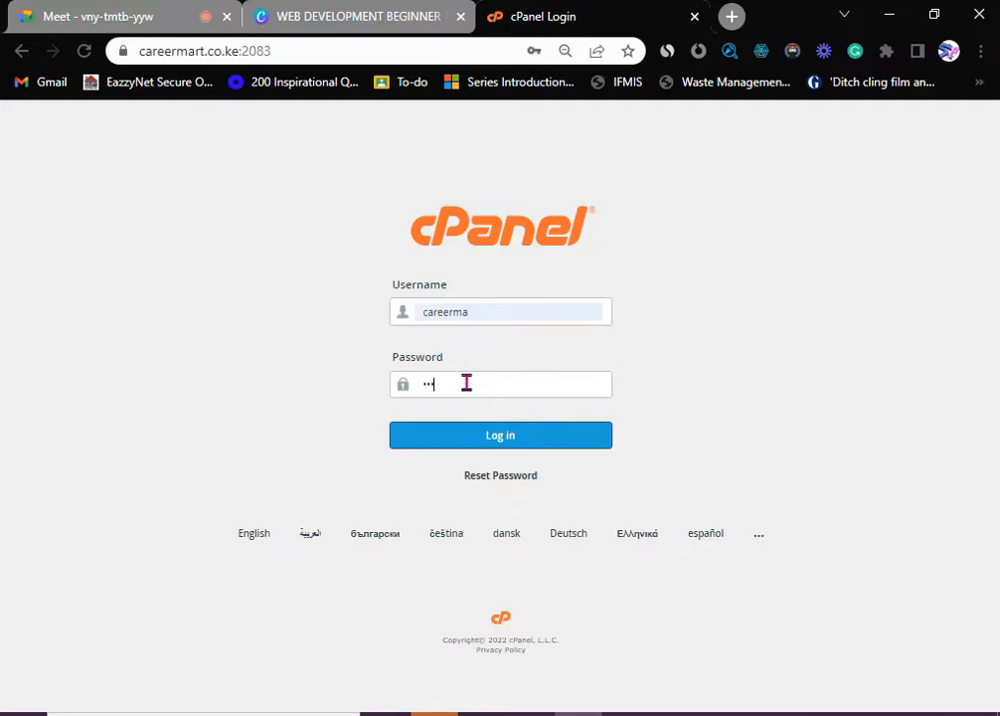
{"action": "type", "text": "••••"}
{"action": "left_click", "coordinate": [487, 442]}
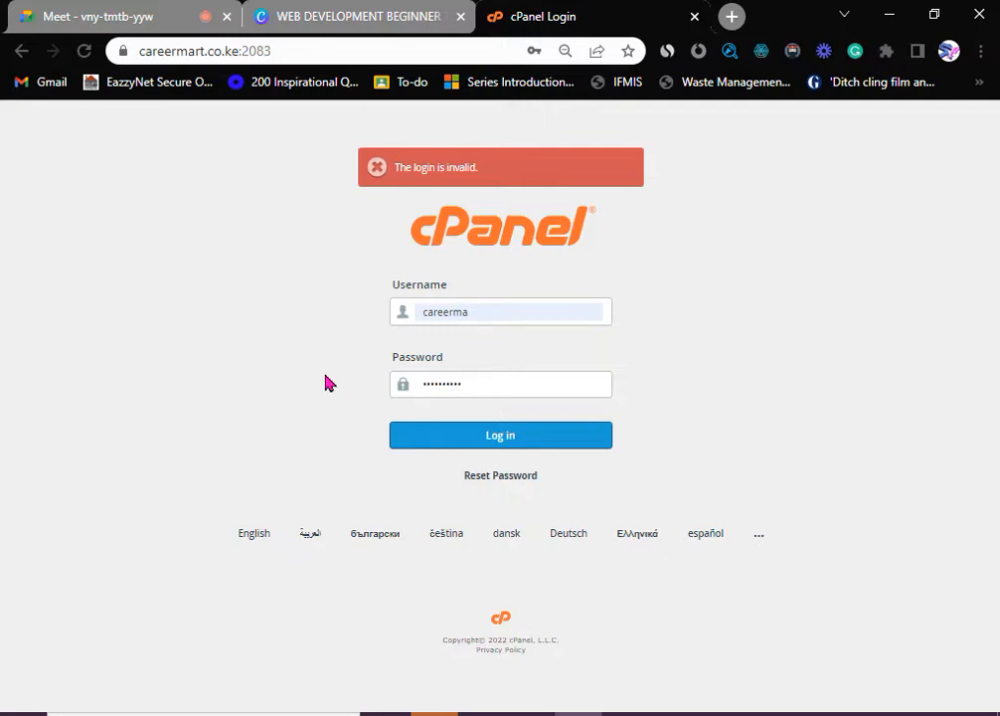
- Retry the cPanel Log in after the 'login is invalid' error to reach the main dashboard
{"action": "left_click", "coordinate": [448, 433]}
{"action": "left_click", "coordinate": [494, 445]}
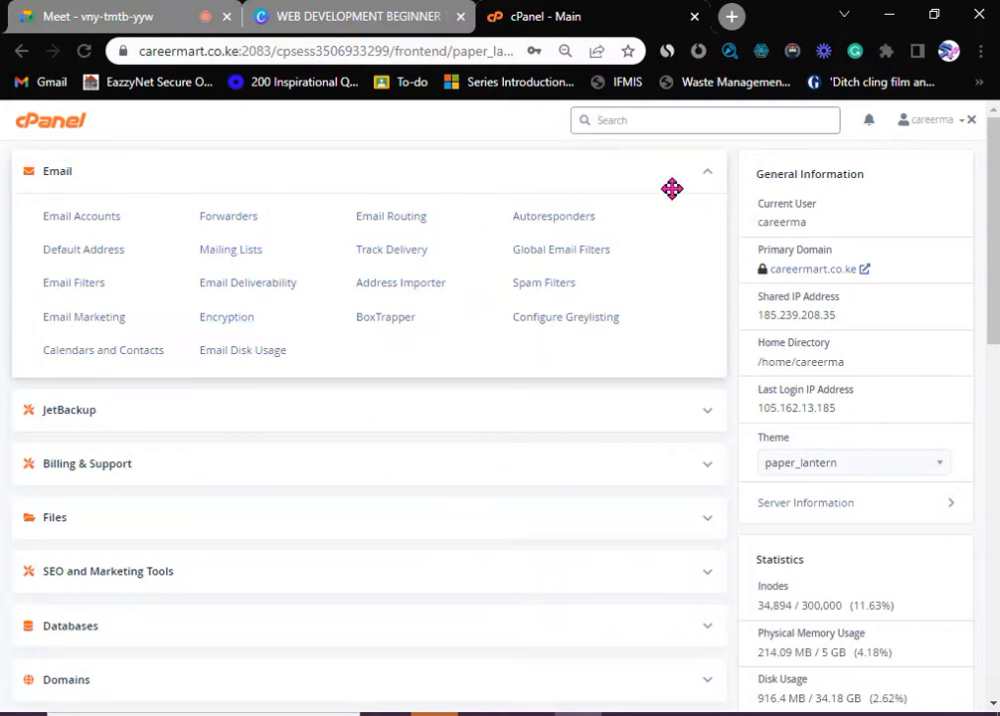
- Collapse Email, then expand and collapse JetBackup, Billing & Support and Files in turn
{"action": "left_click", "coordinate": [710, 179]}
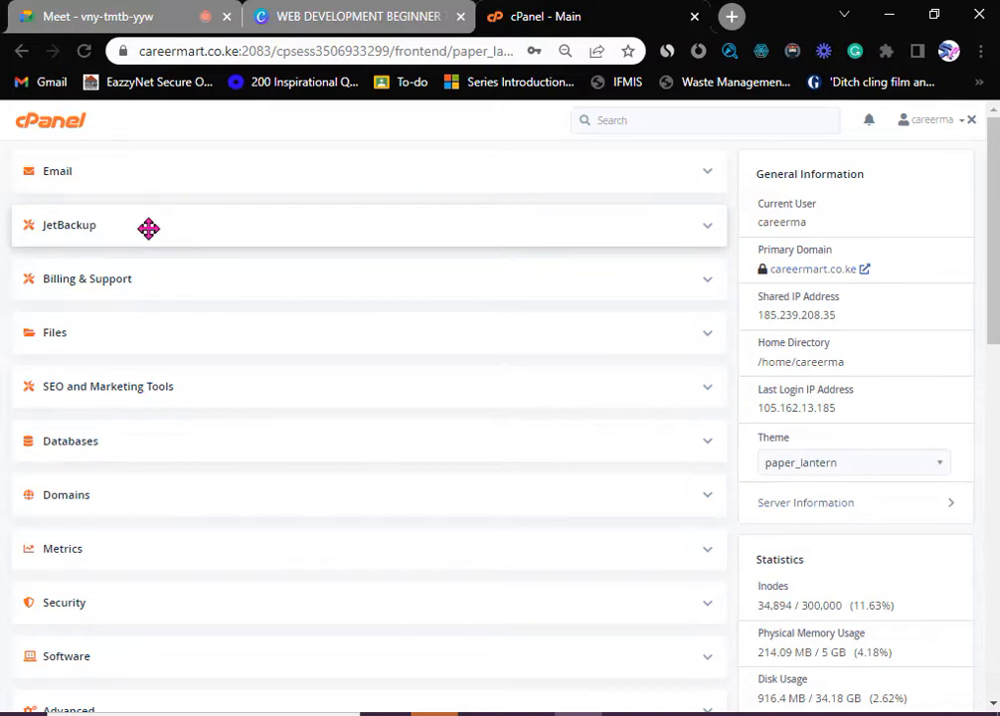
{"action": "left_click", "coordinate": [707, 229]}
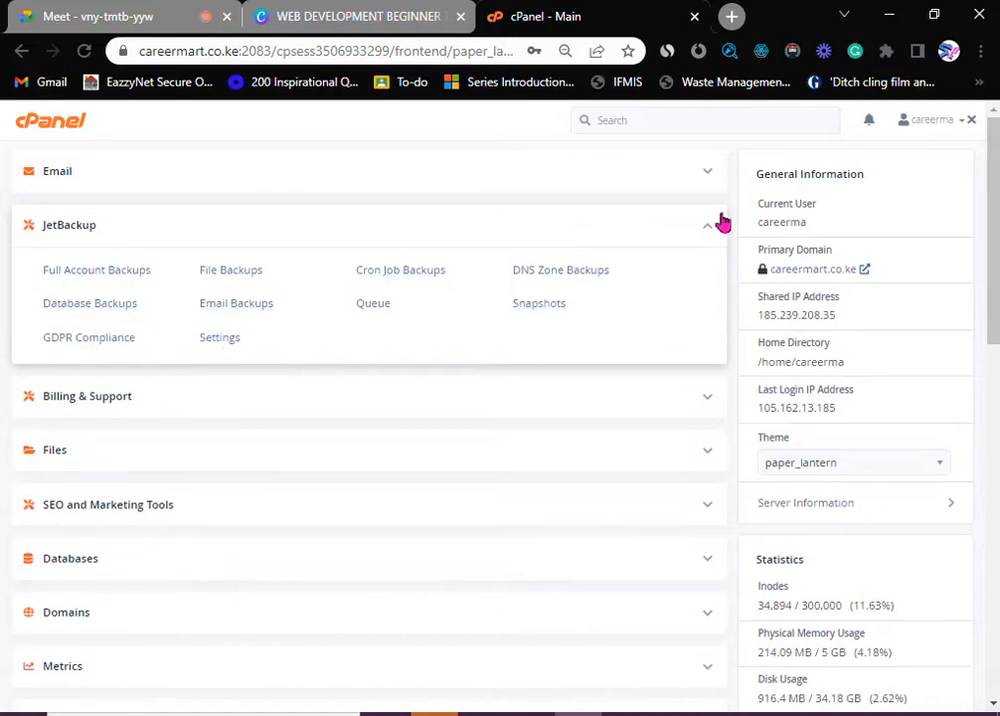
{"action": "left_click", "coordinate": [714, 228]}
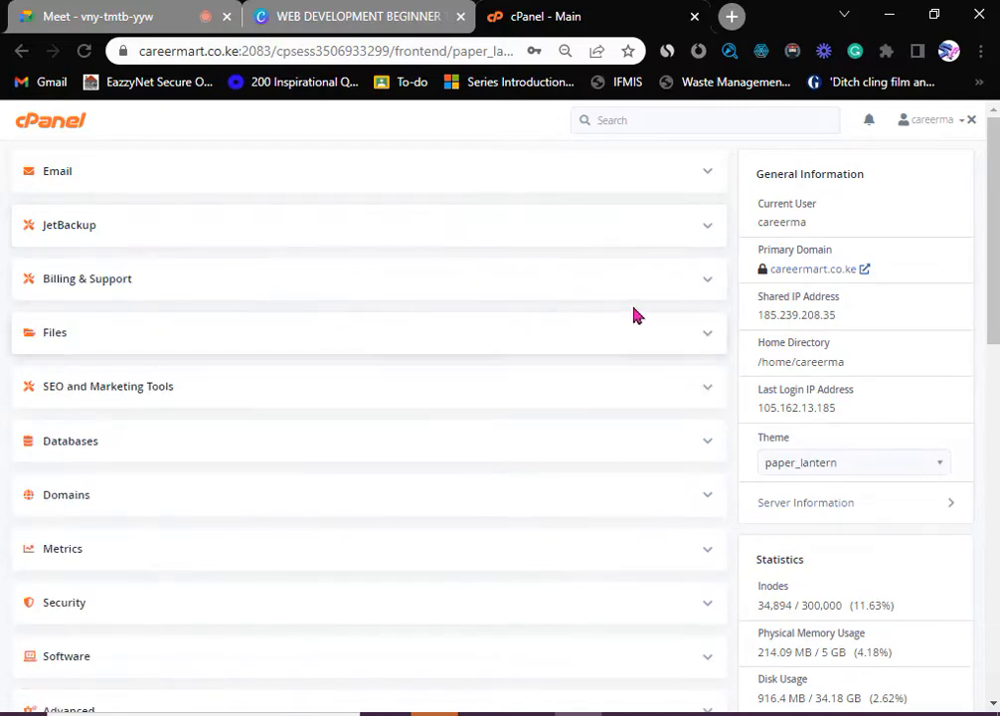
{"action": "left_click", "coordinate": [709, 289]}
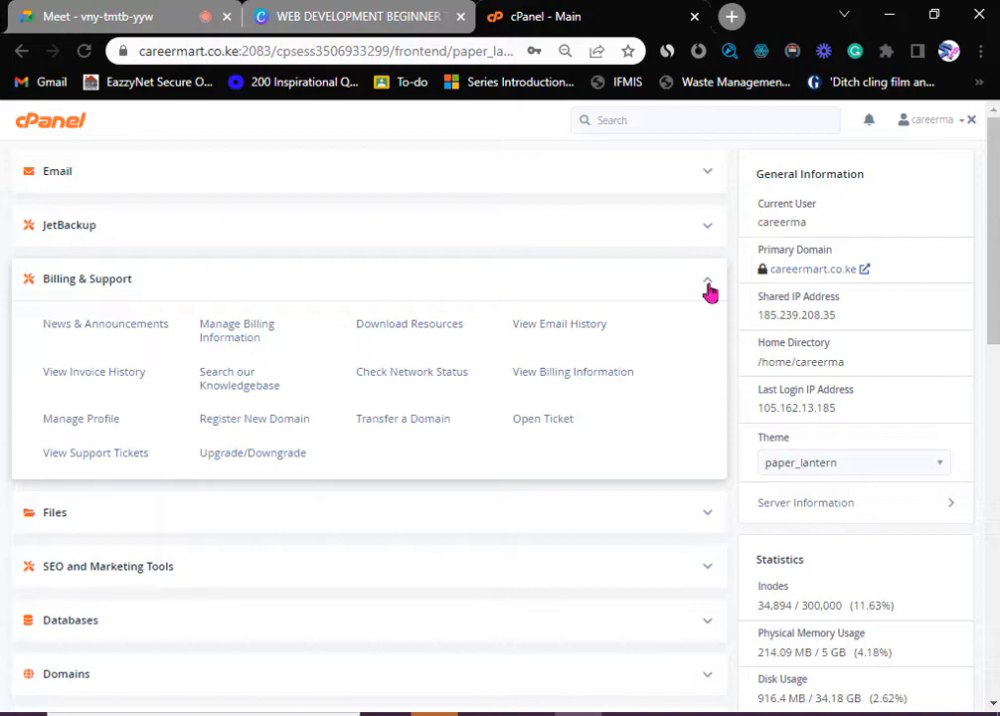
{"action": "left_click", "coordinate": [708, 286]}
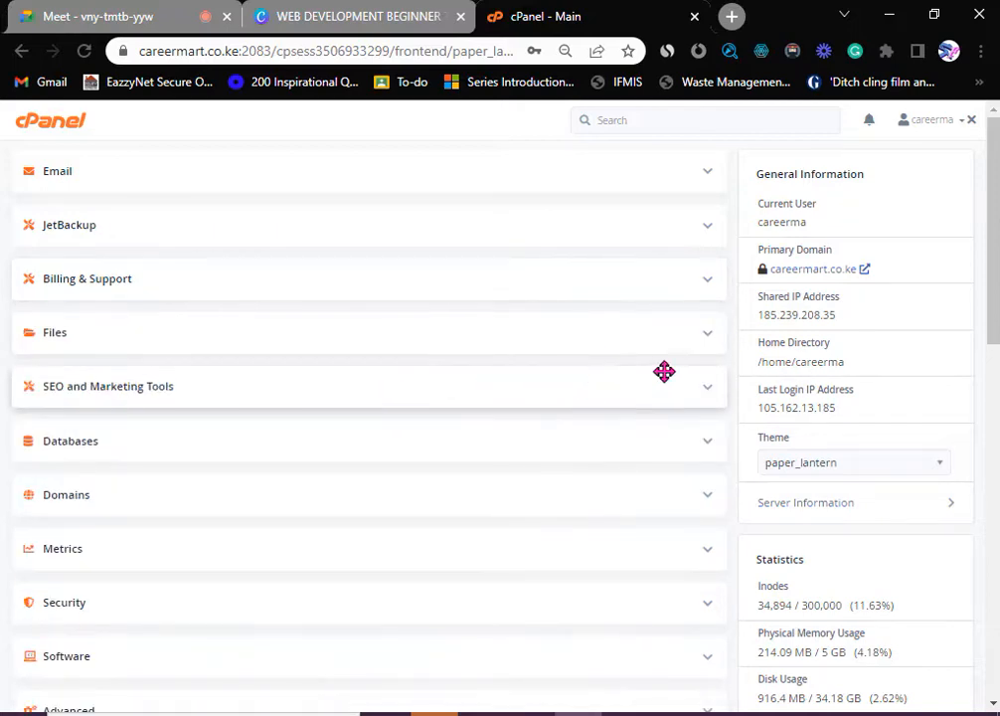
{"action": "left_click", "coordinate": [710, 339]}
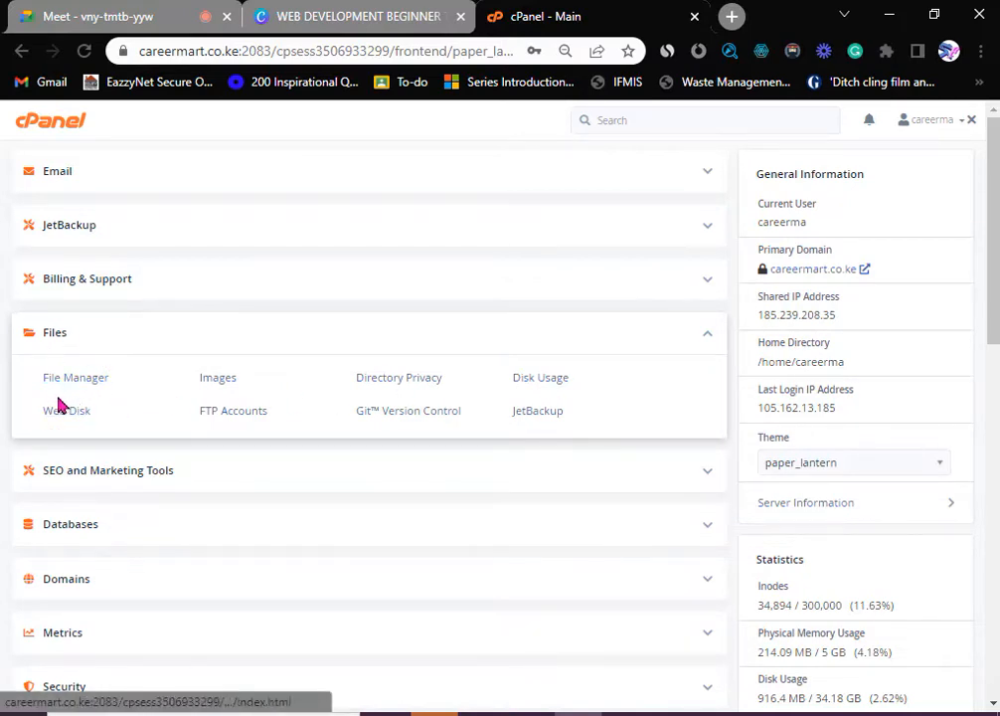
{"action": "left_click", "coordinate": [710, 338]}
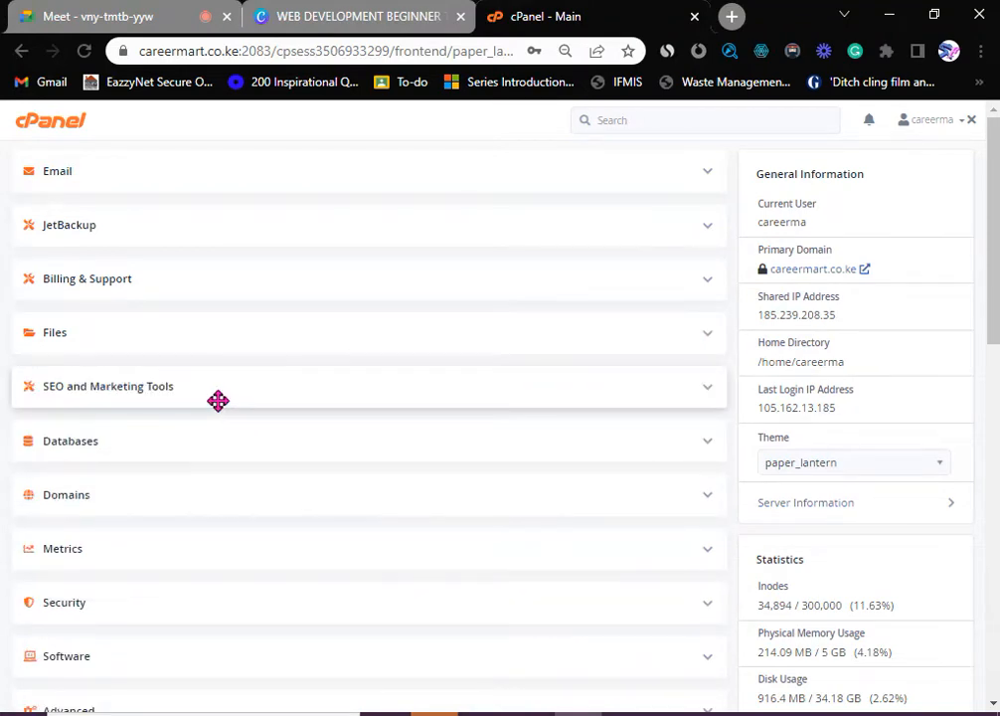
- Expand SEO and Marketing Tools, view the SEO Tools (Attracta) page, then go back to the dashboard
{"action": "left_click", "coordinate": [708, 393]}
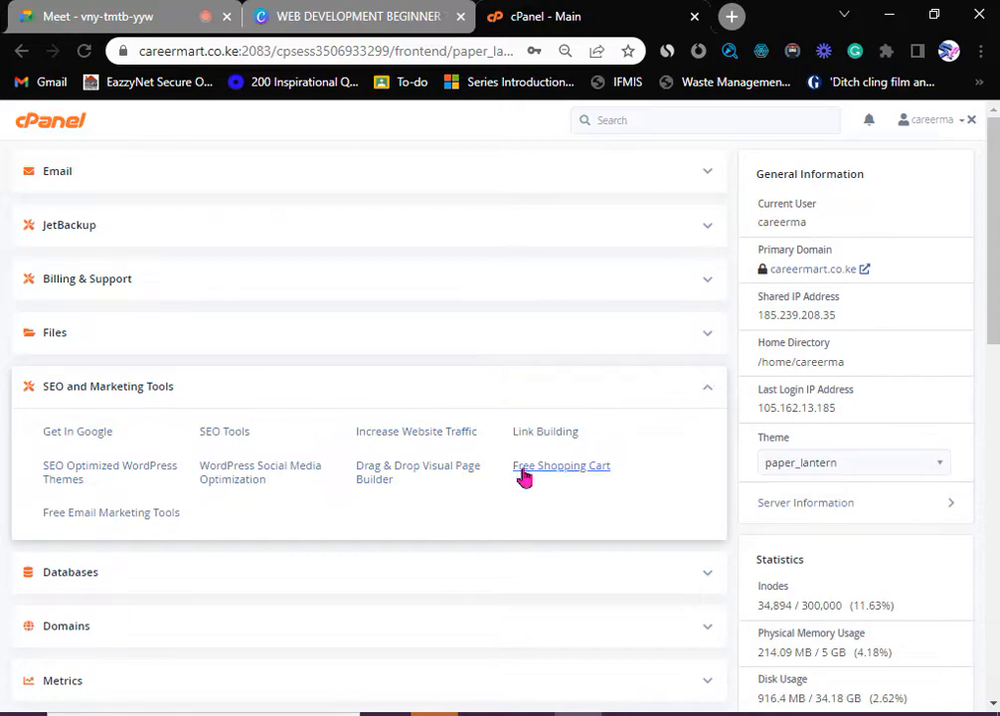
{"action": "left_click", "coordinate": [219, 444]}
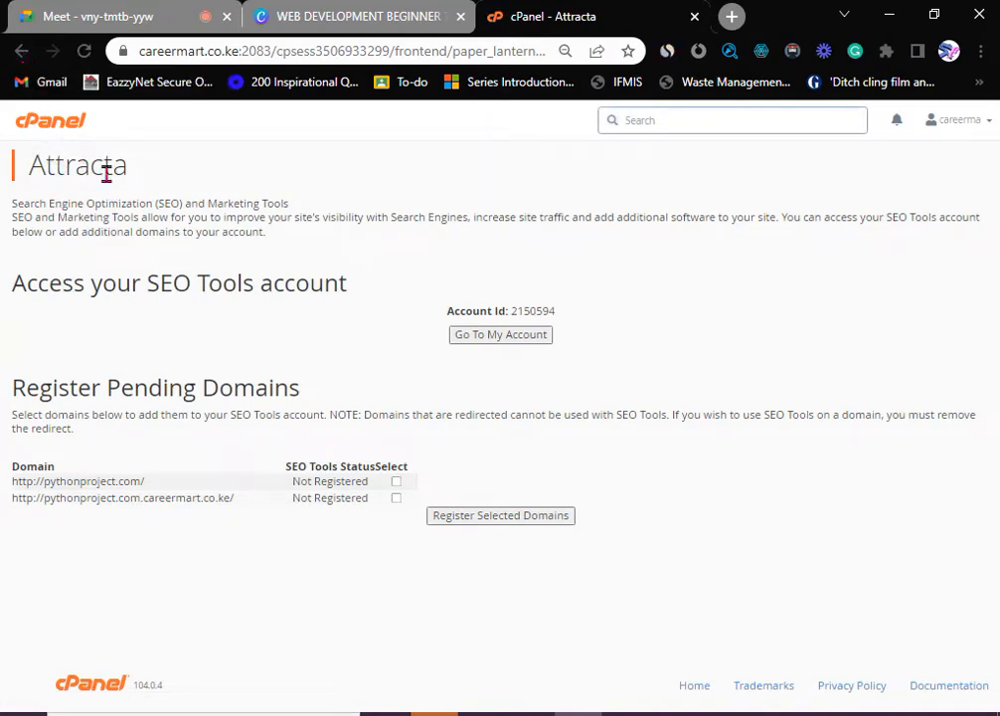
{"action": "left_click", "coordinate": [20, 50]}
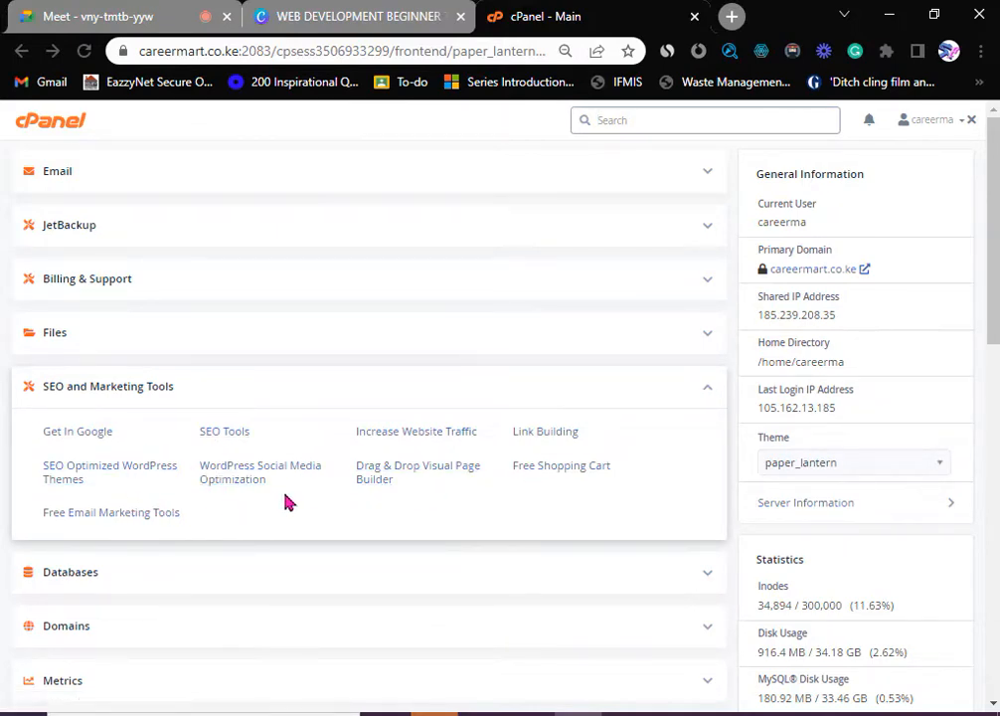
- Collapse SEO and Marketing Tools, expand and collapse Databases, then expand Domains
{"action": "left_click", "coordinate": [702, 394]}
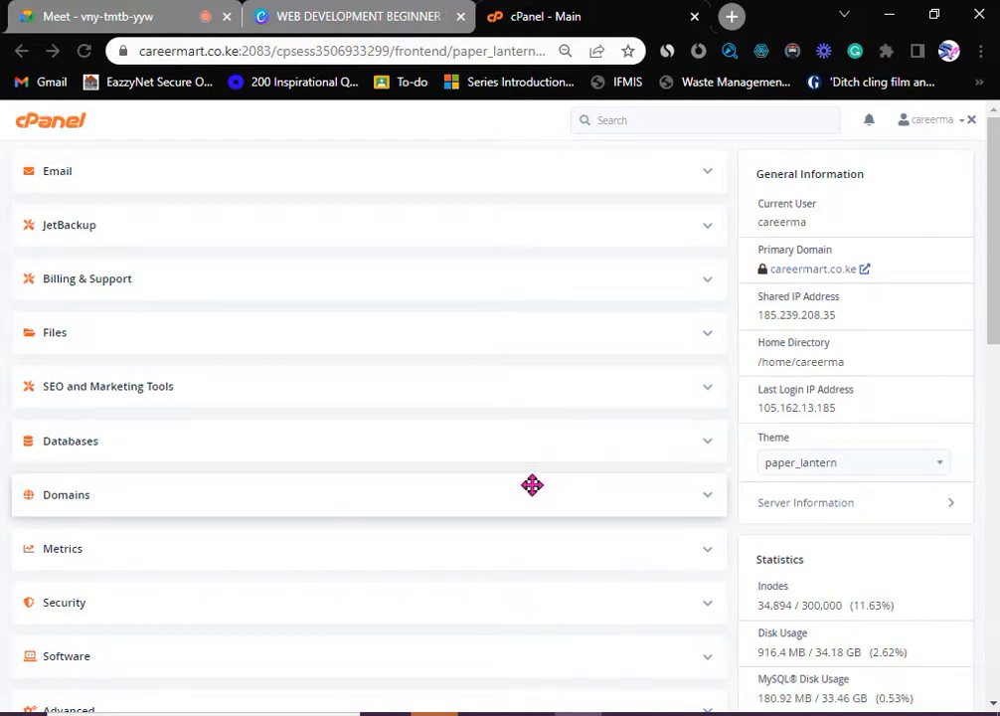
{"action": "left_click", "coordinate": [708, 443]}
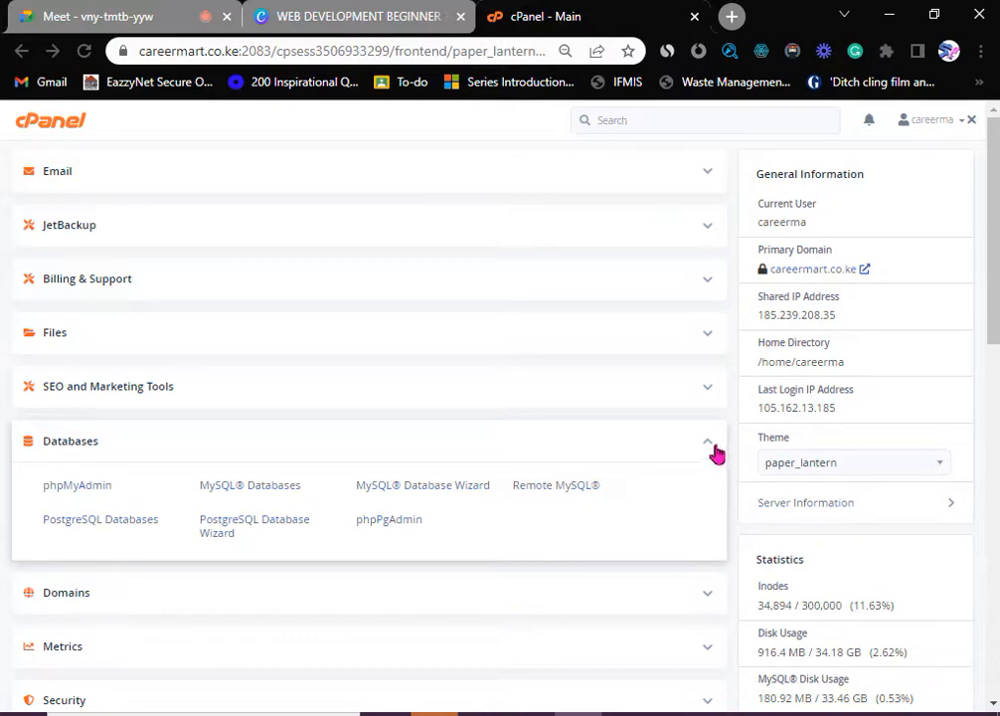
{"action": "left_click", "coordinate": [706, 449]}
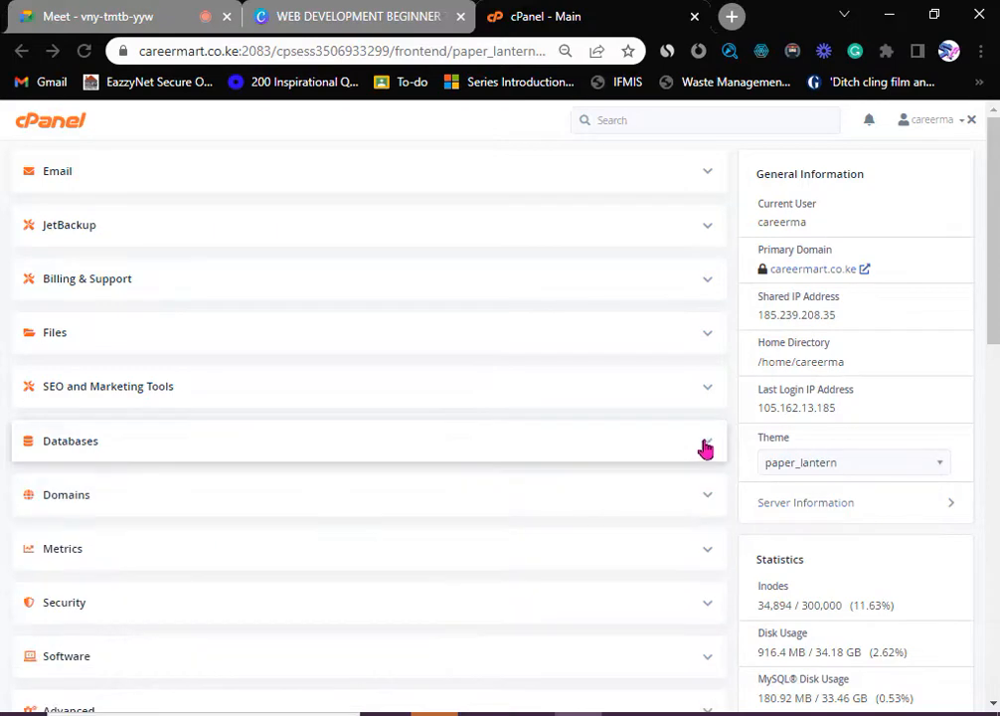
{"action": "left_click", "coordinate": [705, 502]}
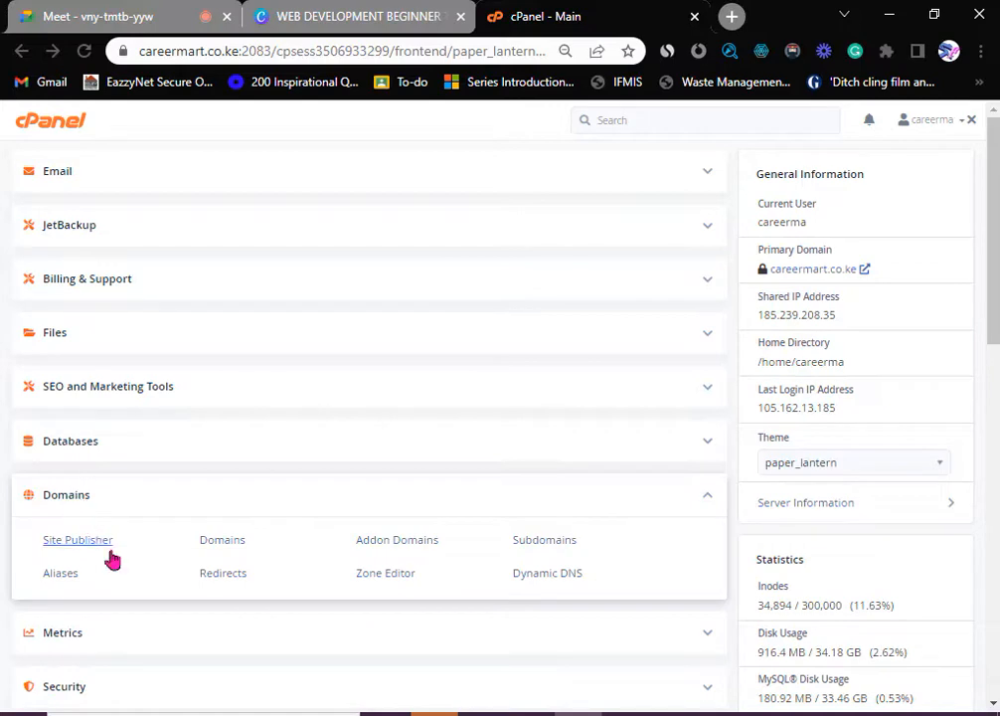
- Toggle the Domains tools group open and closed, leaving it collapsed
{"action": "left_click", "coordinate": [710, 501]}
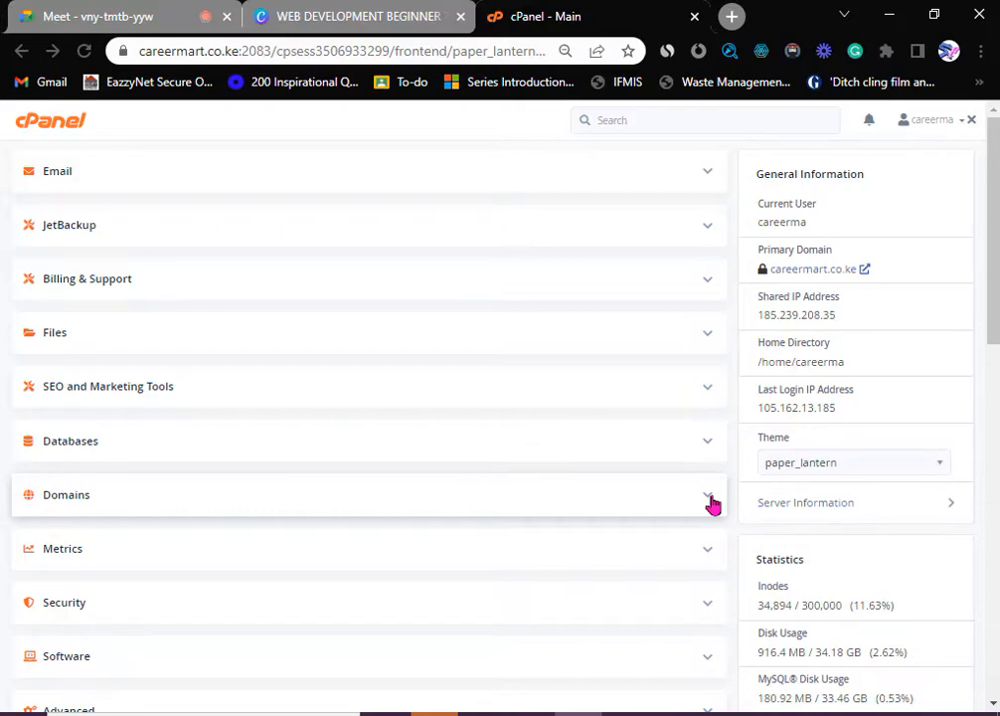
{"action": "left_click", "coordinate": [710, 502]}
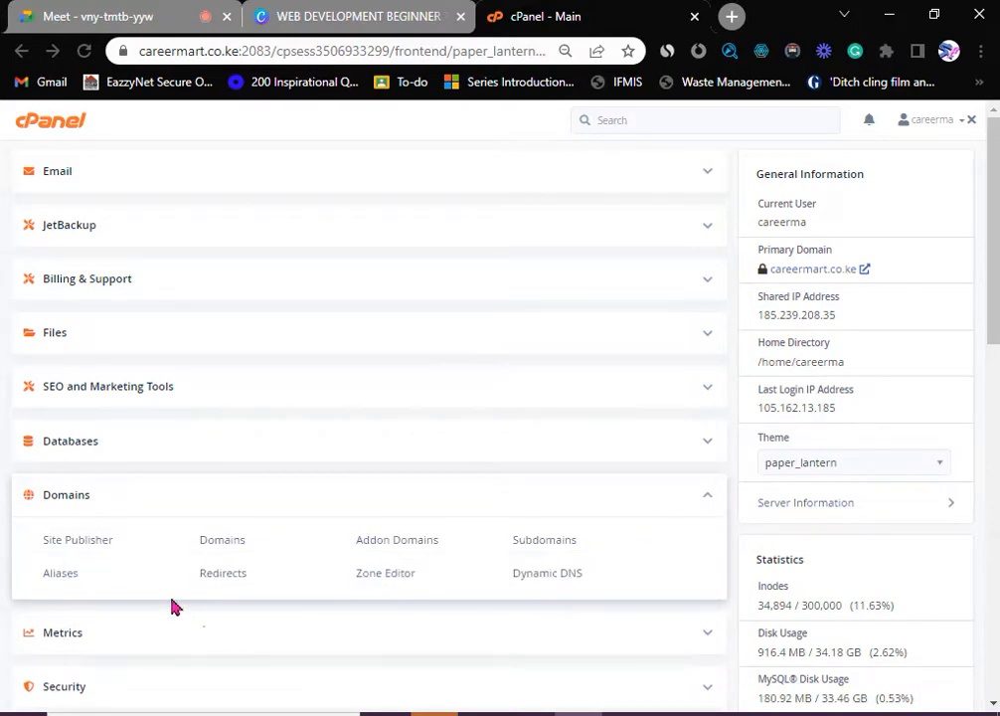
{"action": "left_click", "coordinate": [708, 502]}
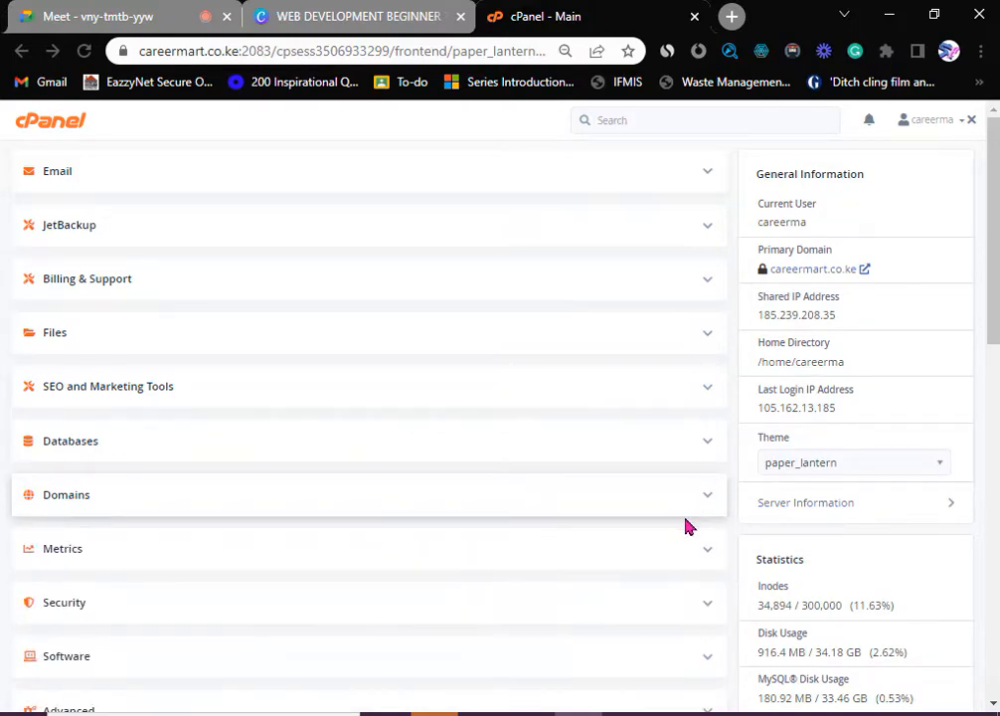
- Expand and collapse the Metrics group, then switch to the Google Meet call tab
{"action": "scroll", "coordinate": [347, 577], "scroll_direction": "down", "scroll_amount": 2}
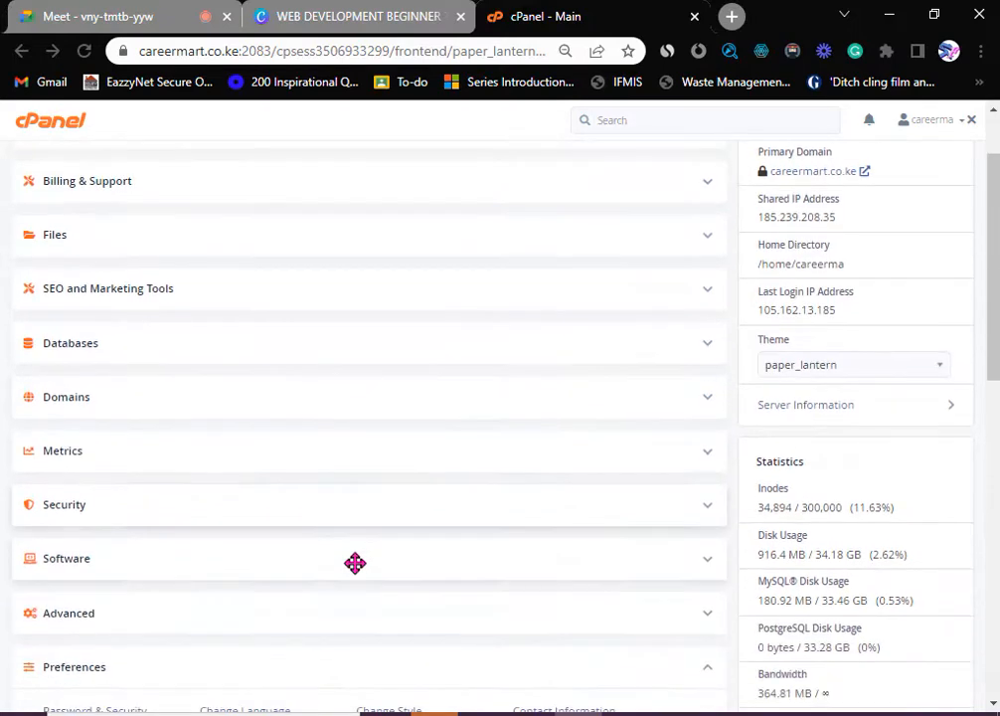
{"action": "left_click", "coordinate": [706, 460]}
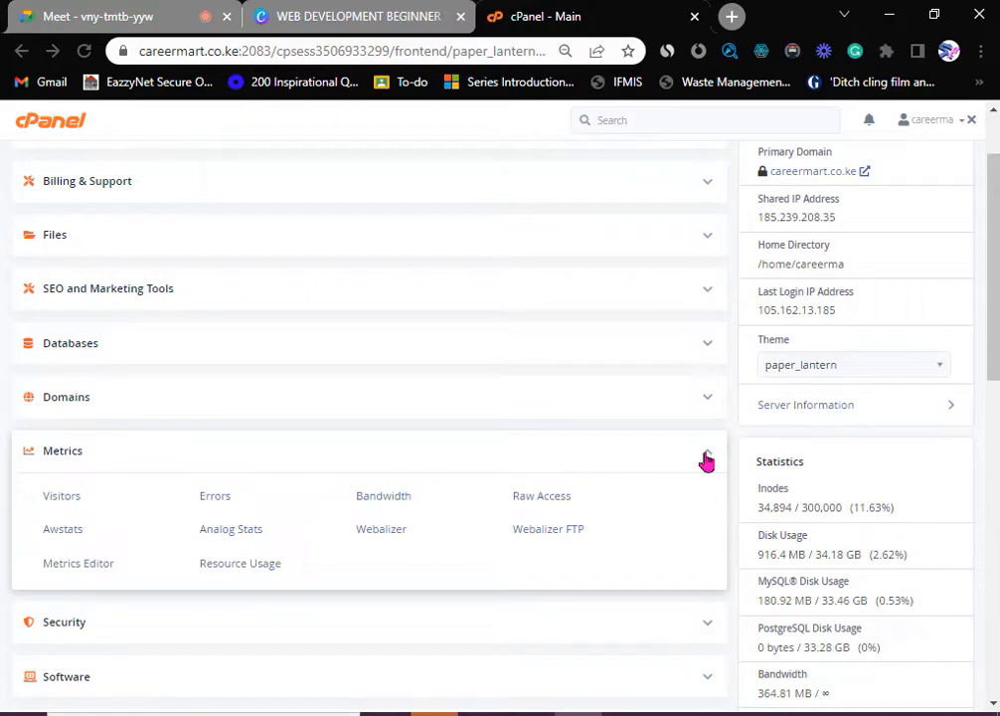
{"action": "left_click", "coordinate": [707, 455]}
{"action": "left_click", "coordinate": [142, 20]}
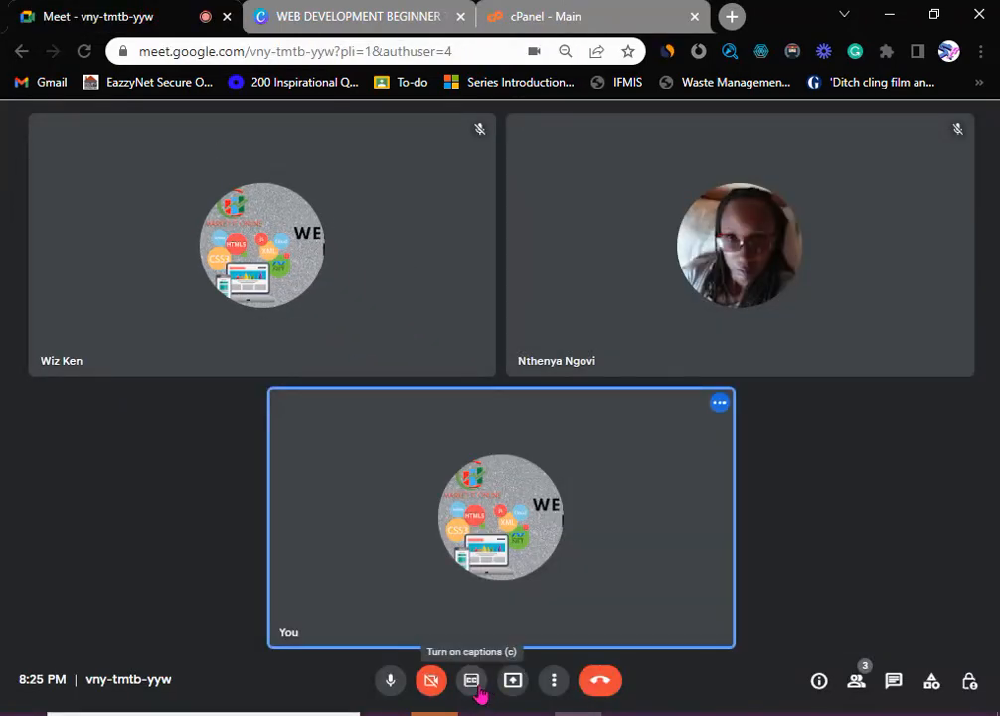
- Present your entire screen in Google Meet, then return to the cPanel - Main tab
{"action": "left_click", "coordinate": [510, 689]}
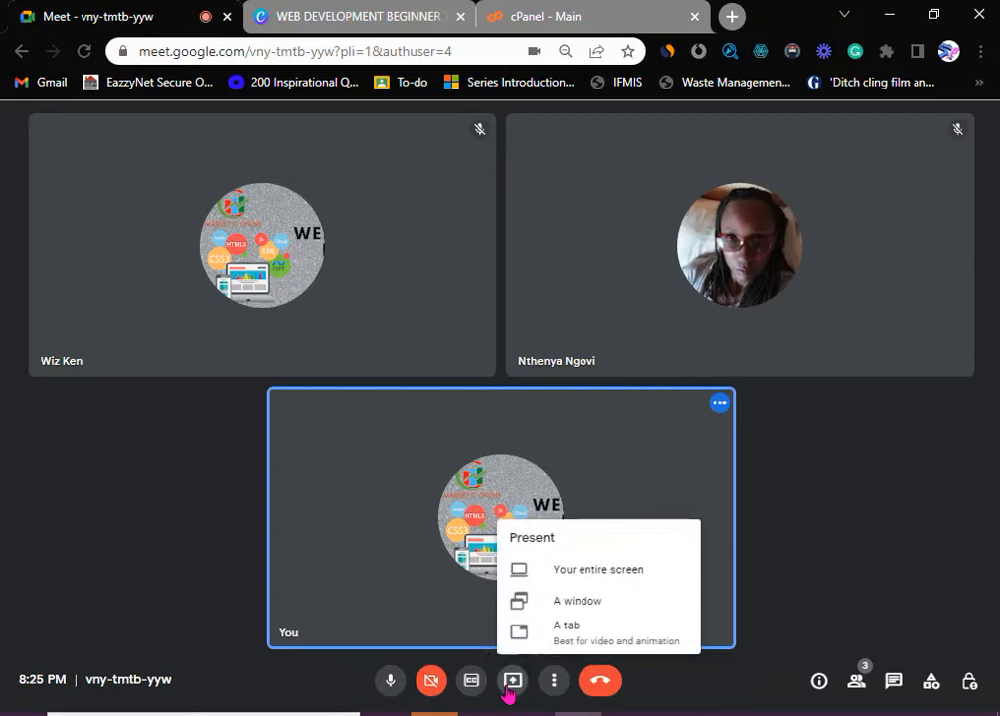
{"action": "left_click", "coordinate": [577, 582]}
{"action": "left_click", "coordinate": [392, 315]}
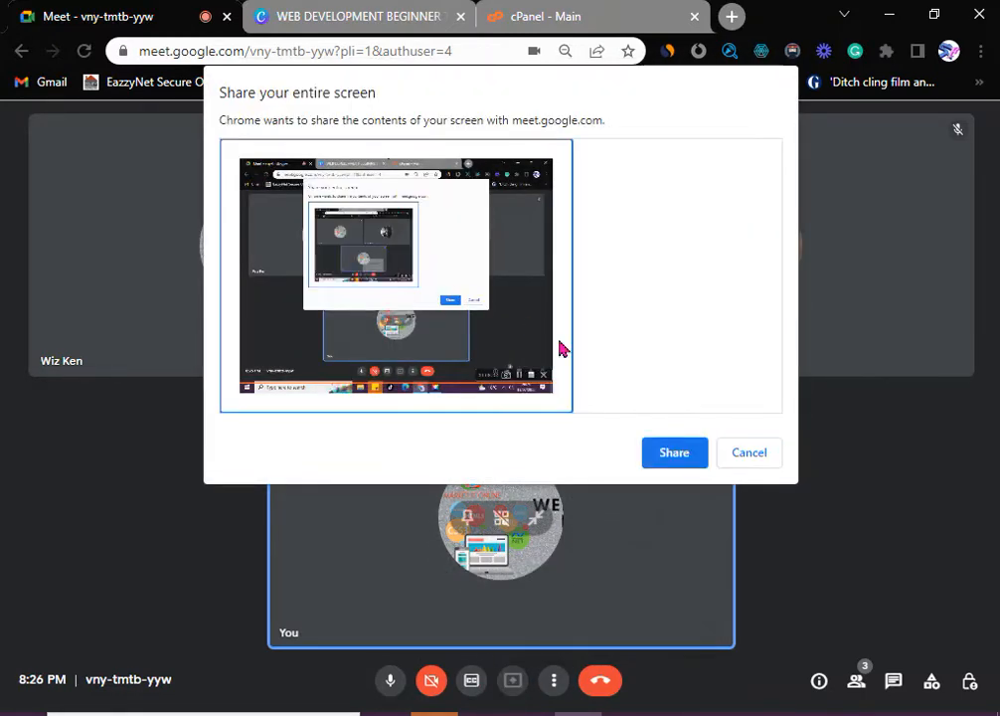
{"action": "left_click", "coordinate": [673, 454]}
{"action": "left_click", "coordinate": [572, 17]}
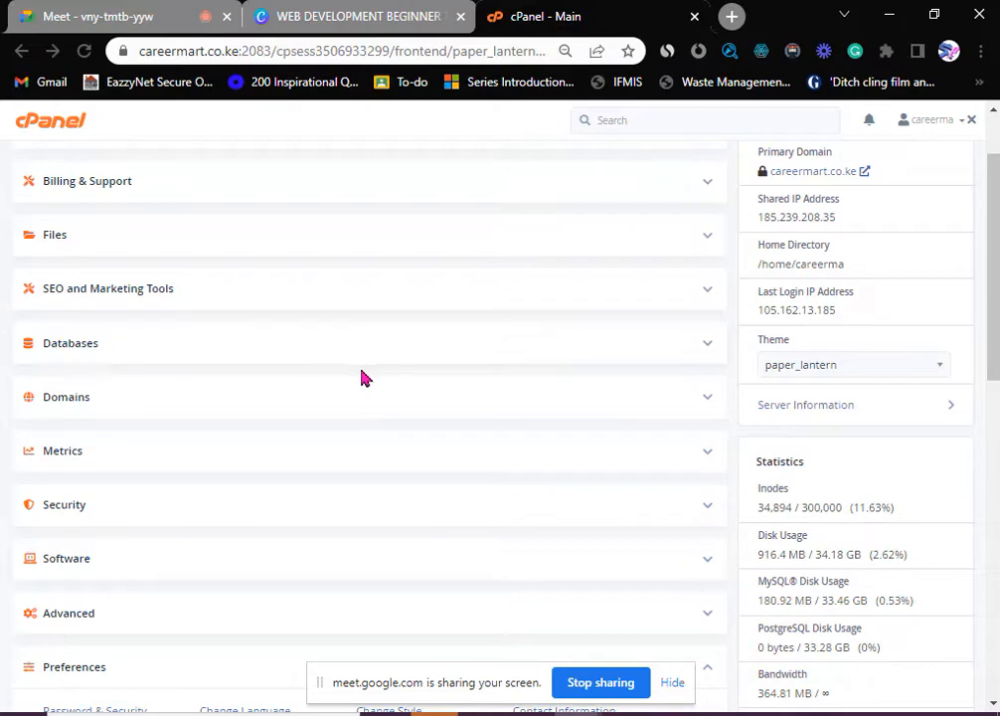
- Expand and collapse the Security and Software tool groups on the dashboard
{"action": "left_click", "coordinate": [703, 515]}
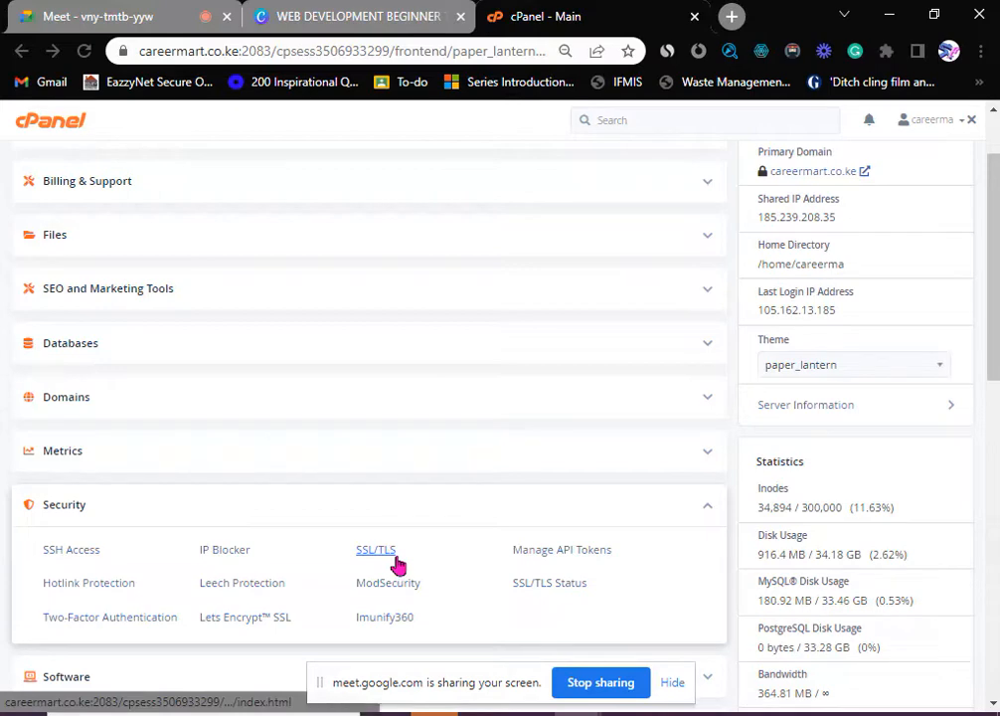
{"action": "left_click", "coordinate": [708, 519]}
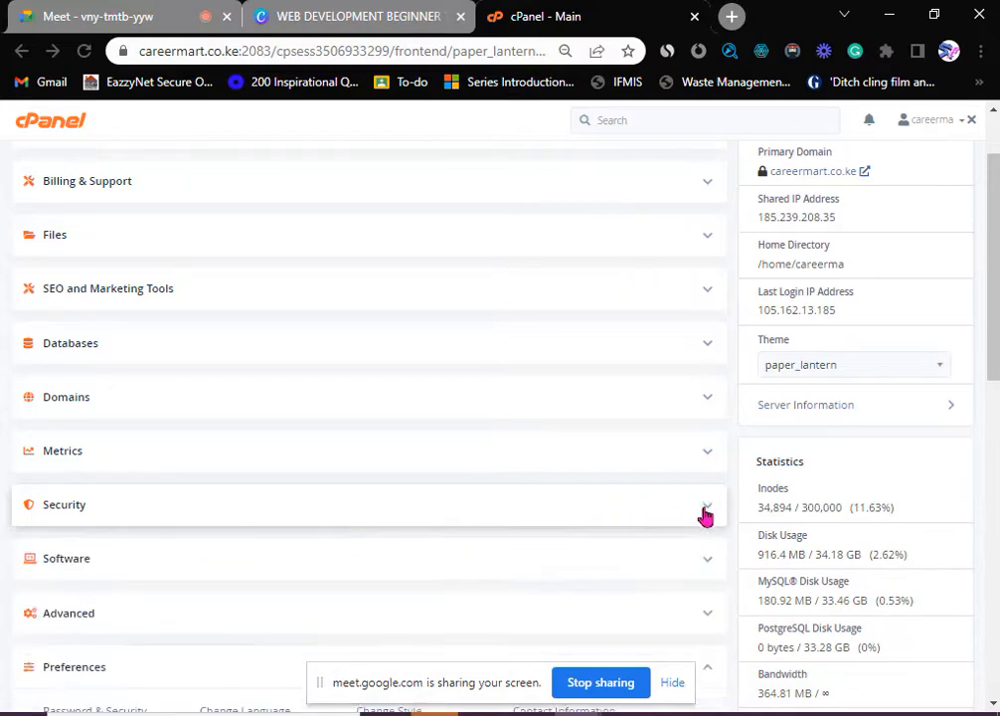
{"action": "scroll", "coordinate": [407, 511], "scroll_direction": "down", "scroll_amount": 1}
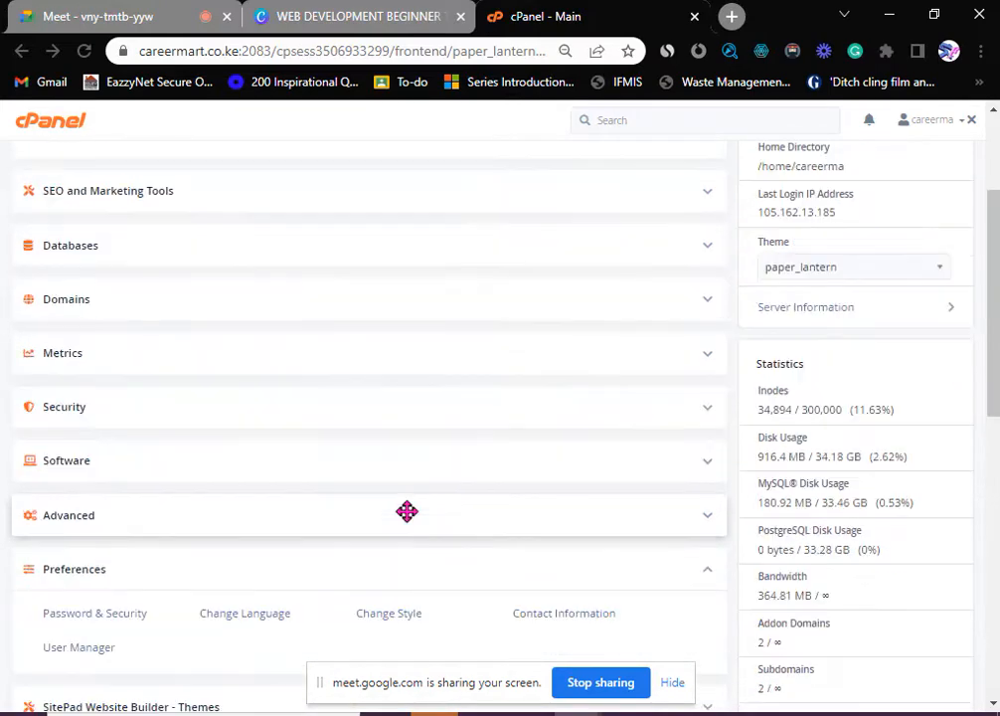
{"action": "left_click", "coordinate": [709, 465]}
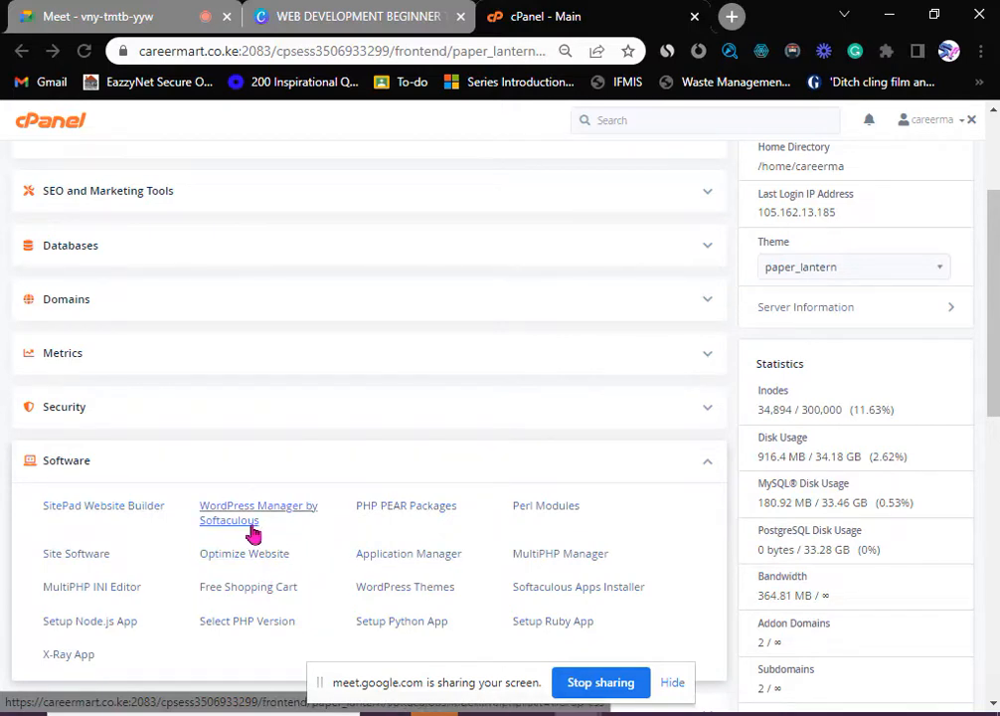
{"action": "left_click", "coordinate": [706, 465]}
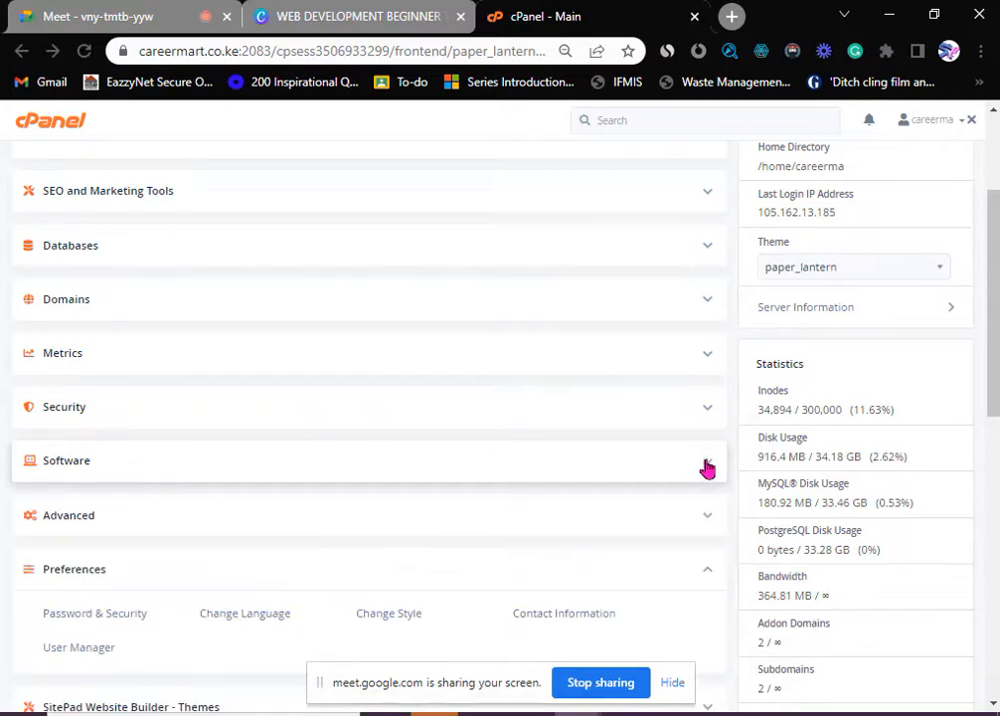
{"action": "scroll", "coordinate": [596, 475], "scroll_direction": "down", "scroll_amount": 1}
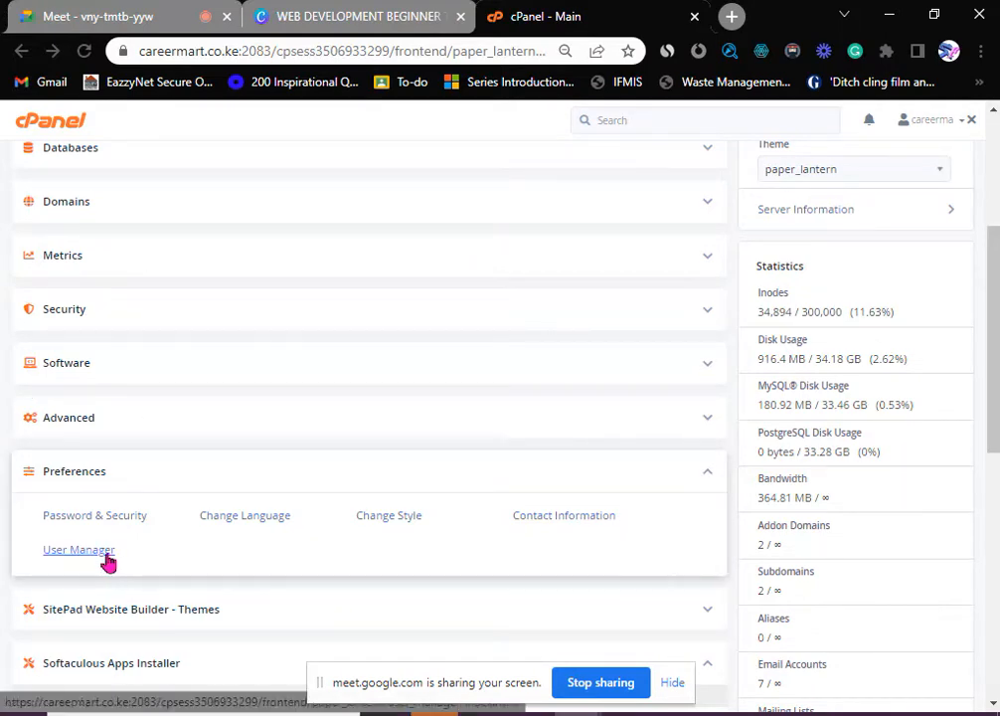
- Toggle the Preferences section open and closed, leaving it collapsed
{"action": "left_click", "coordinate": [706, 477]}
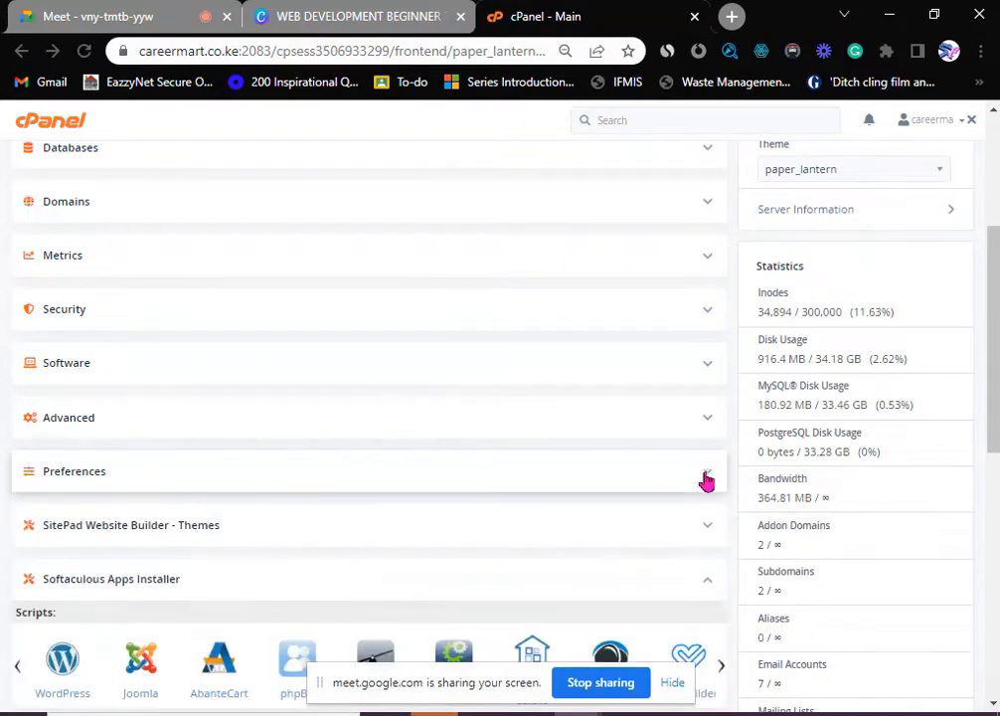
{"action": "left_click", "coordinate": [706, 478]}
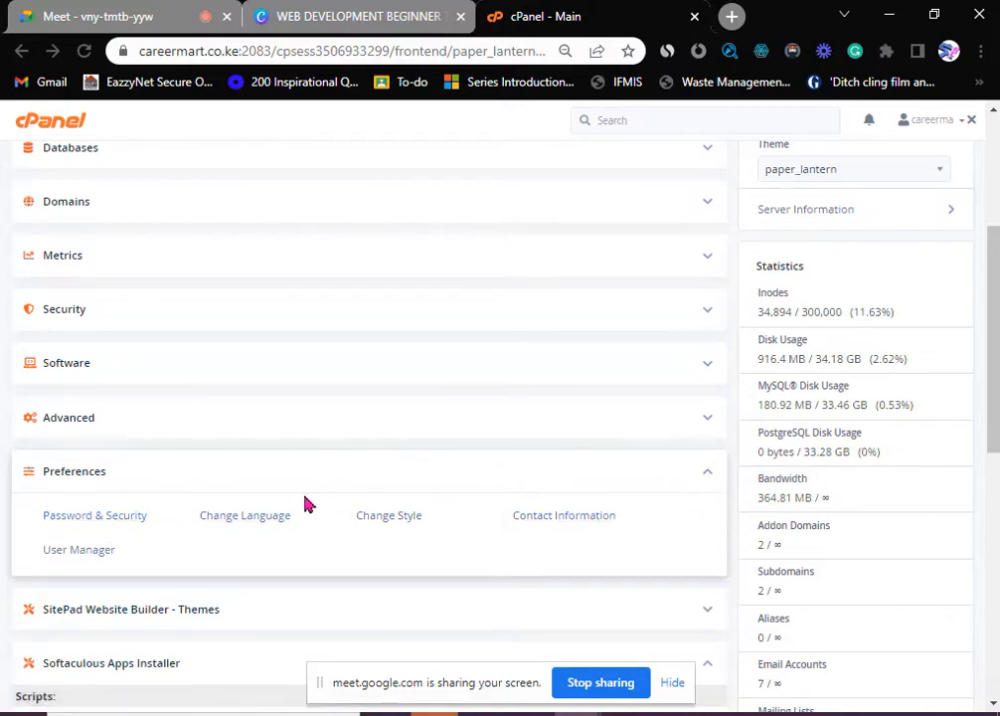
{"action": "left_click", "coordinate": [707, 482]}
{"action": "scroll", "coordinate": [284, 498], "scroll_direction": "down", "scroll_amount": 1}
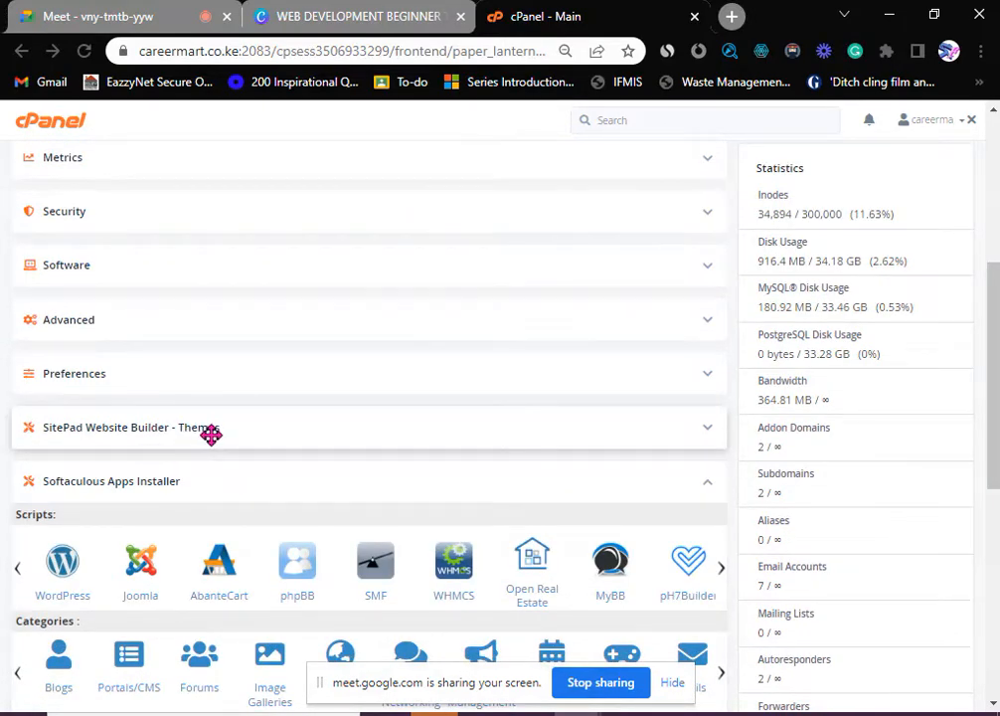
{"action": "left_click", "coordinate": [710, 434]}
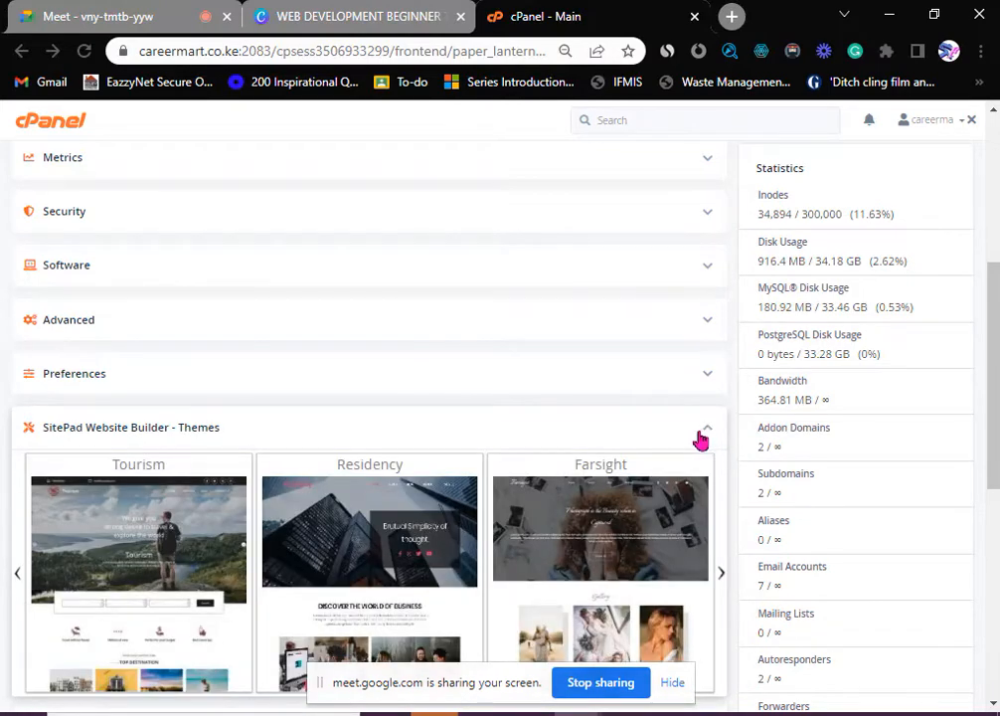
{"action": "scroll", "coordinate": [597, 462], "scroll_direction": "down", "scroll_amount": 1}
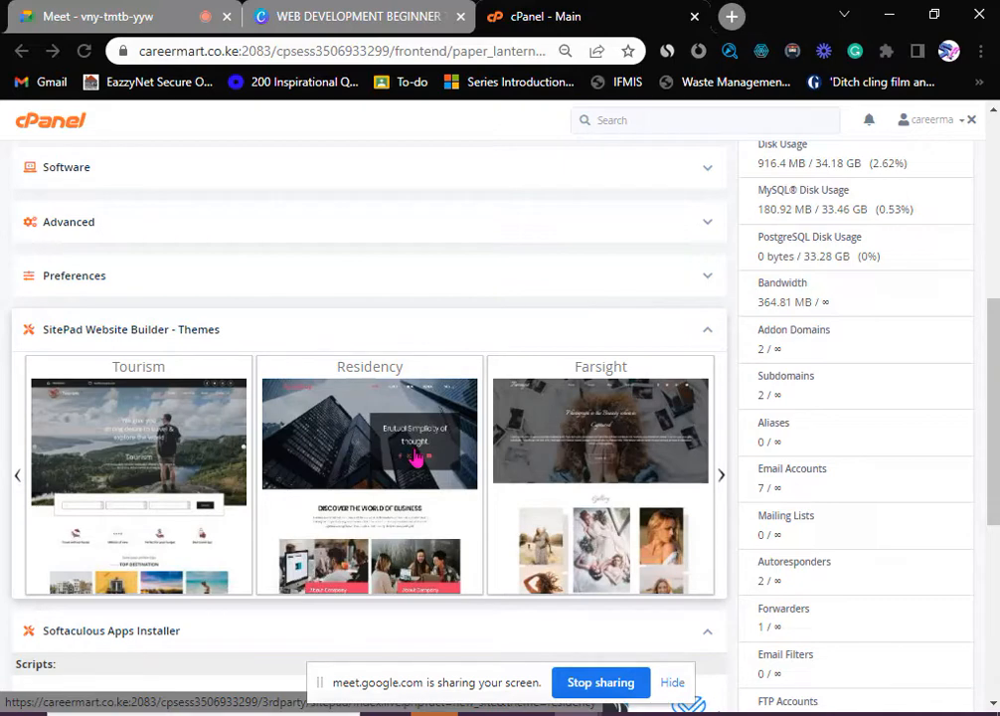
{"action": "scroll", "coordinate": [330, 424], "scroll_direction": "down", "scroll_amount": 2}
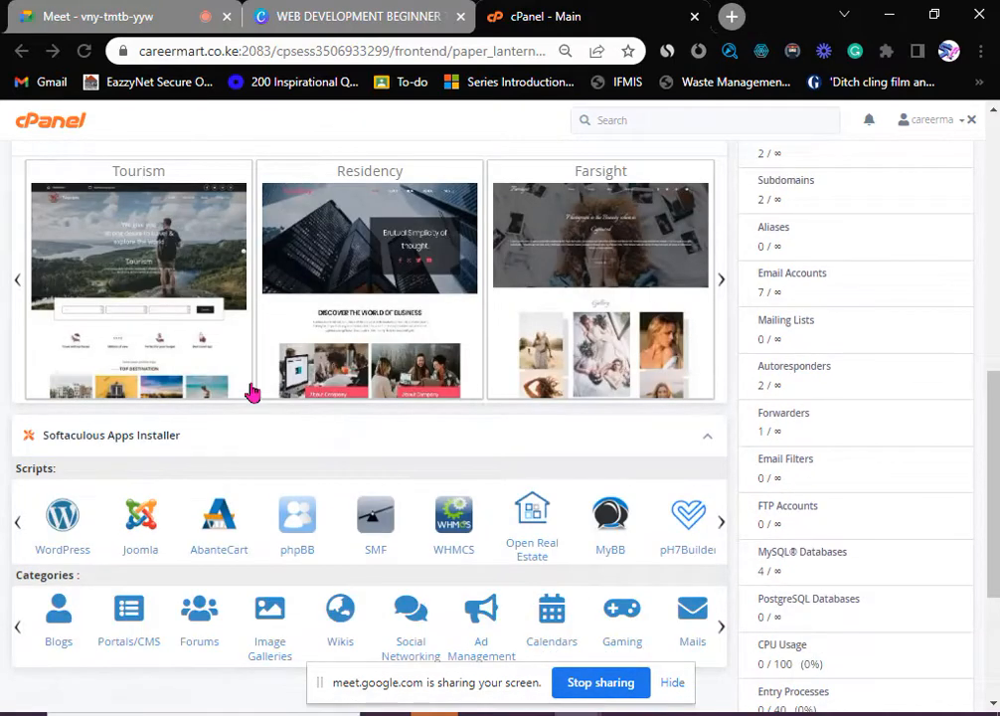
{"action": "scroll", "coordinate": [224, 353], "scroll_direction": "up", "scroll_amount": 1}
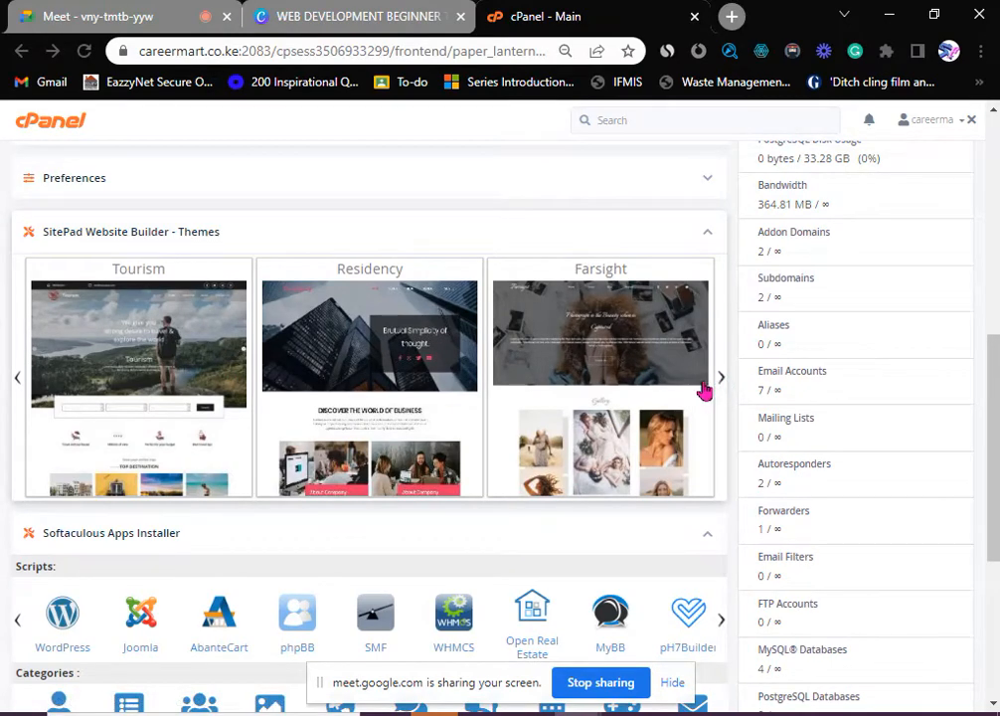
{"action": "scroll", "coordinate": [231, 317], "scroll_direction": "up", "scroll_amount": 2}
{"action": "scroll", "coordinate": [182, 494], "scroll_direction": "down", "scroll_amount": 1}
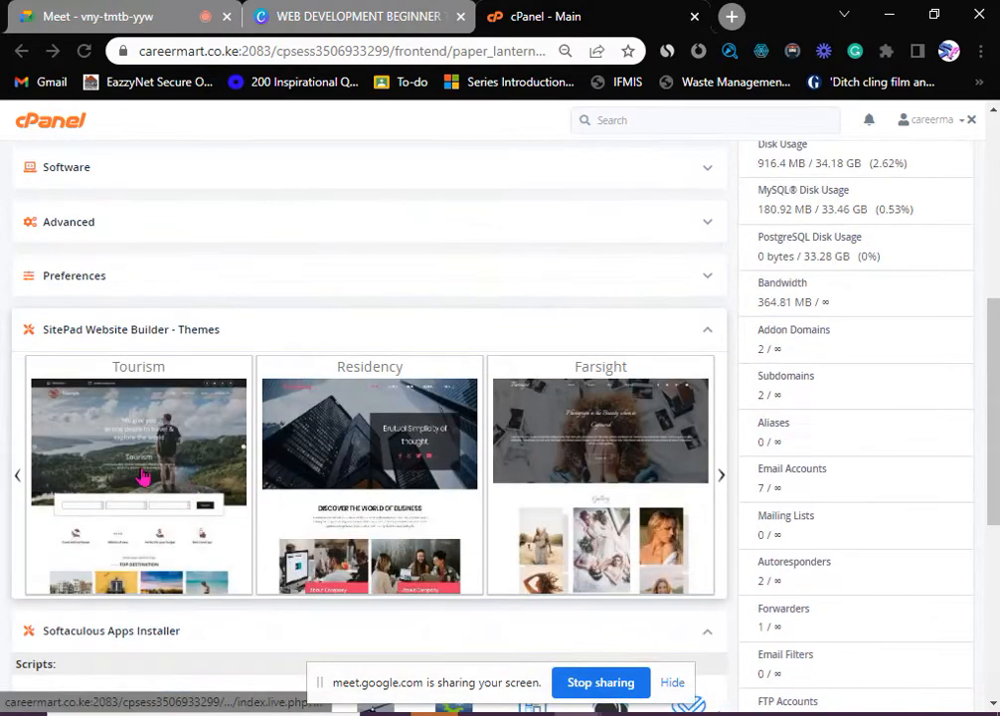
{"action": "left_click", "coordinate": [710, 335]}
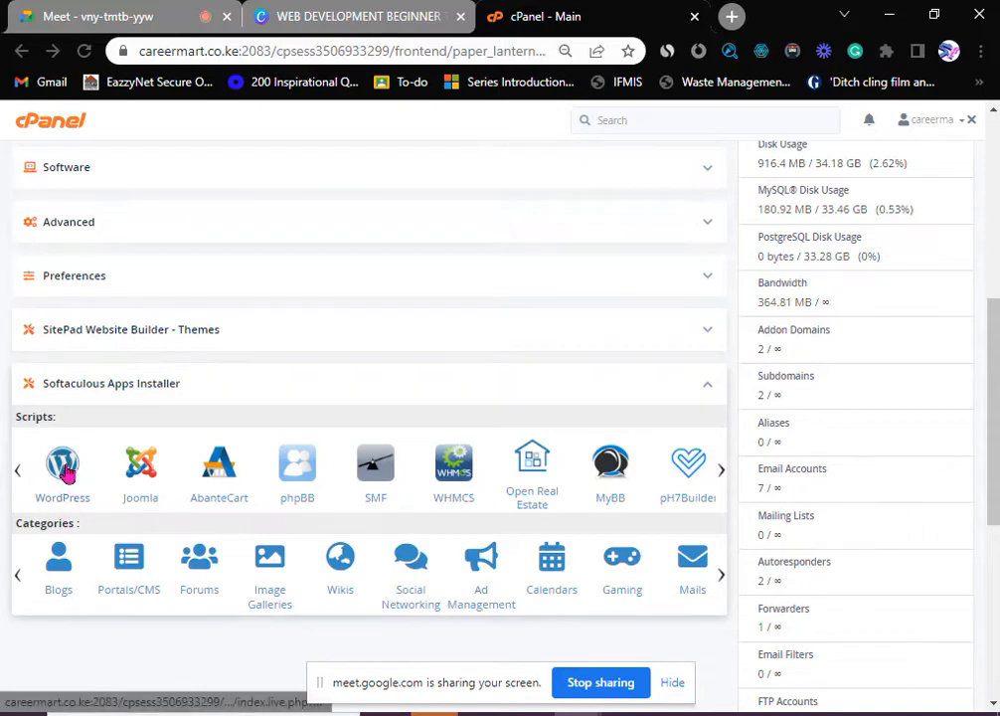
- Collapse Softaculous Apps Installer and scroll back up to the Email section
{"action": "scroll", "coordinate": [425, 435], "scroll_direction": "up", "scroll_amount": 1}
{"action": "scroll", "coordinate": [427, 435], "scroll_direction": "down", "scroll_amount": 2}
{"action": "left_click", "coordinate": [708, 294]}
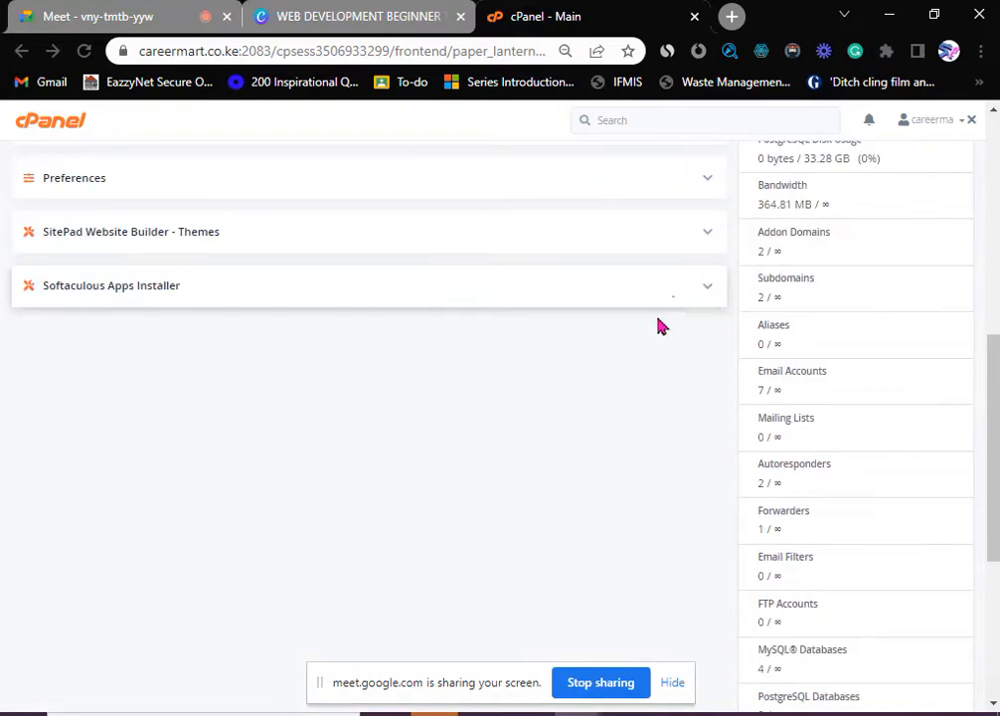
{"action": "scroll", "coordinate": [542, 425], "scroll_direction": "up", "scroll_amount": 4}
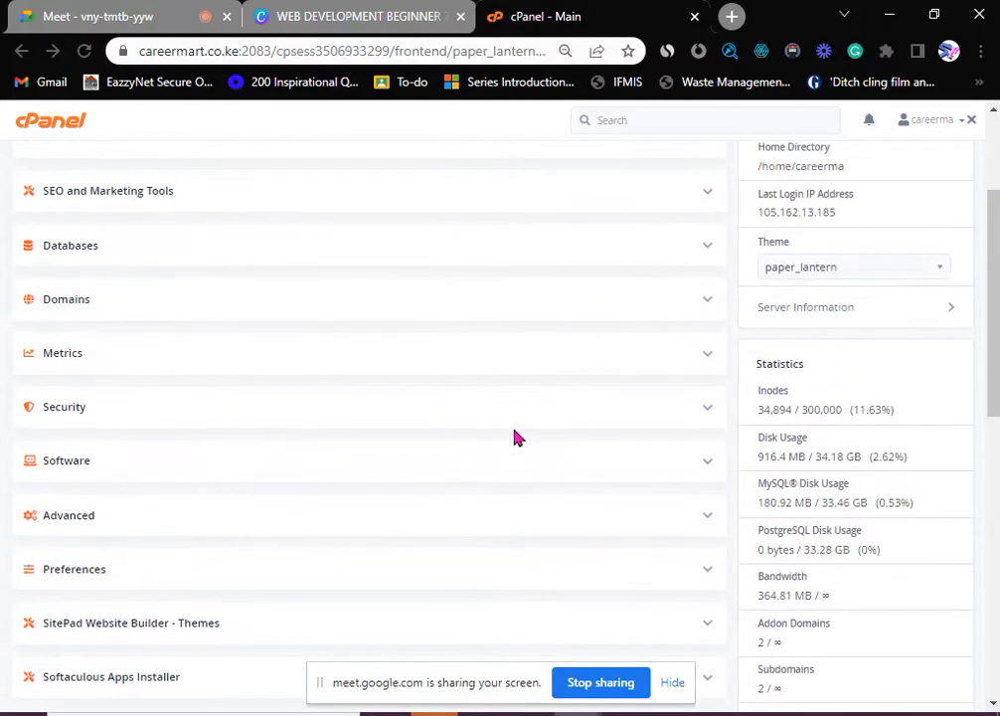
{"action": "scroll", "coordinate": [456, 439], "scroll_direction": "up", "scroll_amount": 2}
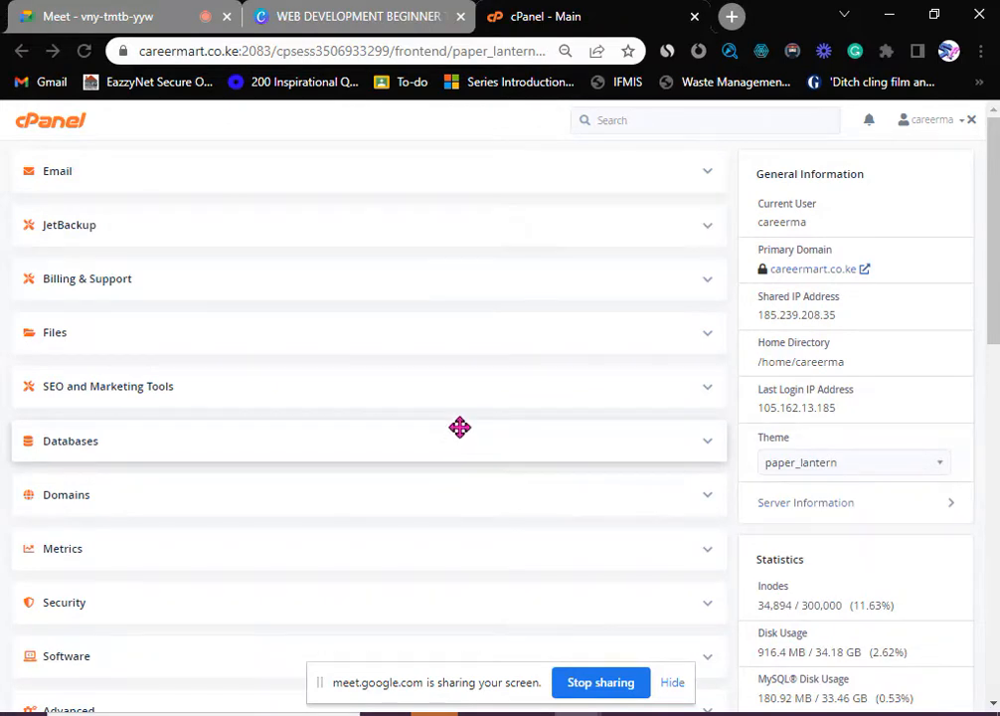
- Expand the Email group and open its Email Accounts page
{"action": "left_click", "coordinate": [708, 175]}
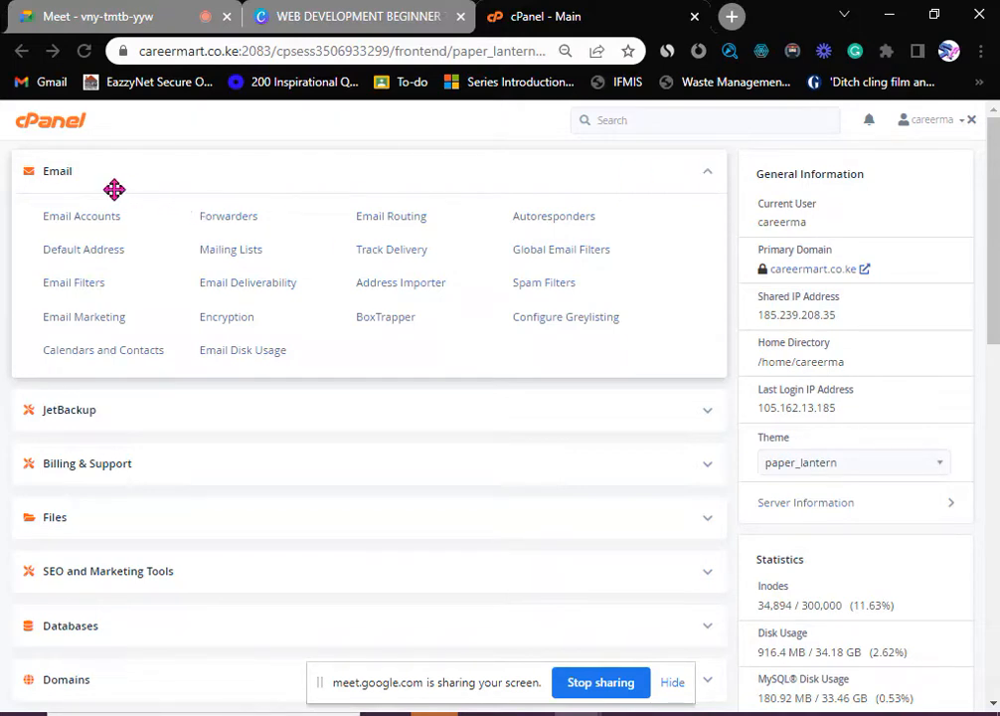
{"action": "left_click", "coordinate": [708, 176]}
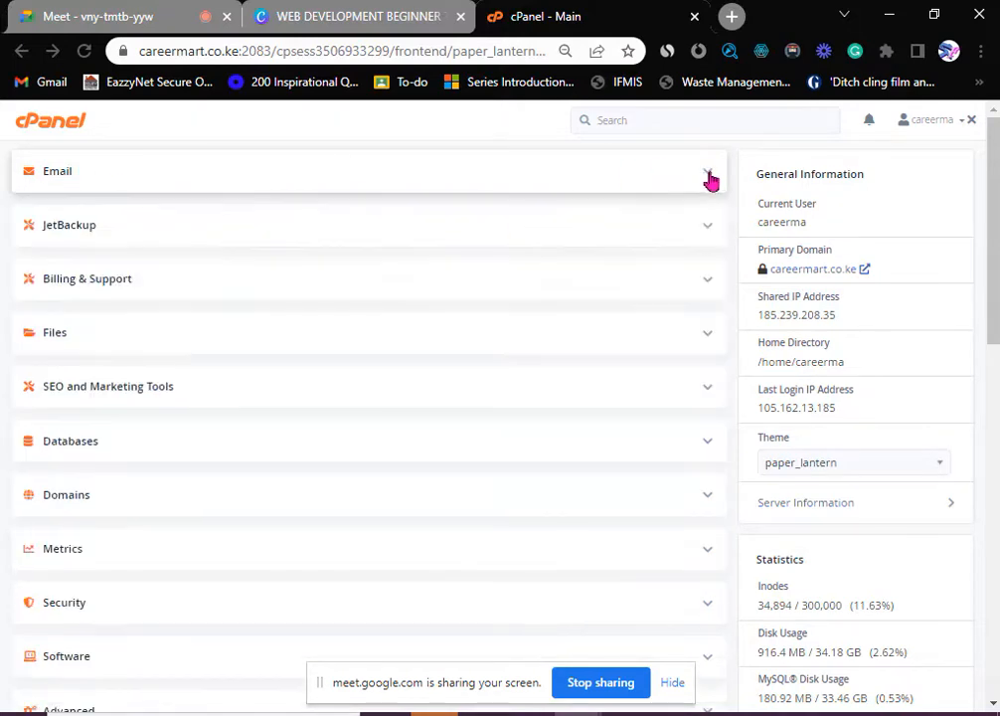
{"action": "left_click", "coordinate": [708, 176]}
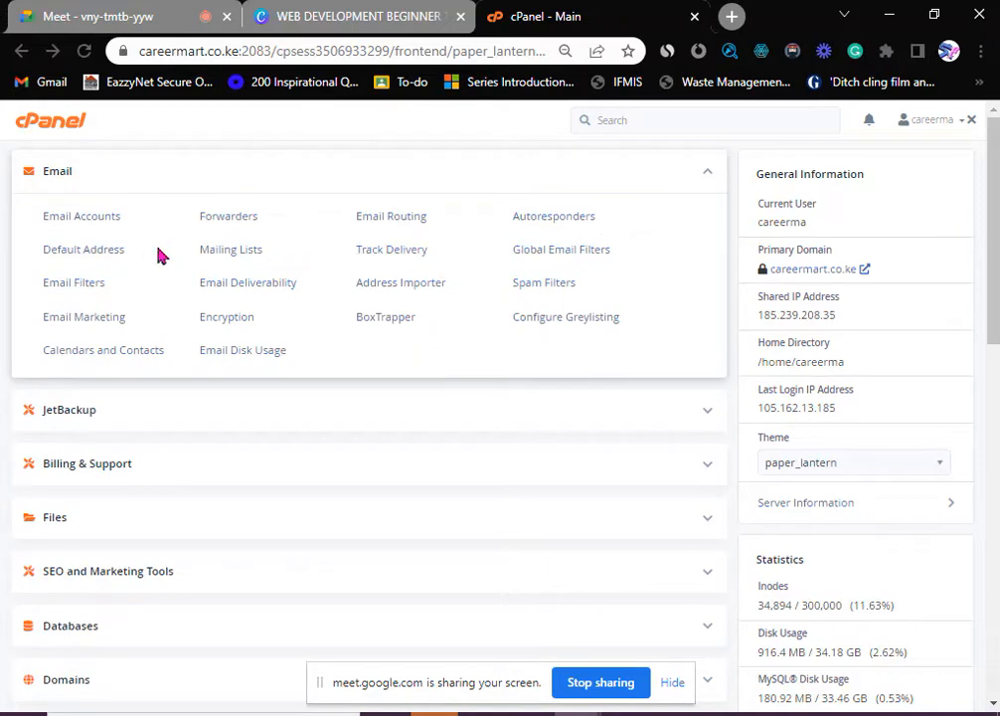
{"action": "left_click", "coordinate": [79, 219]}
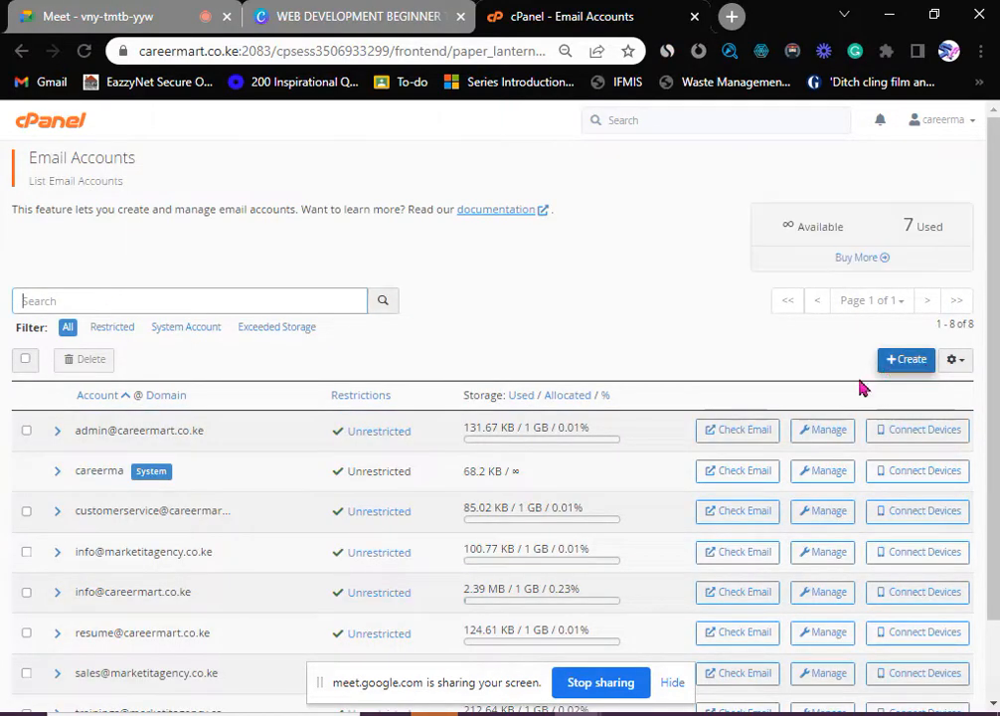
- Review the existing mailbox list, then start creating a new email account
{"action": "scroll", "coordinate": [189, 463], "scroll_direction": "down", "scroll_amount": 2}
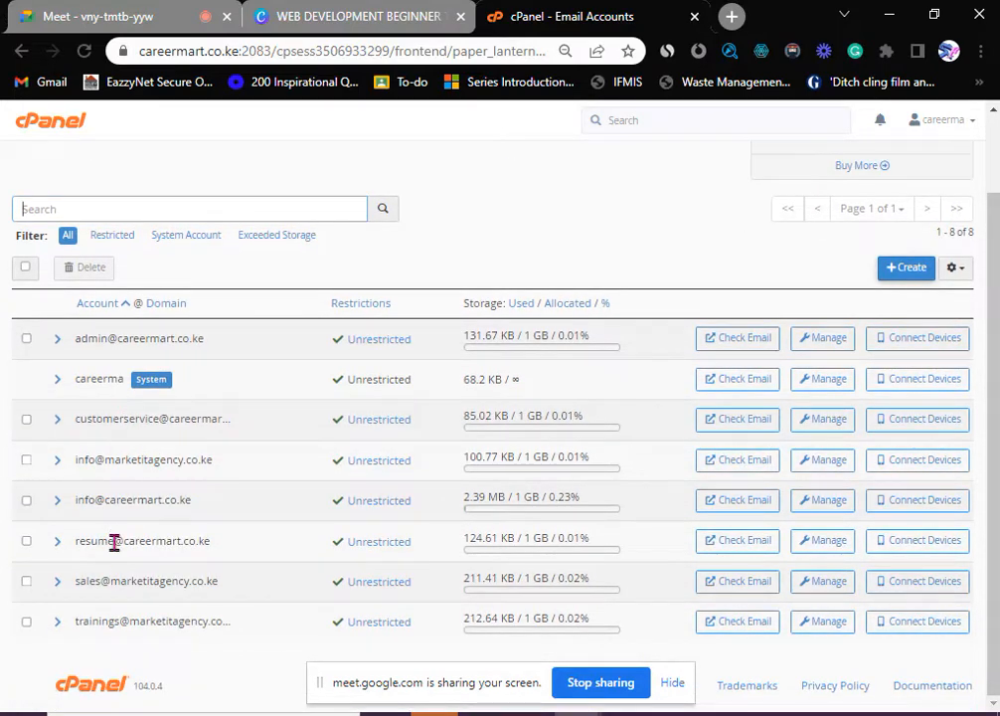
{"action": "scroll", "coordinate": [111, 509], "scroll_direction": "up", "scroll_amount": 2}
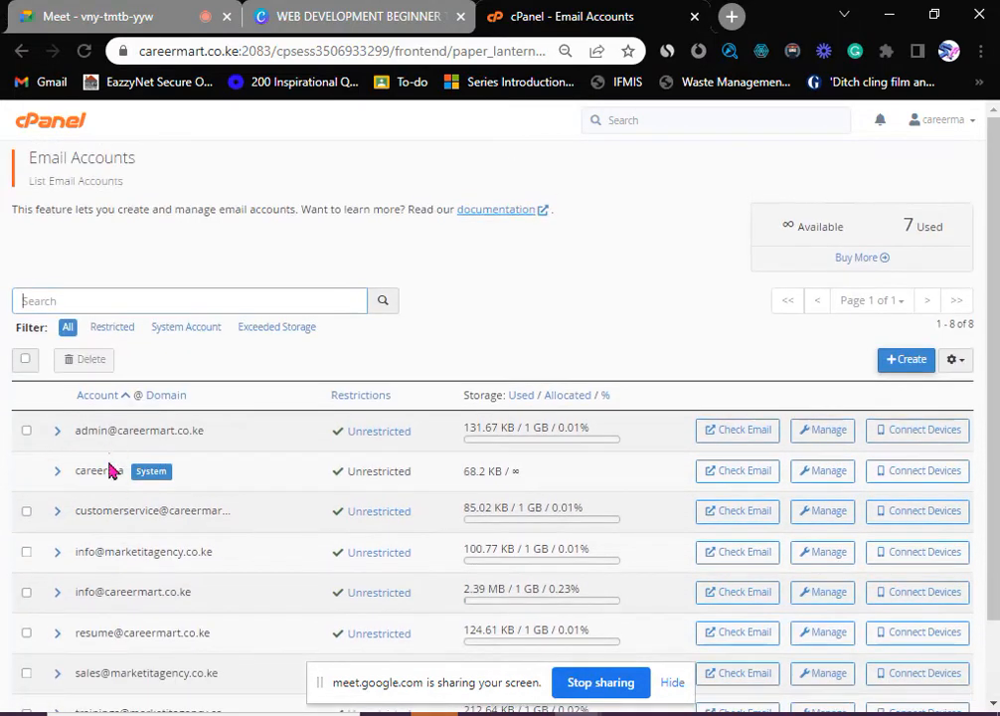
{"action": "scroll", "coordinate": [109, 497], "scroll_direction": "down", "scroll_amount": 2}
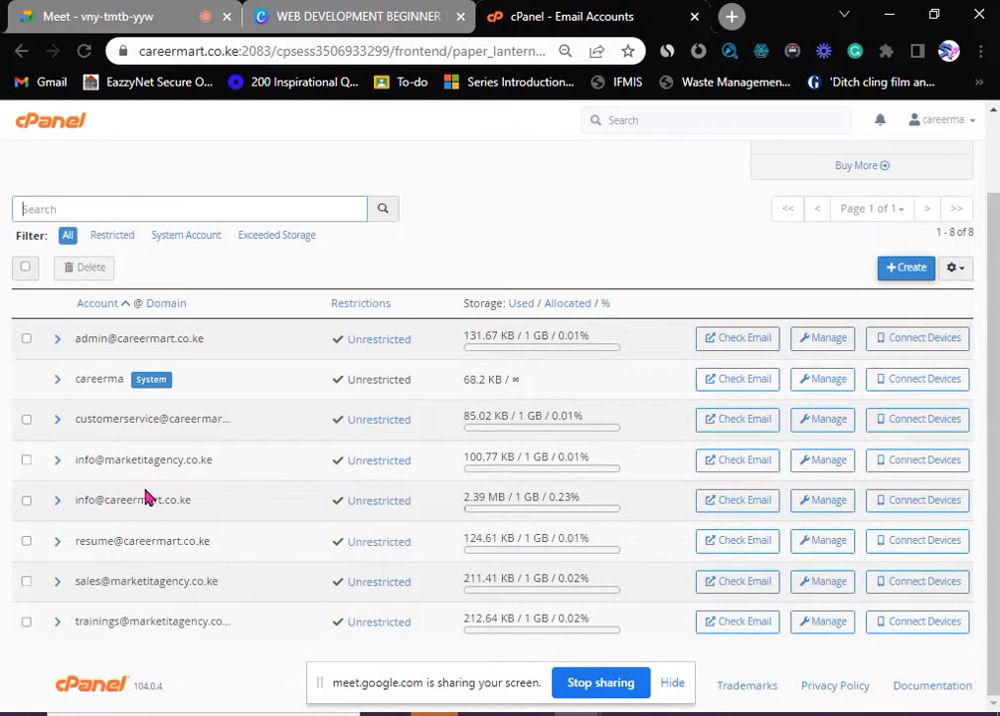
{"action": "scroll", "coordinate": [147, 497], "scroll_direction": "up", "scroll_amount": 2}
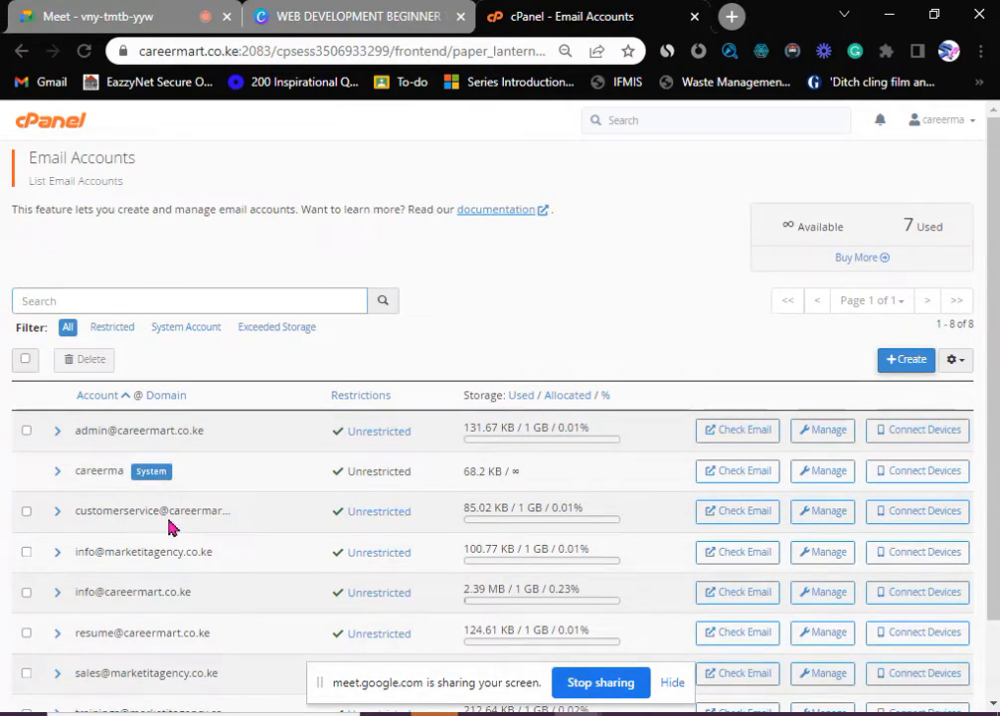
{"action": "scroll", "coordinate": [161, 537], "scroll_direction": "down", "scroll_amount": 2}
{"action": "scroll", "coordinate": [135, 622], "scroll_direction": "up", "scroll_amount": 2}
{"action": "left_click", "coordinate": [916, 369]}
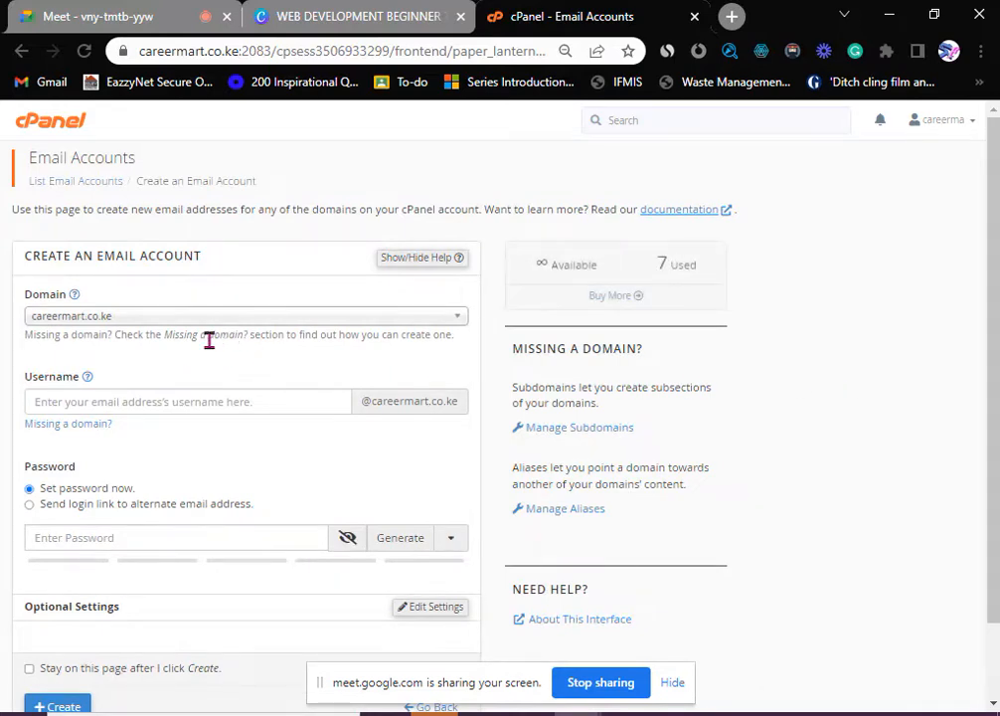
{"action": "left_click", "coordinate": [94, 326]}
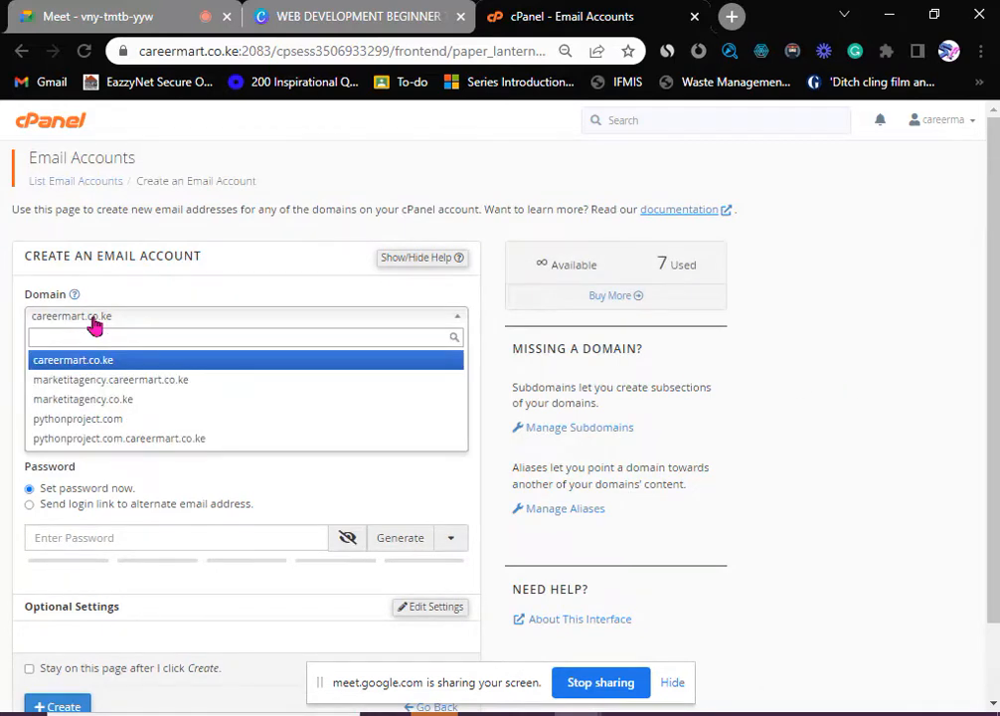
{"action": "left_click", "coordinate": [99, 399]}
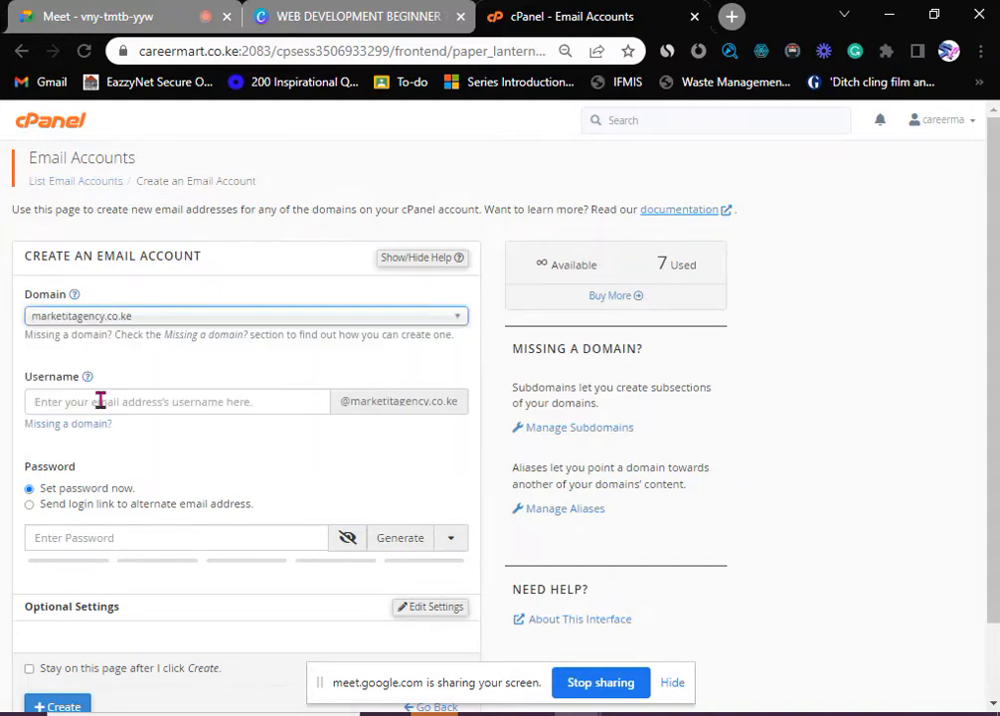
{"action": "left_click", "coordinate": [157, 401]}
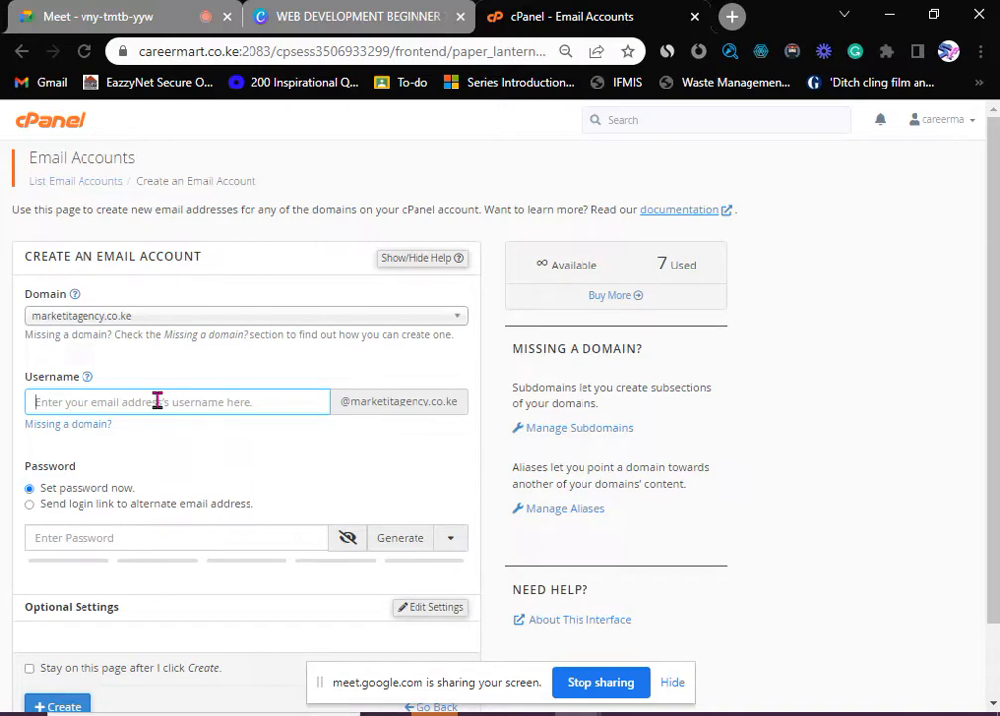
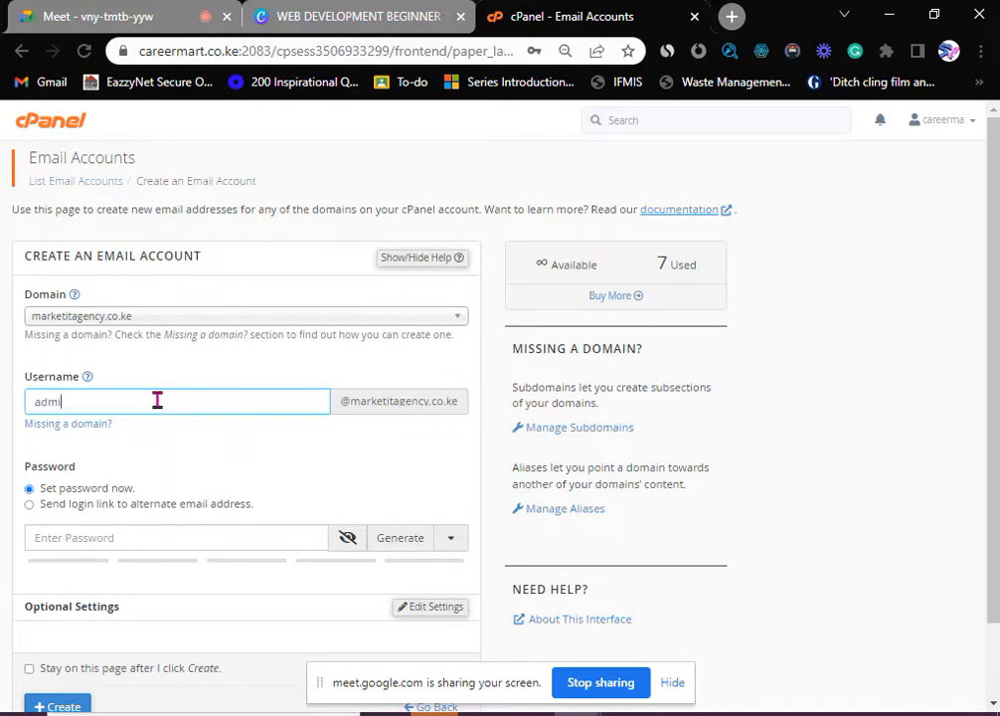
{"action": "key", "text": "BackSpace"}
{"action": "key", "text": "BackSpace"}
{"action": "left_click", "coordinate": [151, 535]}
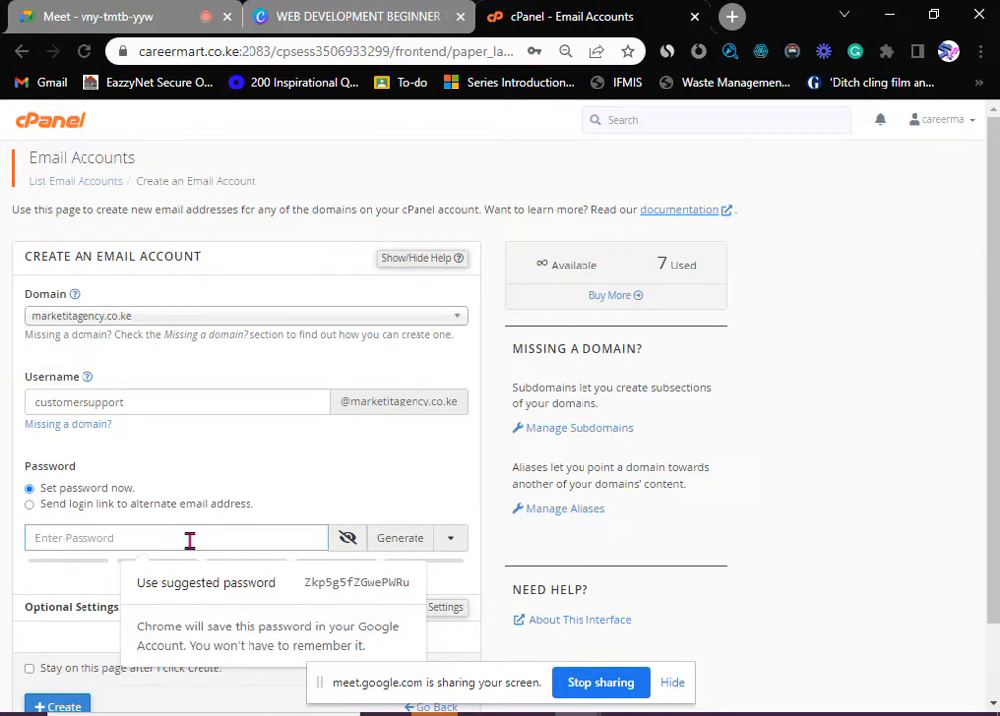
- Enter a strong password for the new mailbox, checking it with the show/hide toggle
{"action": "type", "text": "c"}
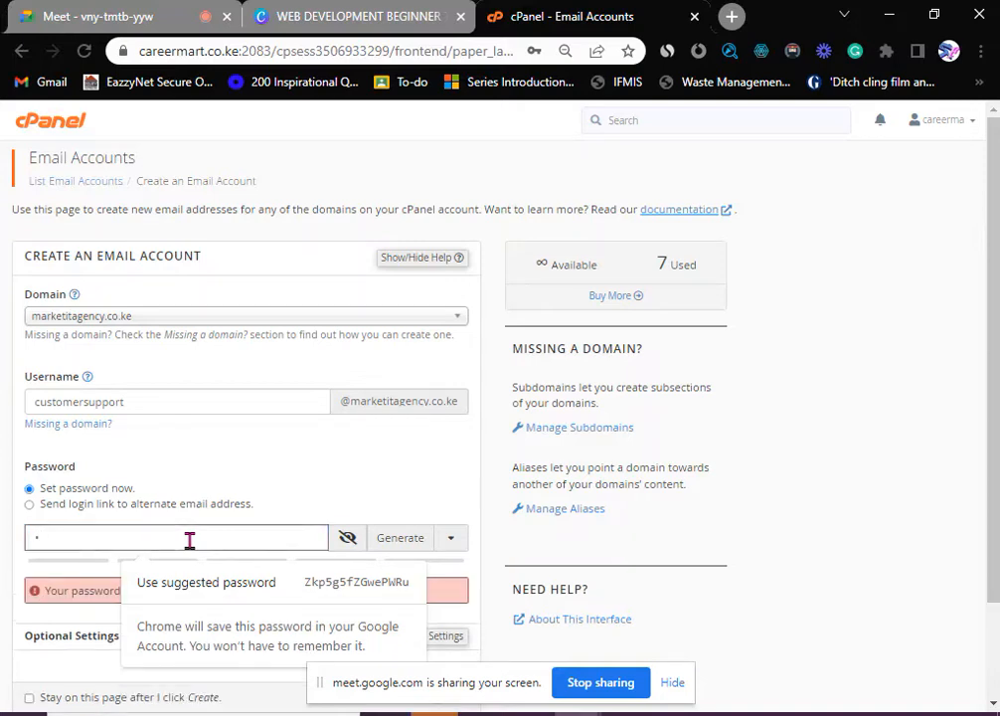
{"action": "key", "text": "BackSpace"}
{"action": "type", "text": "c•••••••"}
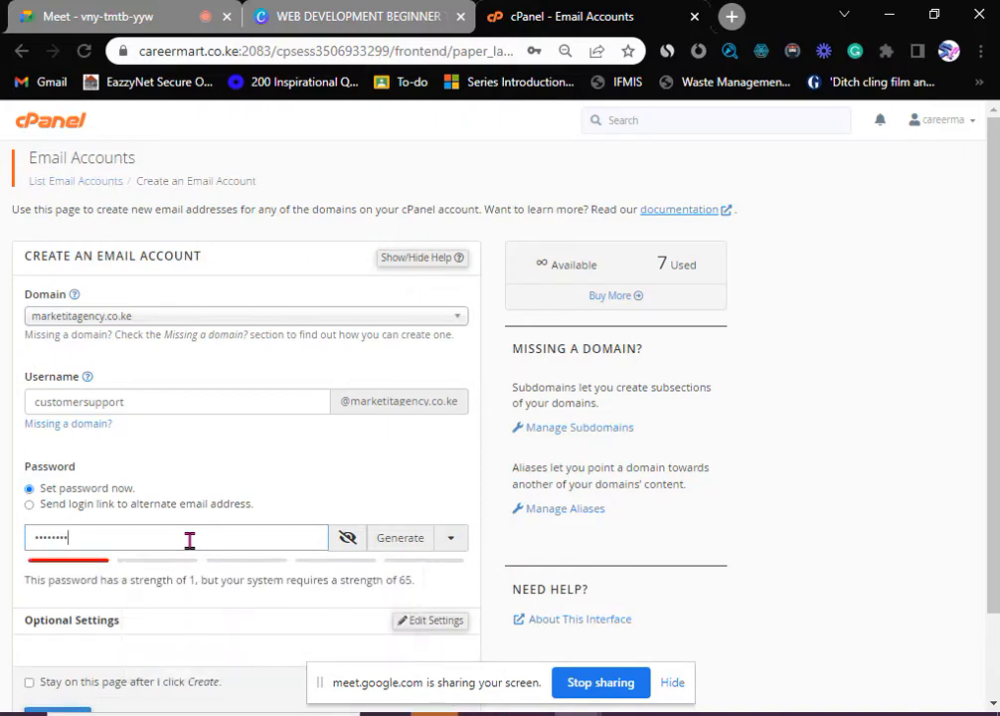
{"action": "type", "text": "••"}
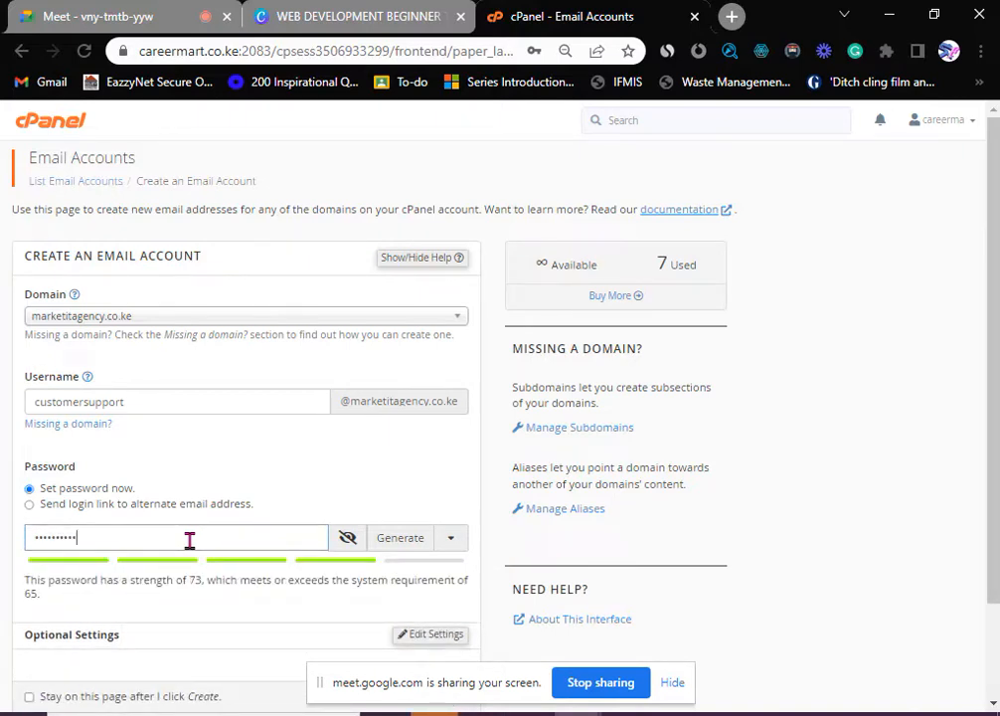
{"action": "scroll", "coordinate": [232, 540], "scroll_direction": "down", "scroll_amount": 1}
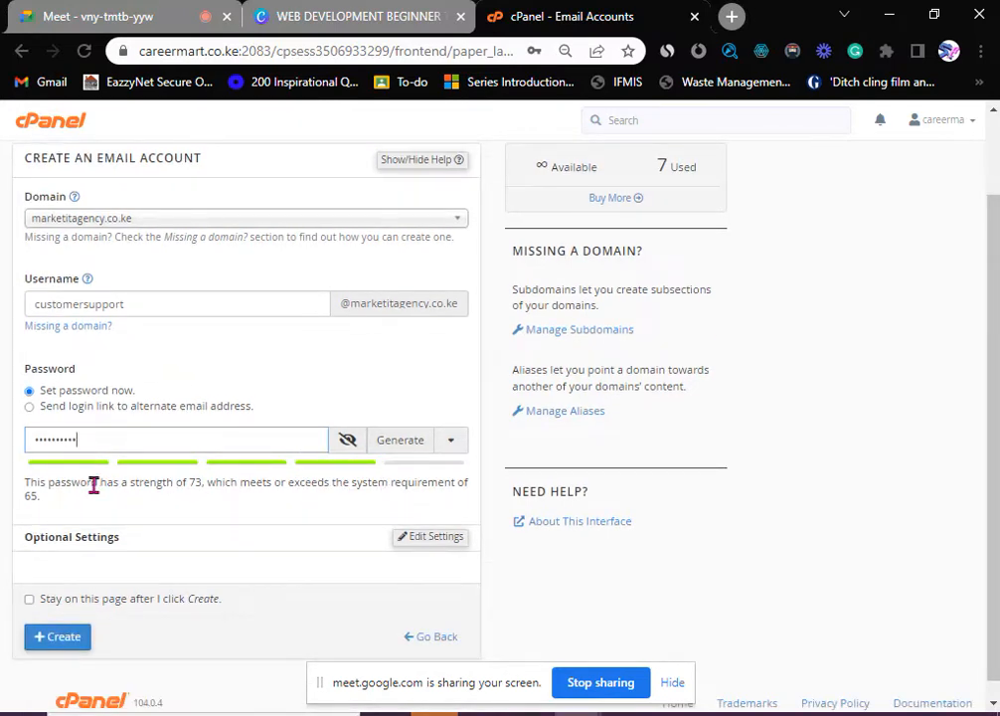
{"action": "left_click", "coordinate": [347, 445]}
{"action": "left_click", "coordinate": [347, 446]}
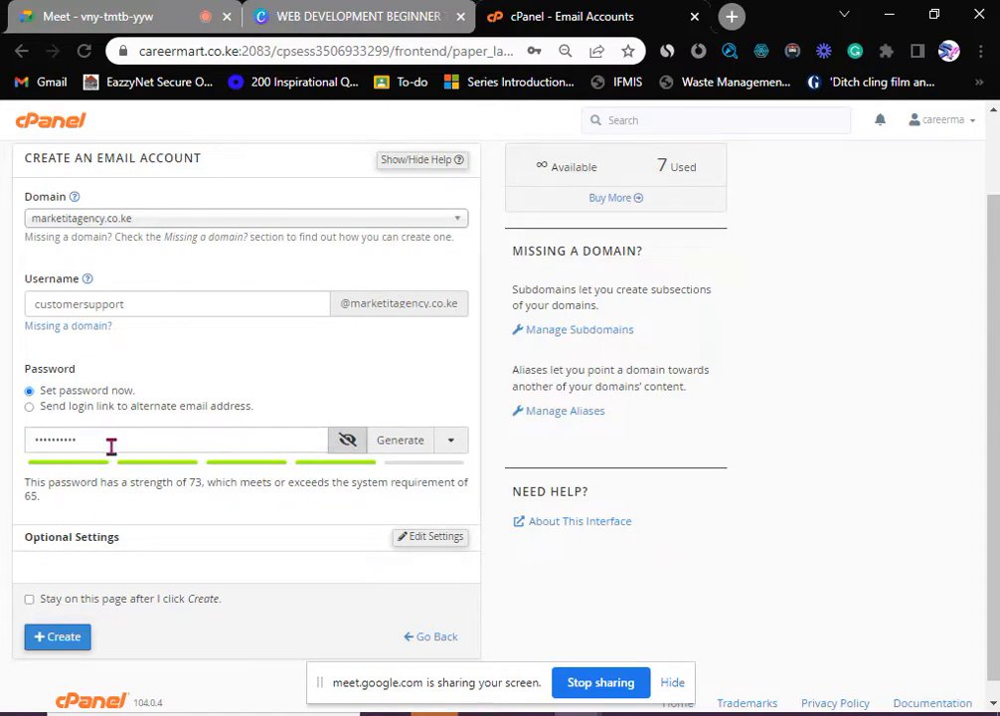
{"action": "left_click", "coordinate": [347, 447]}
{"action": "left_click", "coordinate": [347, 446]}
{"action": "left_click_drag", "start_coordinate": [187, 439], "coordinate": [3, 441]}
{"action": "type", "text": "•••••••••"}
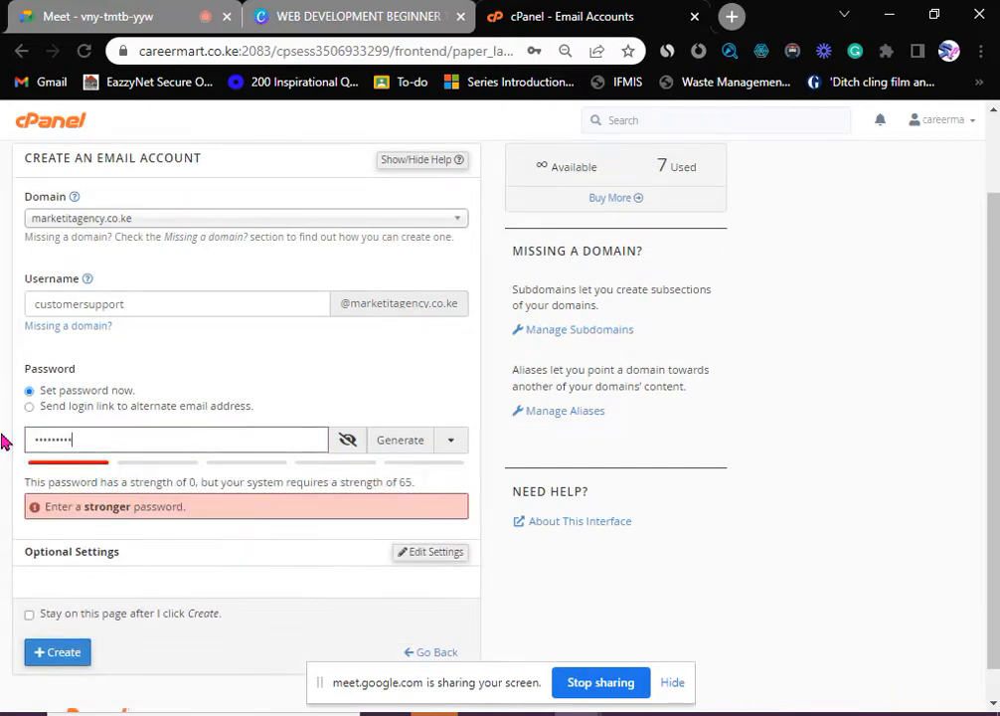
{"action": "type", "text": "•"}
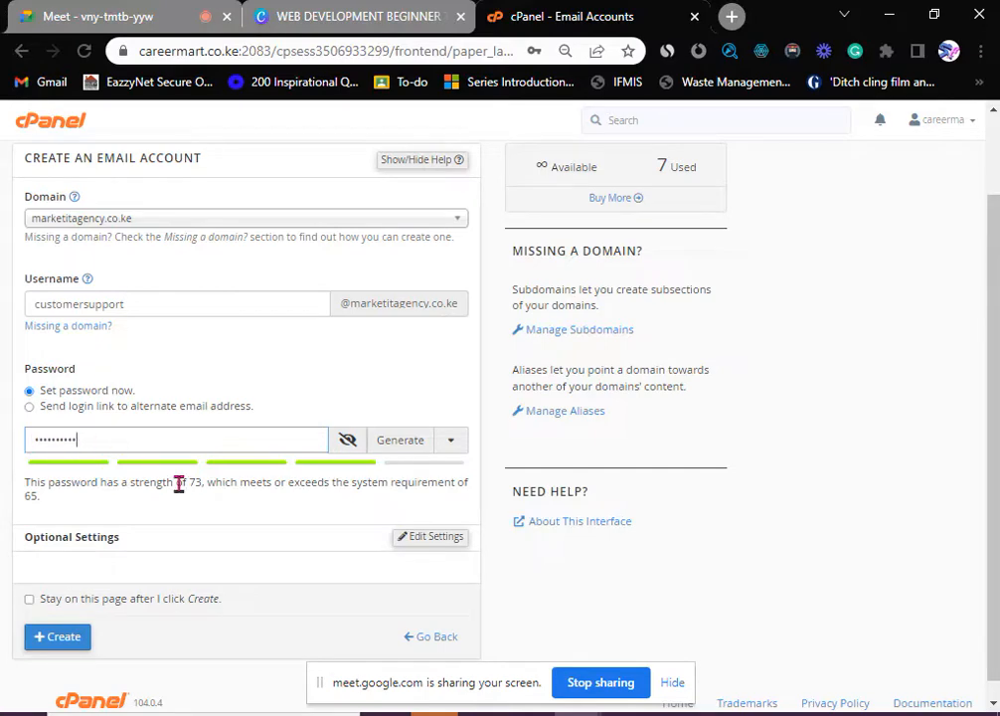
{"action": "scroll", "coordinate": [183, 504], "scroll_direction": "down", "scroll_amount": 1}
{"action": "left_click", "coordinate": [60, 623]}
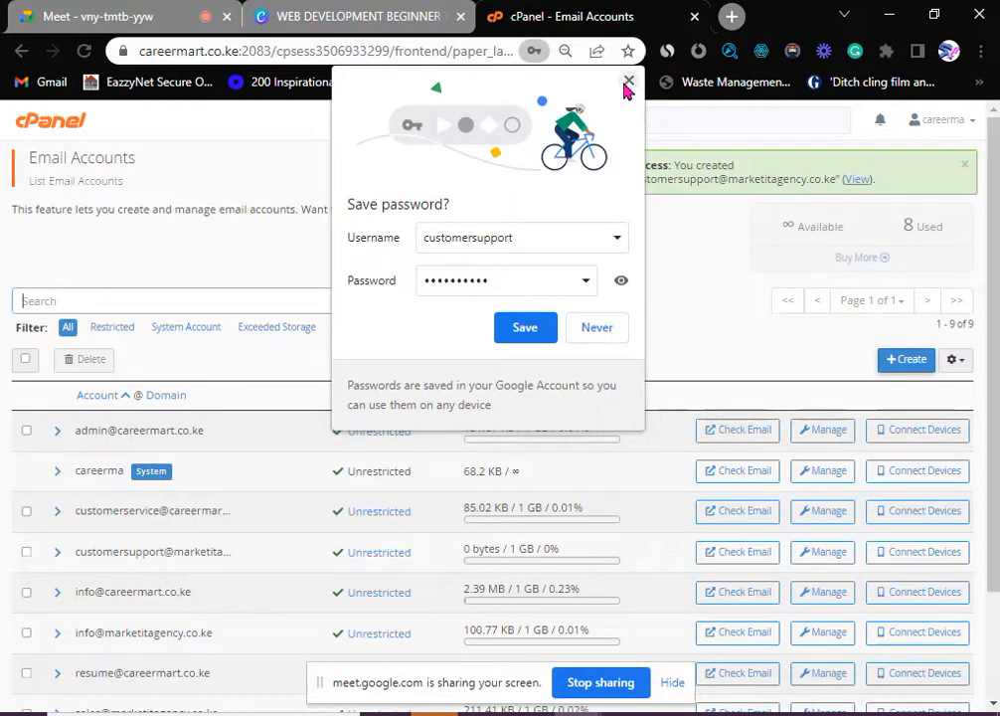
{"action": "left_click", "coordinate": [628, 80]}
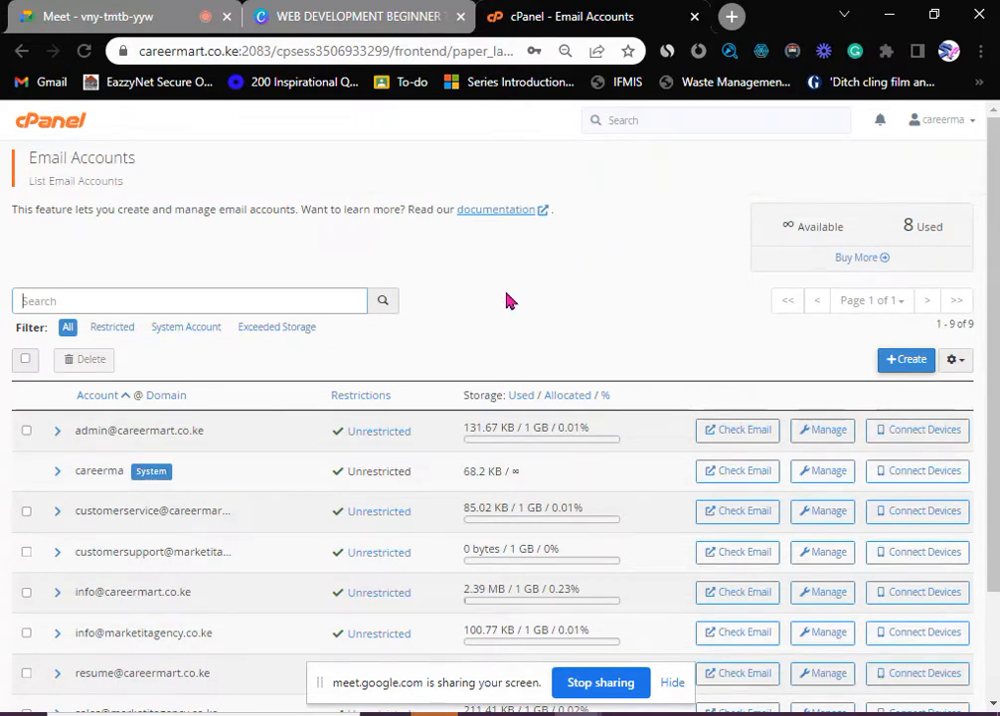
{"action": "double_click", "coordinate": [907, 227]}
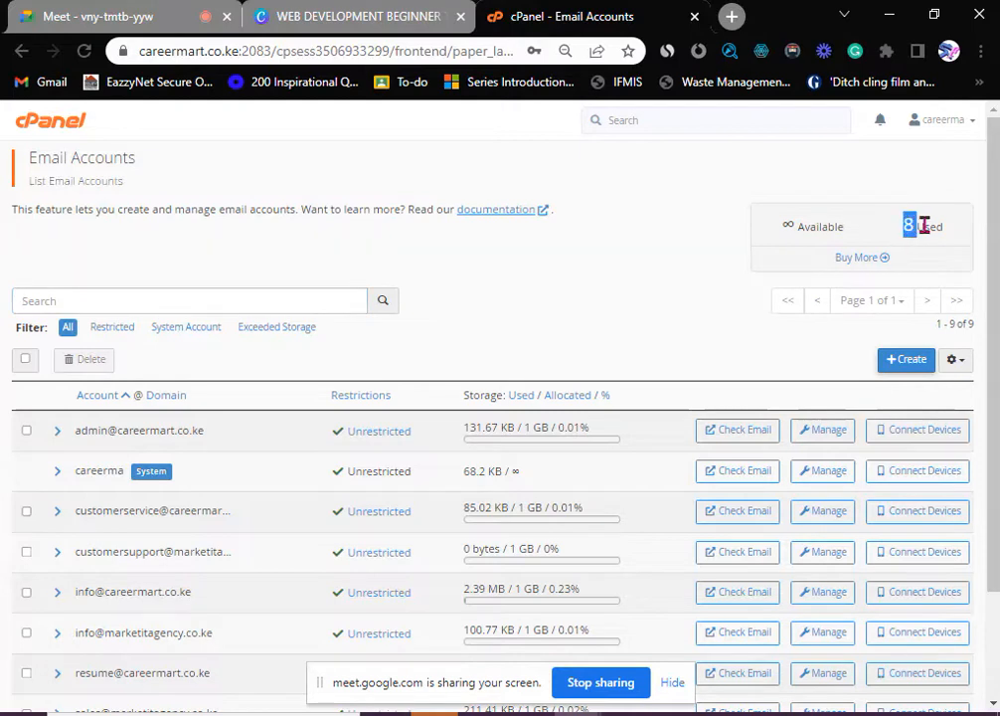
{"action": "left_click_drag", "start_coordinate": [923, 227], "coordinate": [947, 232]}
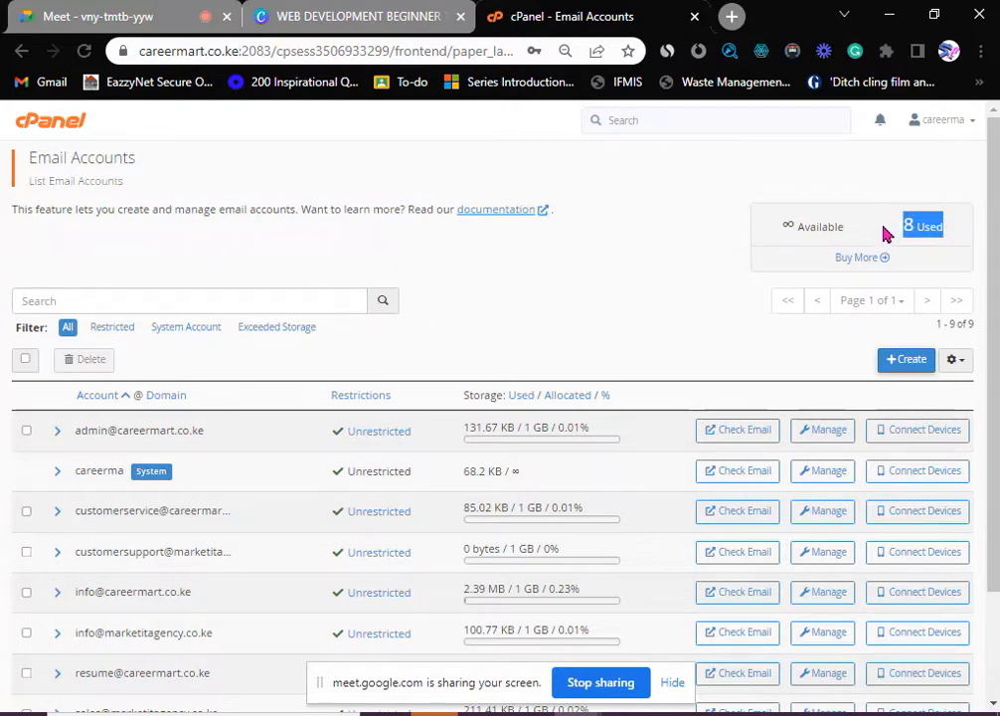
{"action": "left_click_drag", "start_coordinate": [891, 232], "coordinate": [931, 226]}
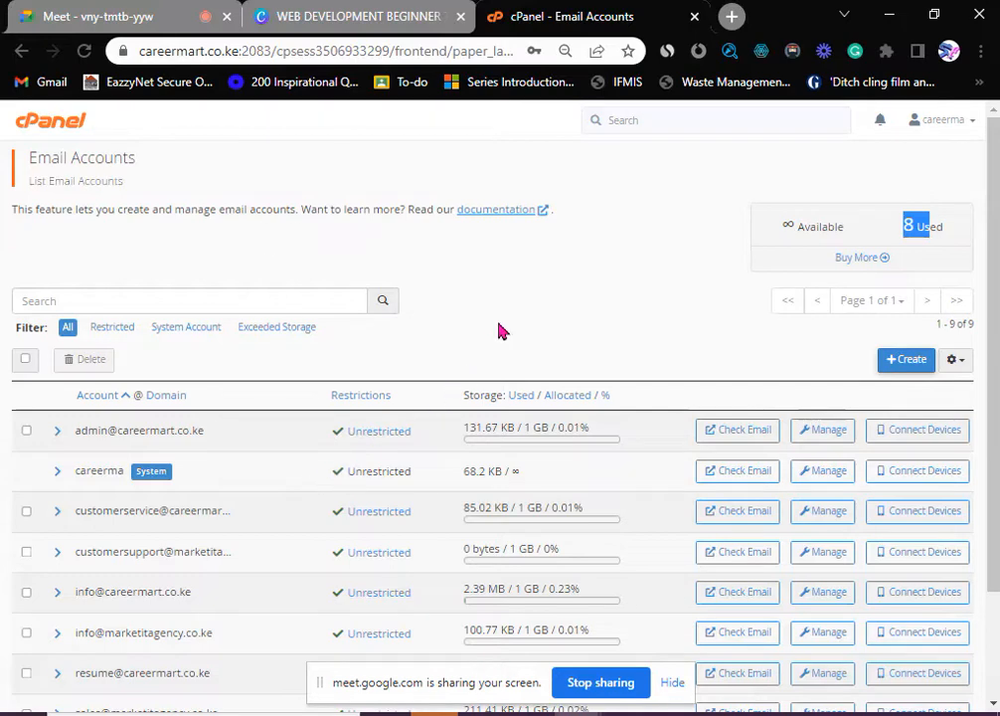
{"action": "scroll", "coordinate": [274, 479], "scroll_direction": "down", "scroll_amount": 2}
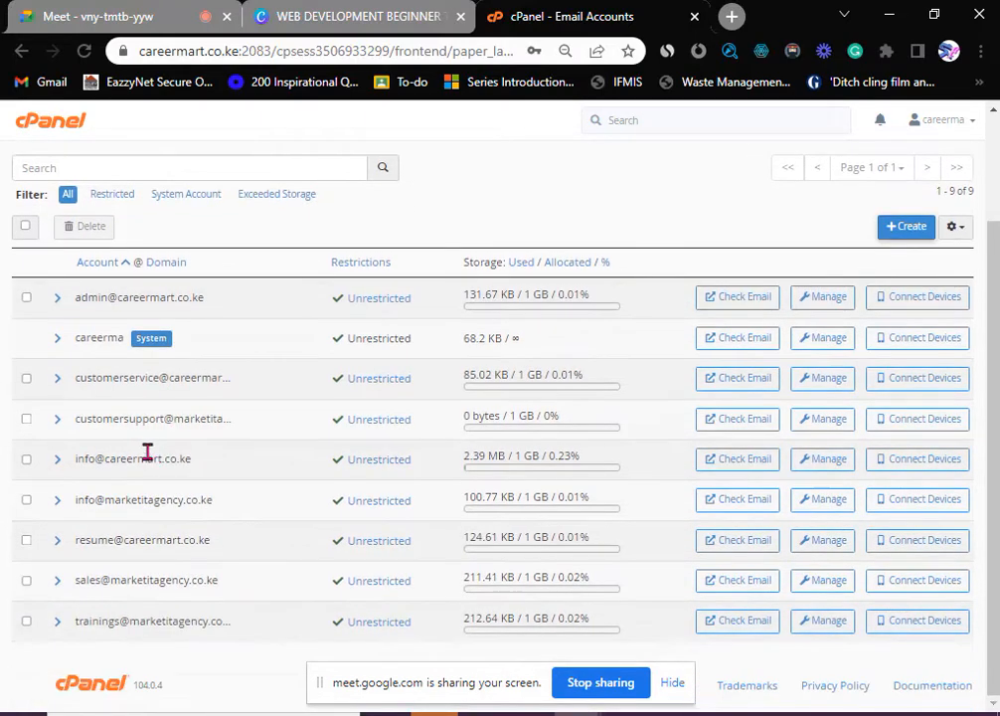
{"action": "scroll", "coordinate": [147, 459], "scroll_direction": "up", "scroll_amount": 2}
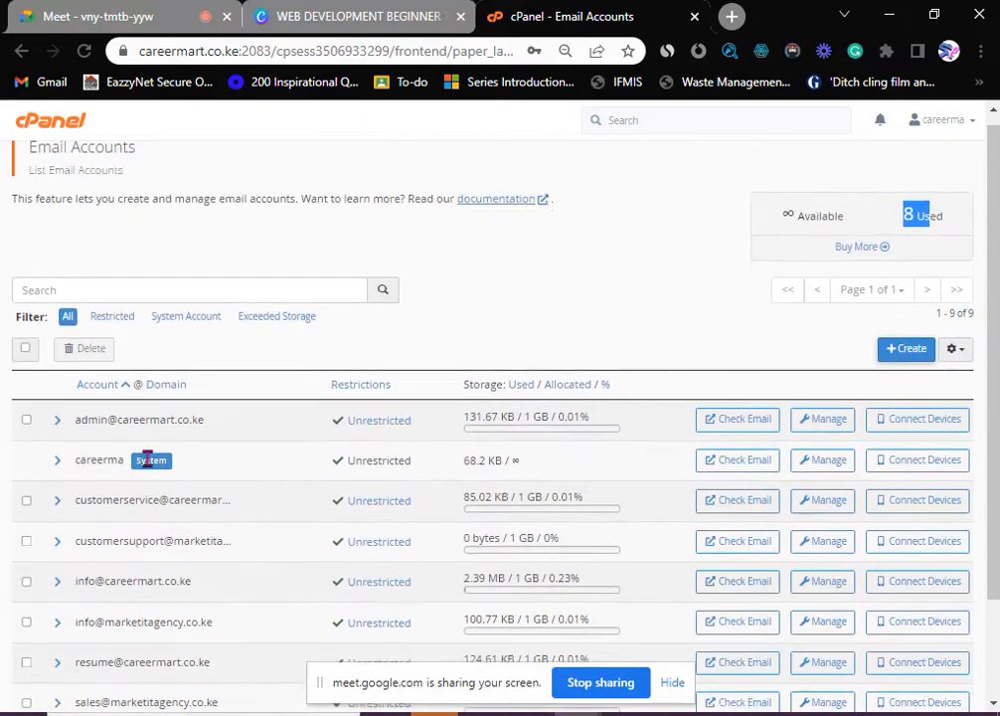
{"action": "scroll", "coordinate": [517, 487], "scroll_direction": "down", "scroll_amount": 2}
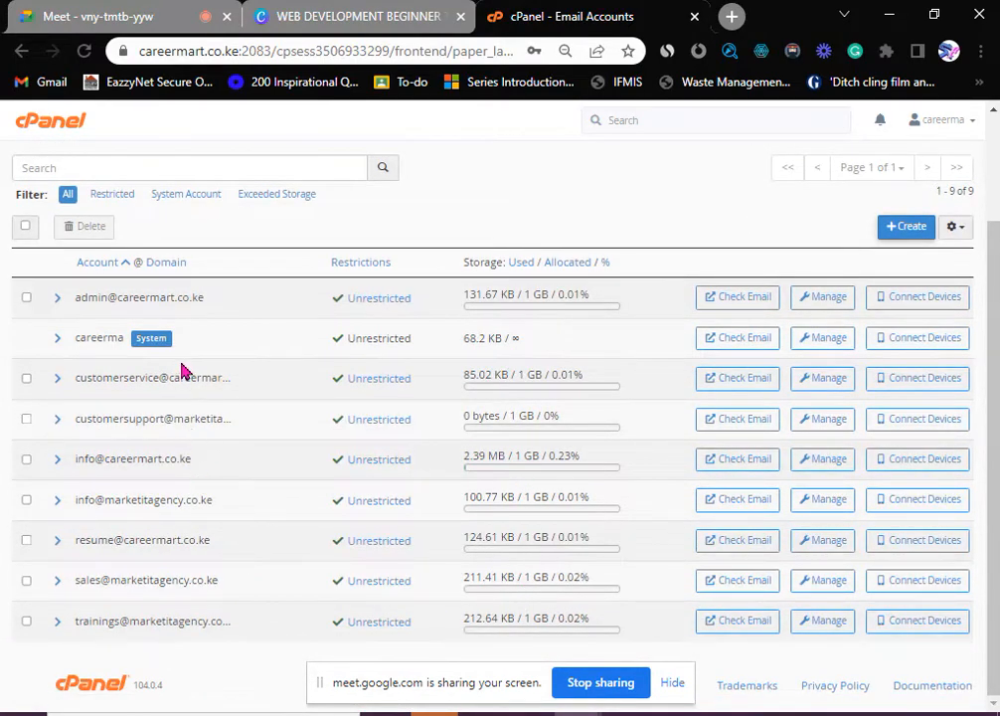
{"action": "scroll", "coordinate": [187, 383], "scroll_direction": "up", "scroll_amount": 2}
{"action": "scroll", "coordinate": [196, 486], "scroll_direction": "down", "scroll_amount": 2}
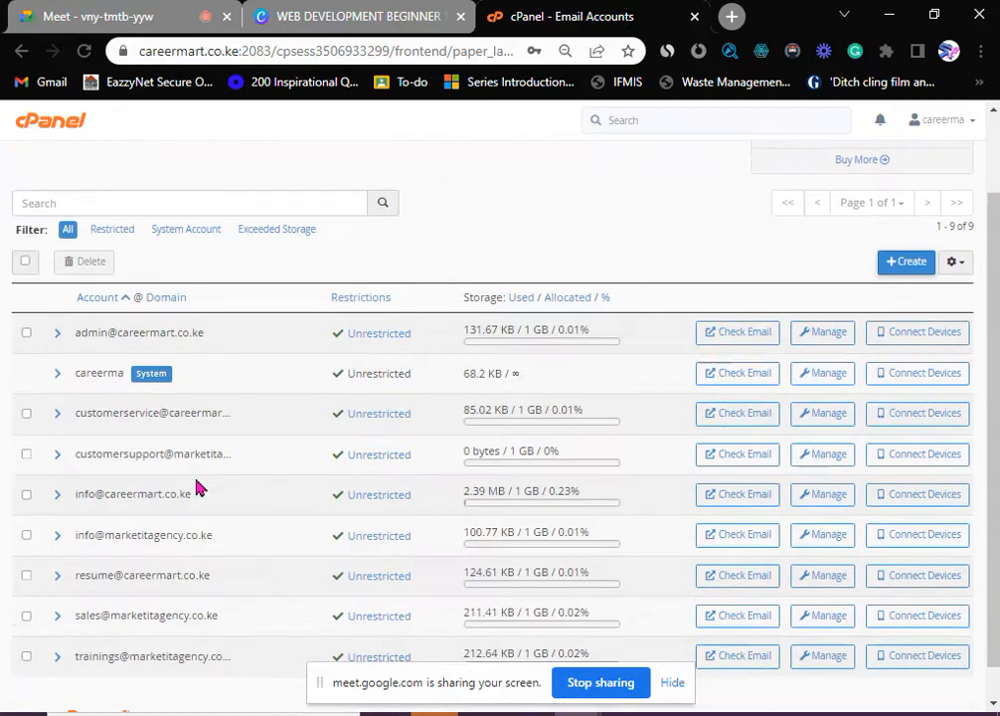
{"action": "scroll", "coordinate": [196, 486], "scroll_direction": "up", "scroll_amount": 2}
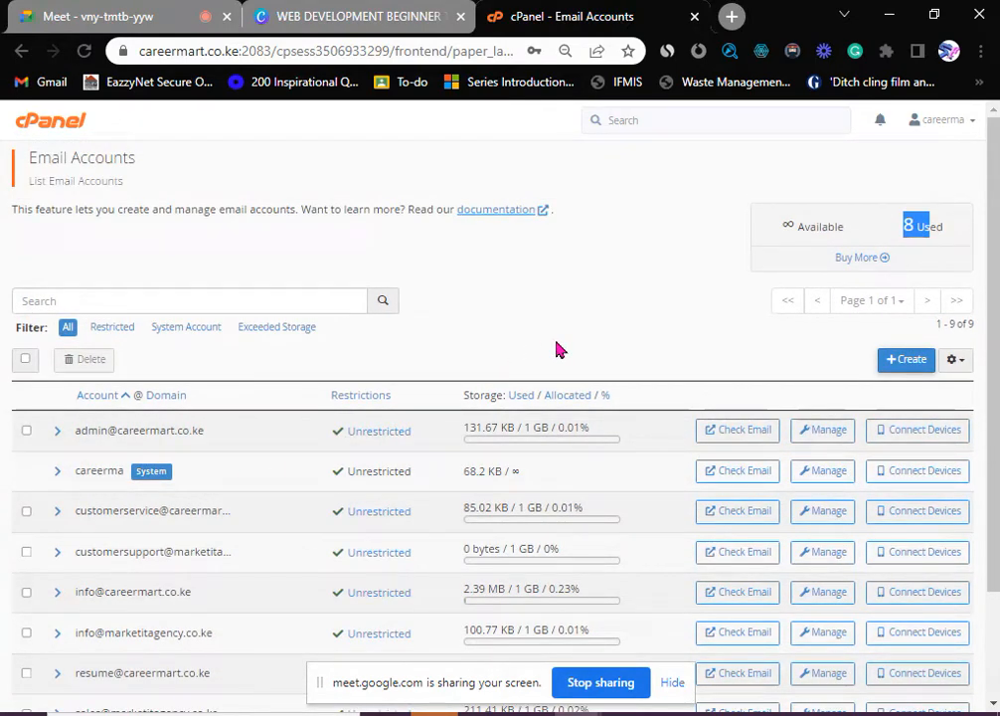
{"action": "left_click", "coordinate": [529, 289]}
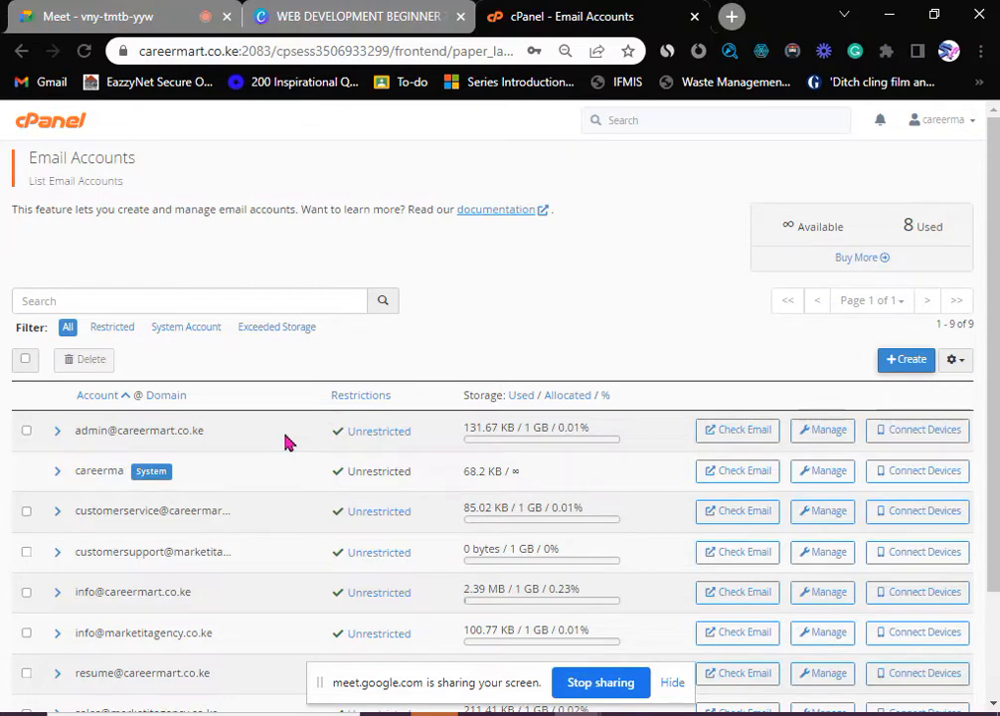
{"action": "scroll", "coordinate": [238, 497], "scroll_direction": "down", "scroll_amount": 2}
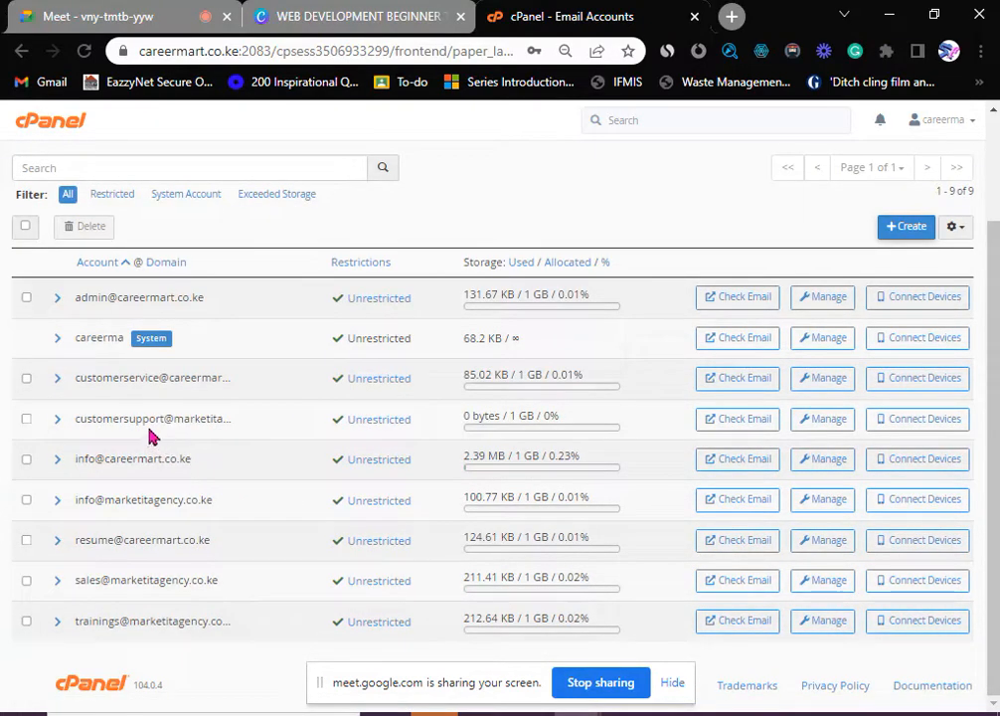
{"action": "left_click_drag", "start_coordinate": [78, 420], "coordinate": [254, 435]}
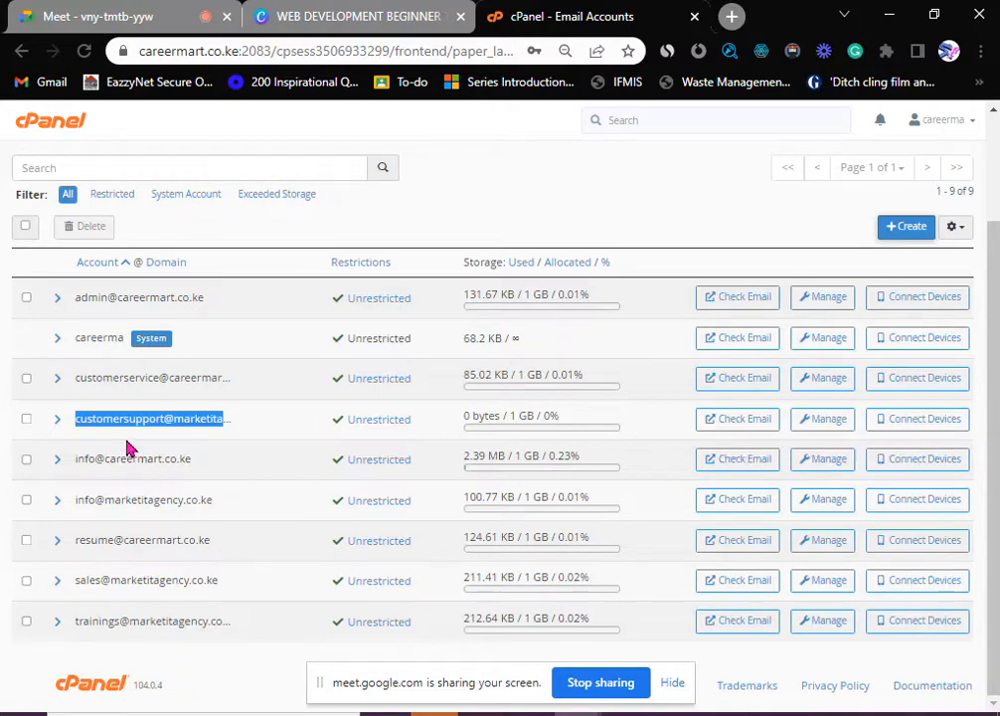
- Open the customersupport account's webmail and load its Roundcube inbox
{"action": "left_click", "coordinate": [756, 422]}
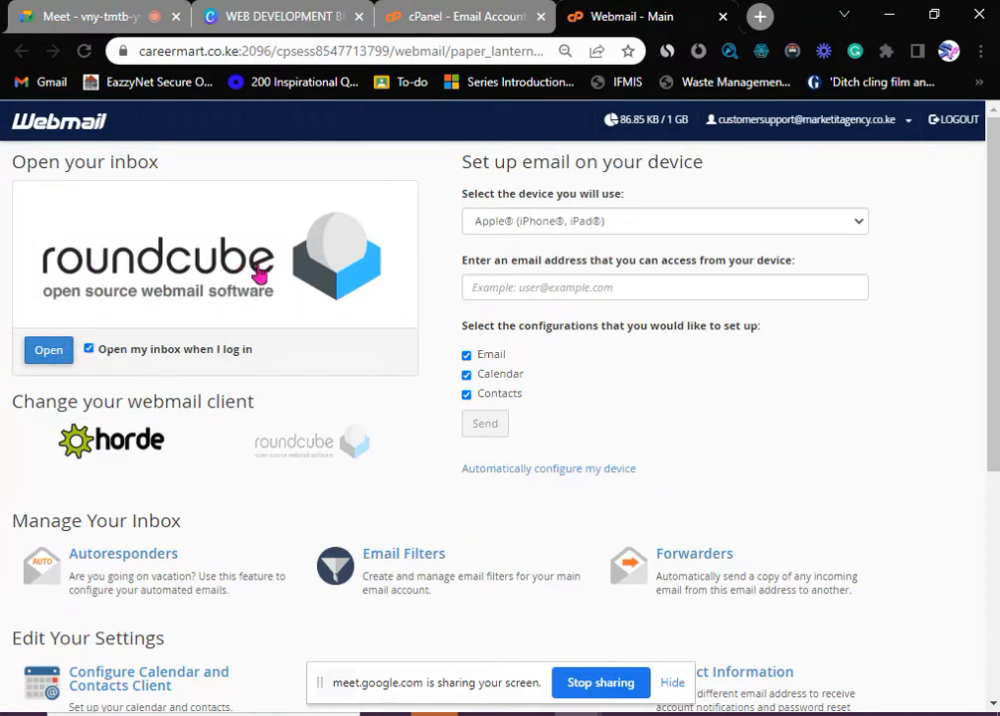
{"action": "left_click", "coordinate": [49, 354]}
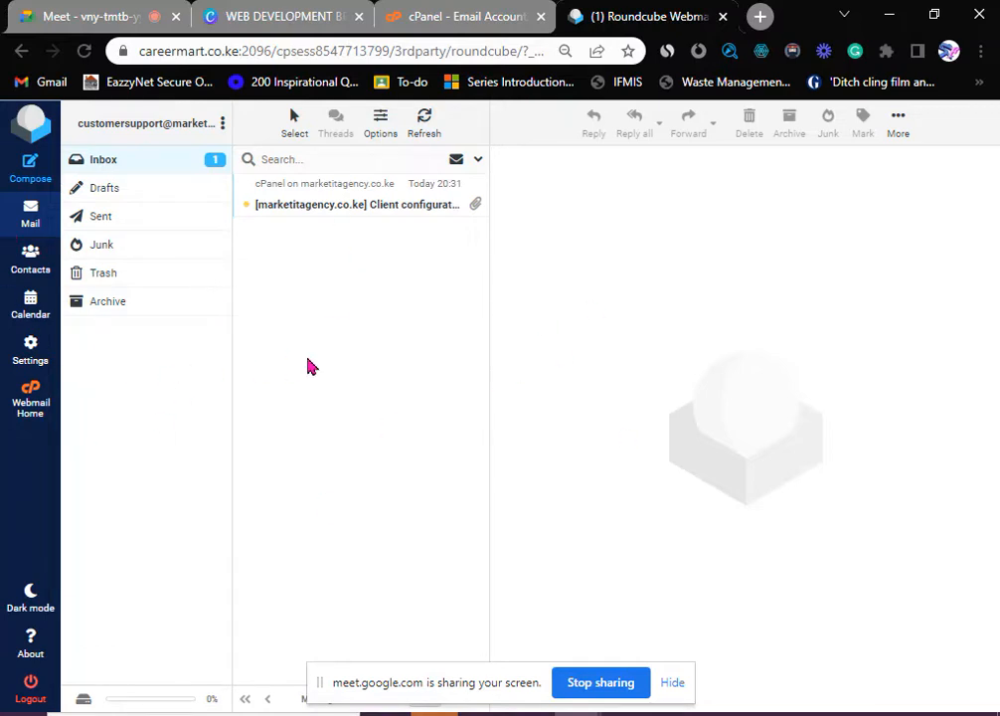
- Open the Client configuration message and read down to the non-SSL server details on port 2079
{"action": "left_click", "coordinate": [331, 205]}
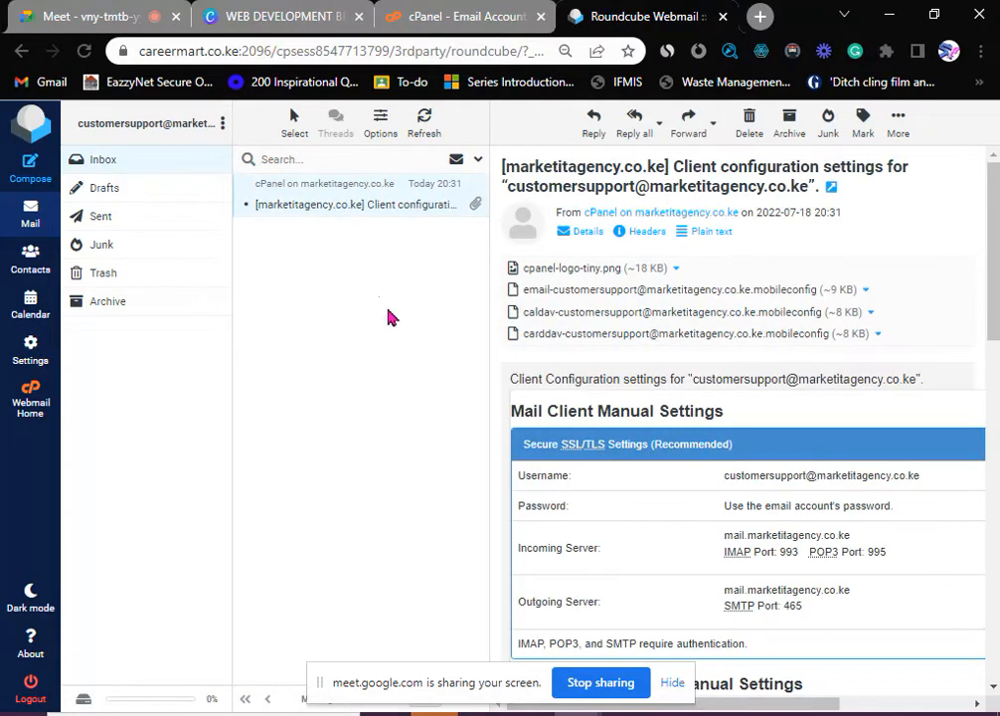
{"action": "scroll", "coordinate": [634, 419], "scroll_direction": "down", "scroll_amount": 1}
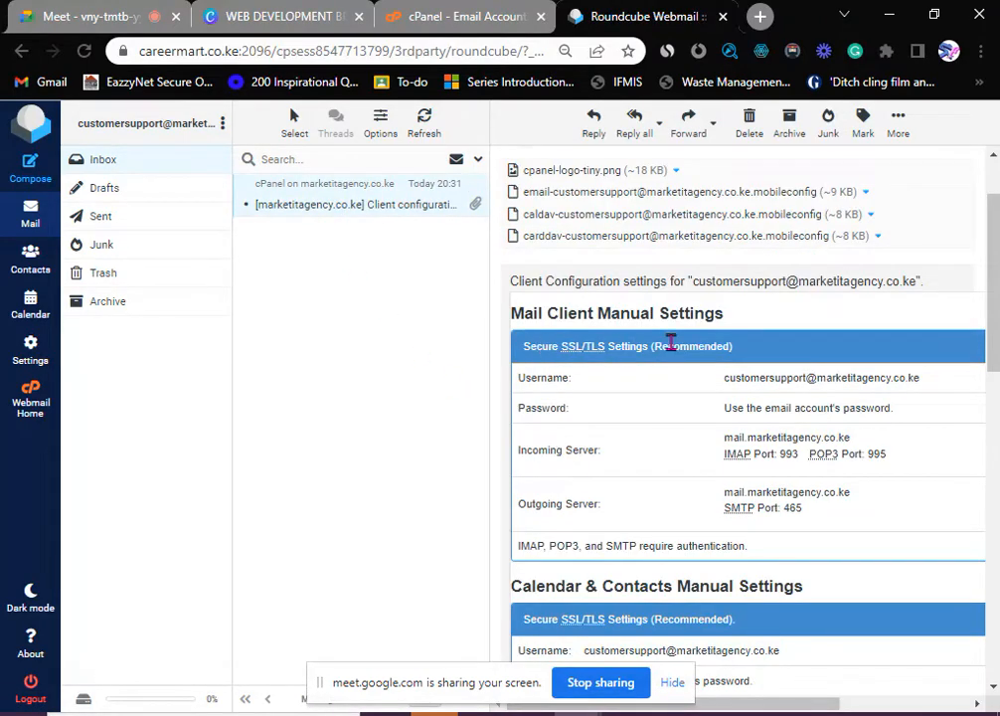
{"action": "scroll", "coordinate": [671, 343], "scroll_direction": "down", "scroll_amount": 6}
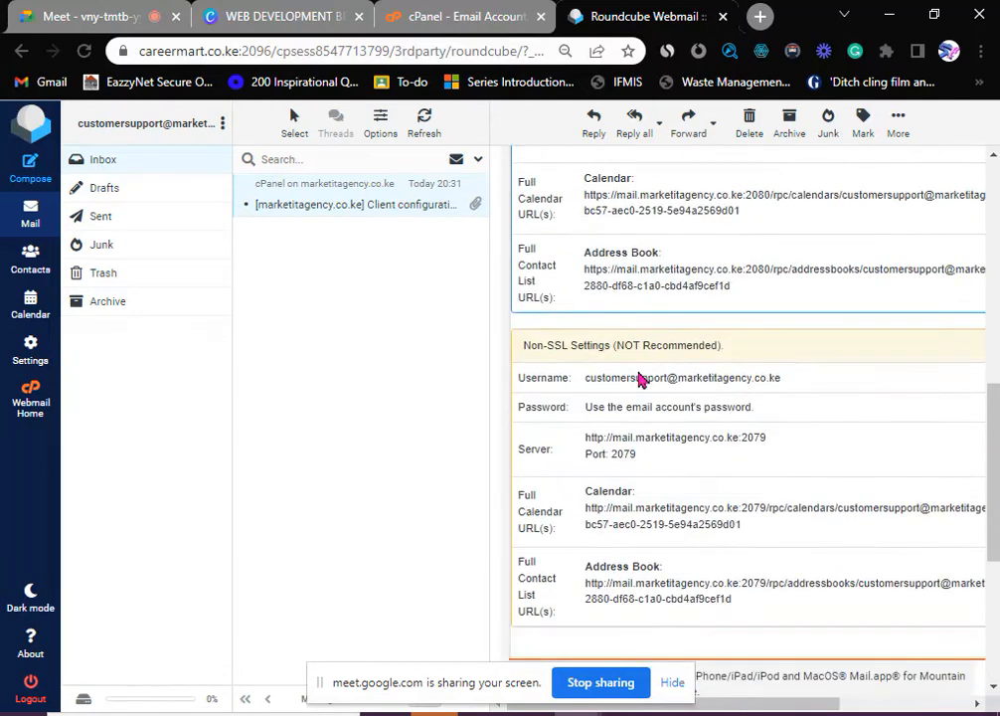
{"action": "scroll", "coordinate": [641, 381], "scroll_direction": "down", "scroll_amount": 2}
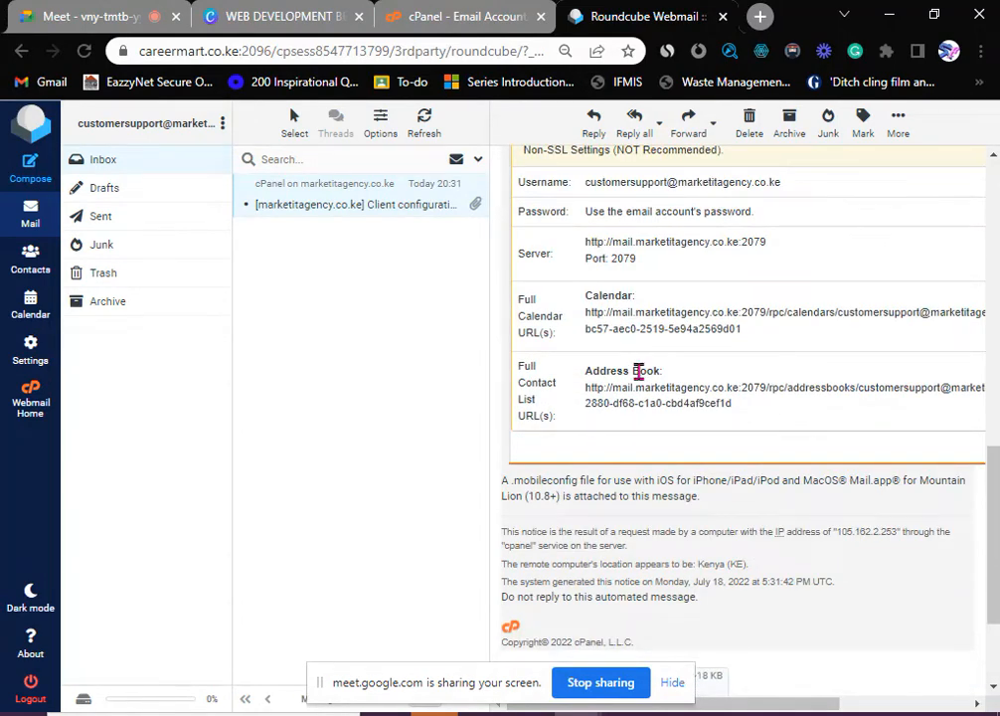
{"action": "left_click_drag", "start_coordinate": [587, 244], "coordinate": [664, 276]}
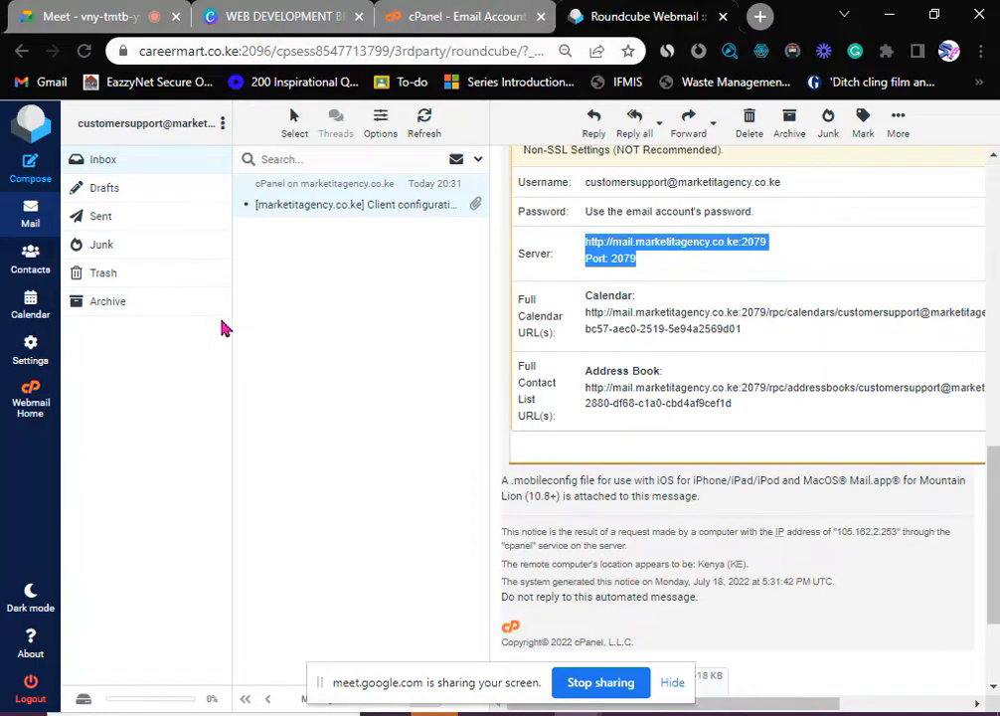
- Return to the cPanel Email Accounts list, briefly entering and leaving the create-account form
{"action": "left_click", "coordinate": [384, 16]}
{"action": "scroll", "coordinate": [328, 404], "scroll_direction": "up", "scroll_amount": 2}
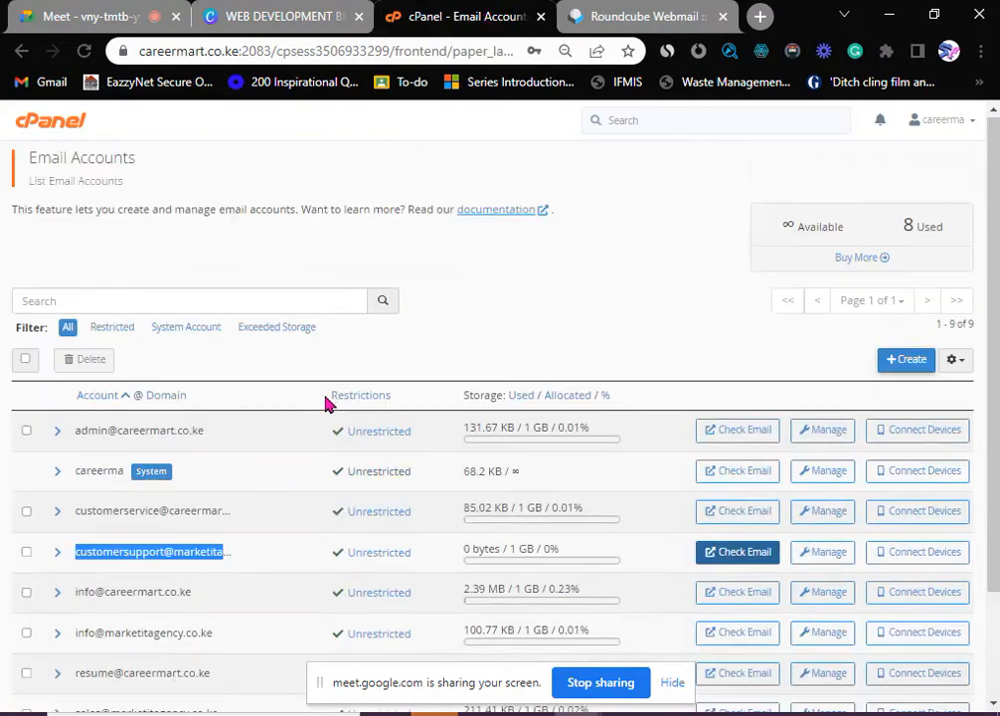
{"action": "scroll", "coordinate": [328, 403], "scroll_direction": "down", "scroll_amount": 2}
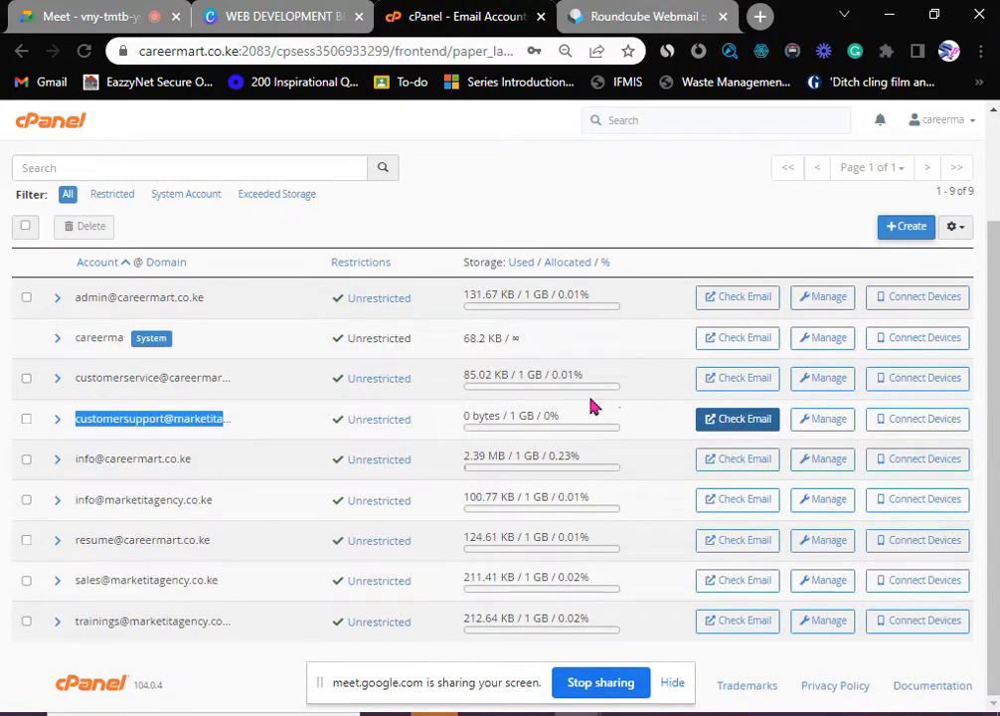
{"action": "scroll", "coordinate": [130, 288], "scroll_direction": "up", "scroll_amount": 2}
{"action": "scroll", "coordinate": [110, 254], "scroll_direction": "down", "scroll_amount": 3}
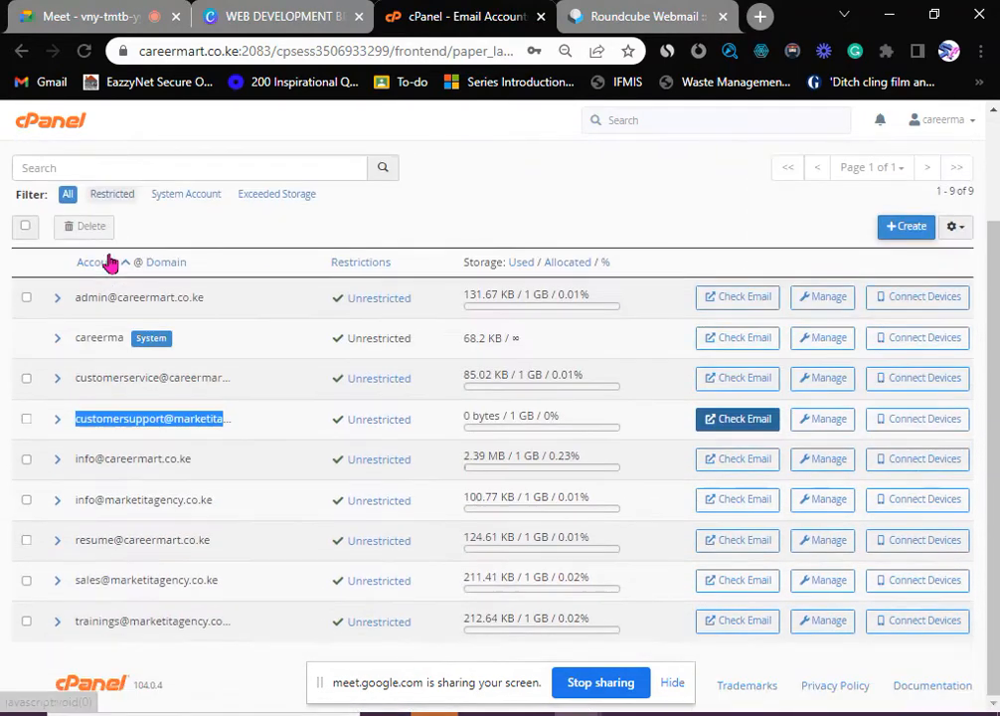
{"action": "scroll", "coordinate": [77, 182], "scroll_direction": "up", "scroll_amount": 3}
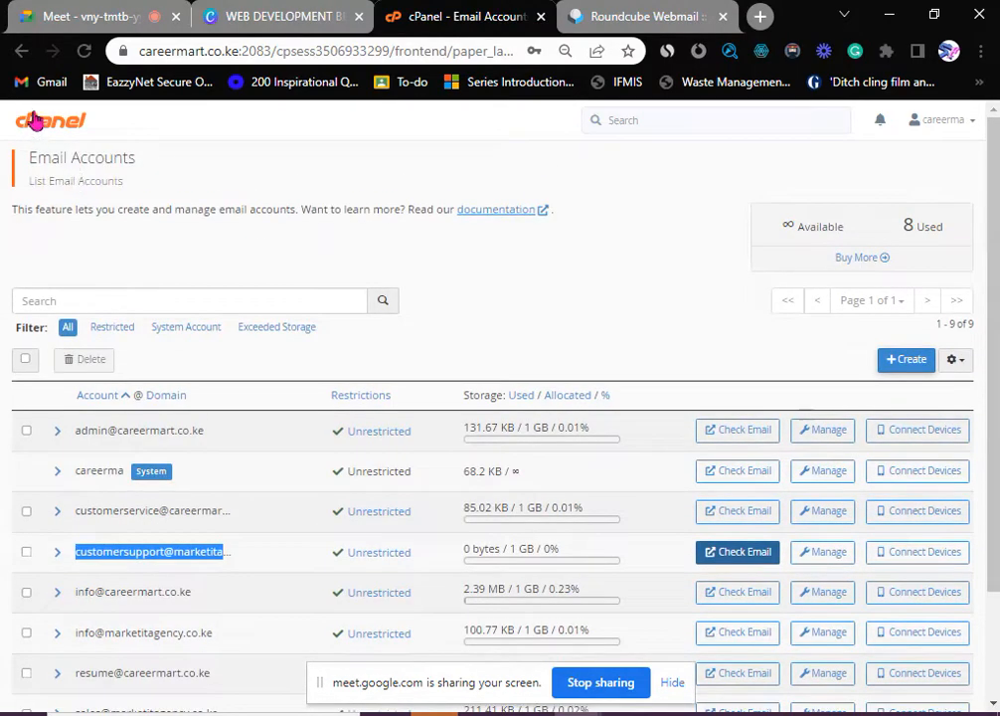
{"action": "left_click", "coordinate": [21, 52]}
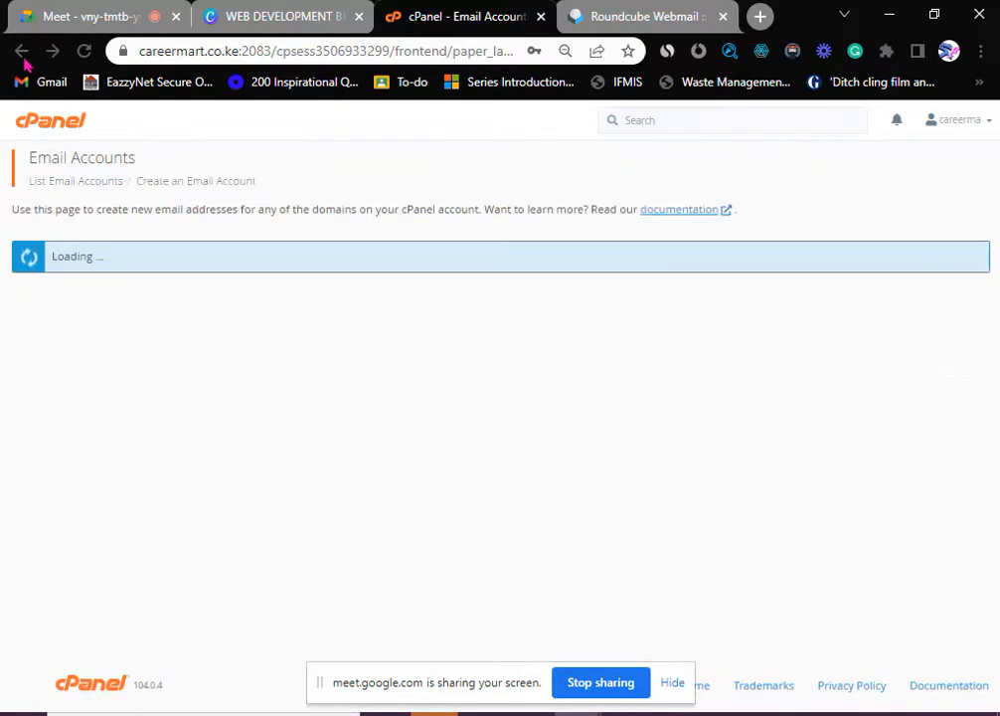
{"action": "left_click", "coordinate": [21, 51]}
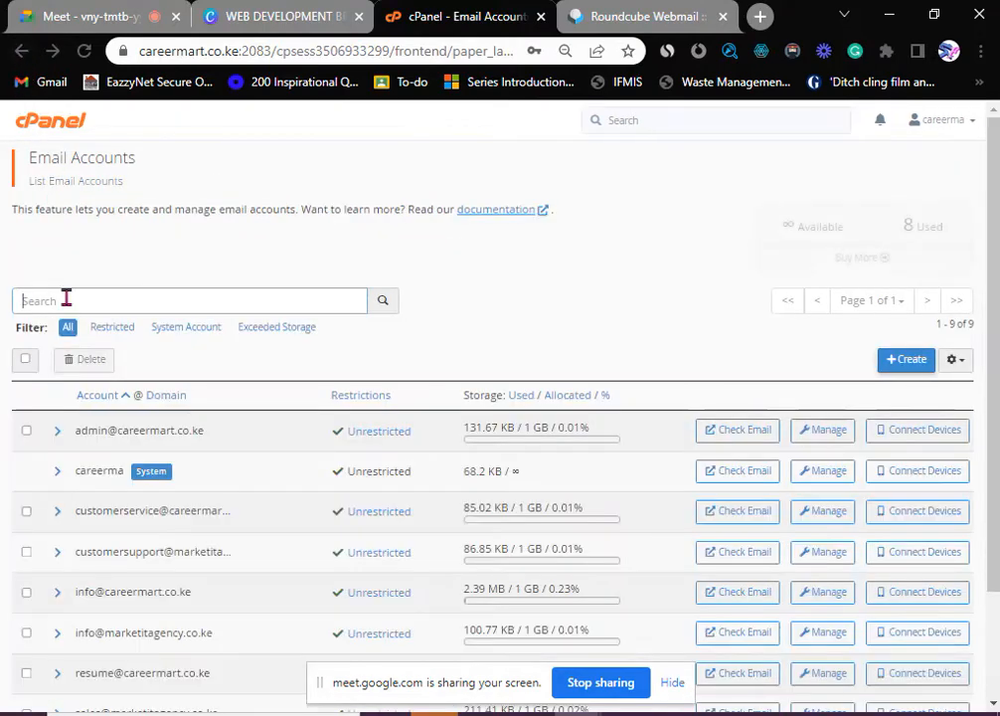
{"action": "scroll", "coordinate": [375, 469], "scroll_direction": "down", "scroll_amount": 3}
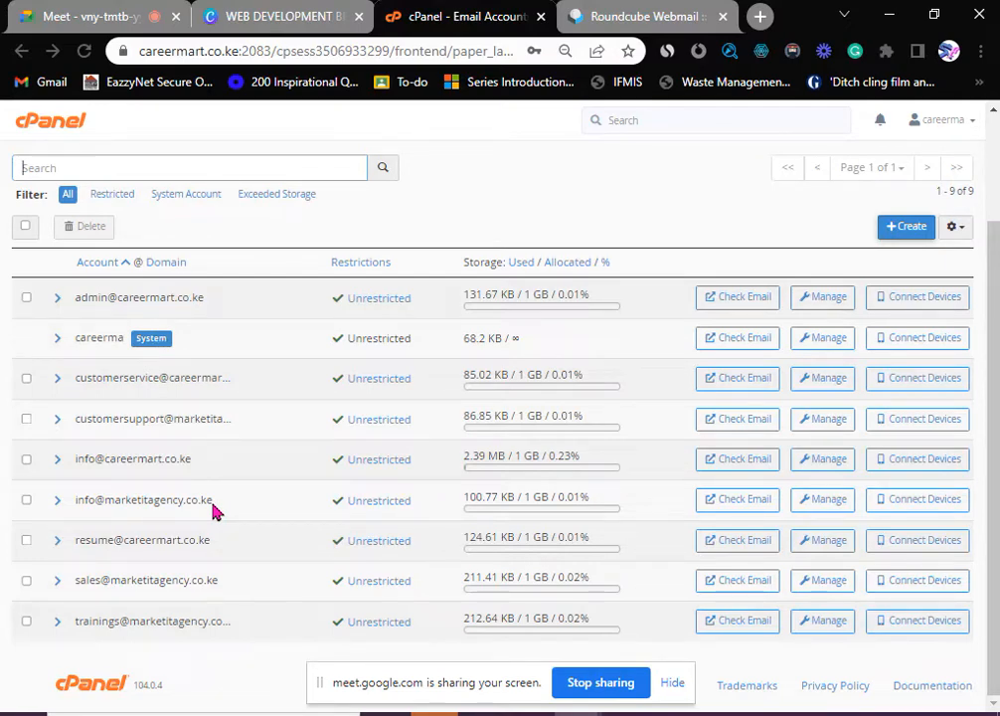
- Glance at the customersupport inbox tab, then go back to the cPanel main page
{"action": "left_click", "coordinate": [656, 17]}
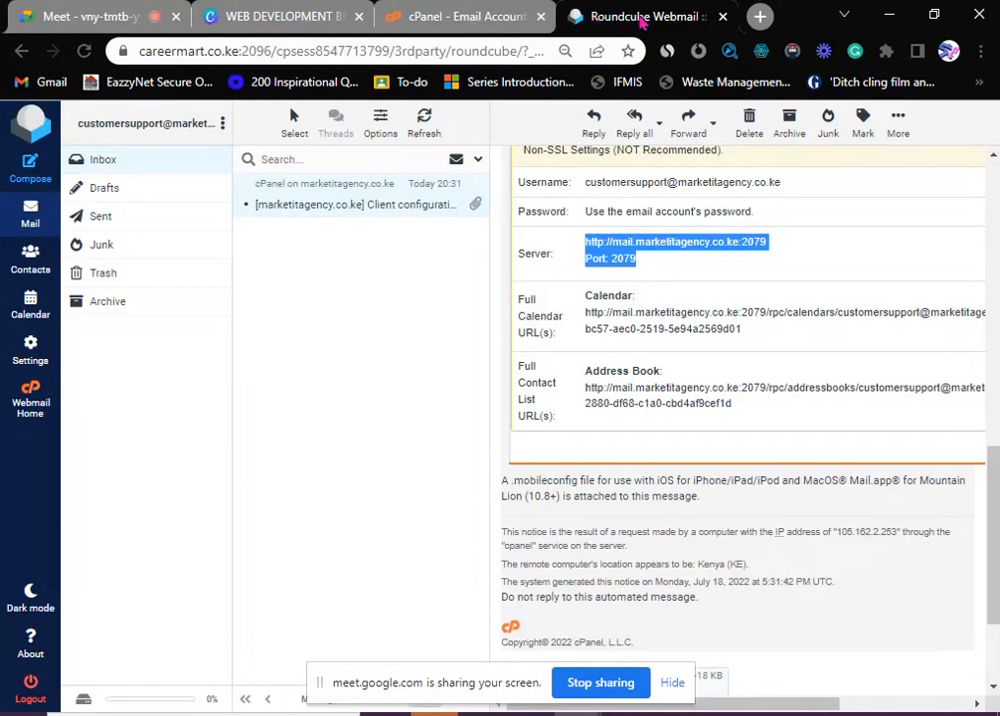
{"action": "left_click", "coordinate": [453, 16]}
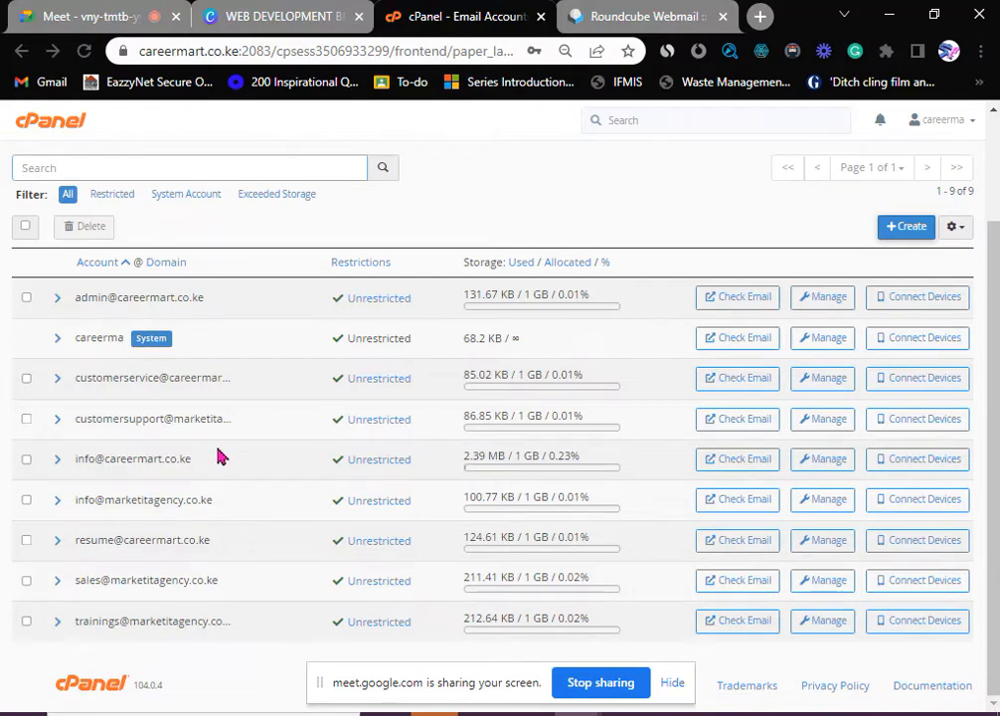
{"action": "left_click", "coordinate": [35, 157]}
{"action": "left_click", "coordinate": [32, 126]}
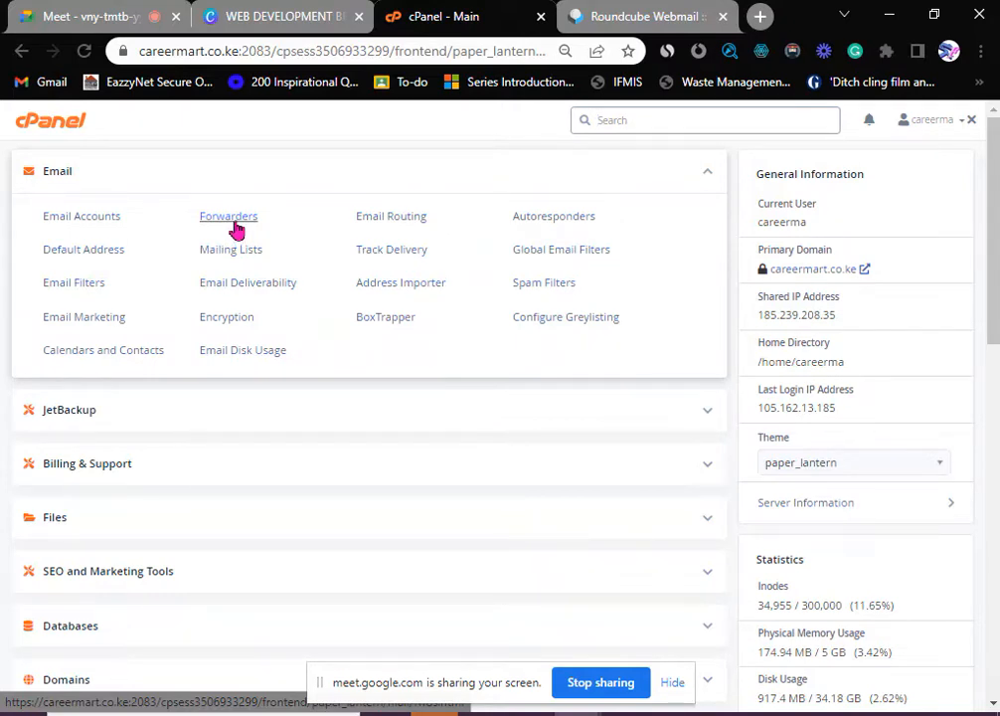
- Go to Email Forwarders and start adding a new forwarder
{"action": "left_click", "coordinate": [233, 223]}
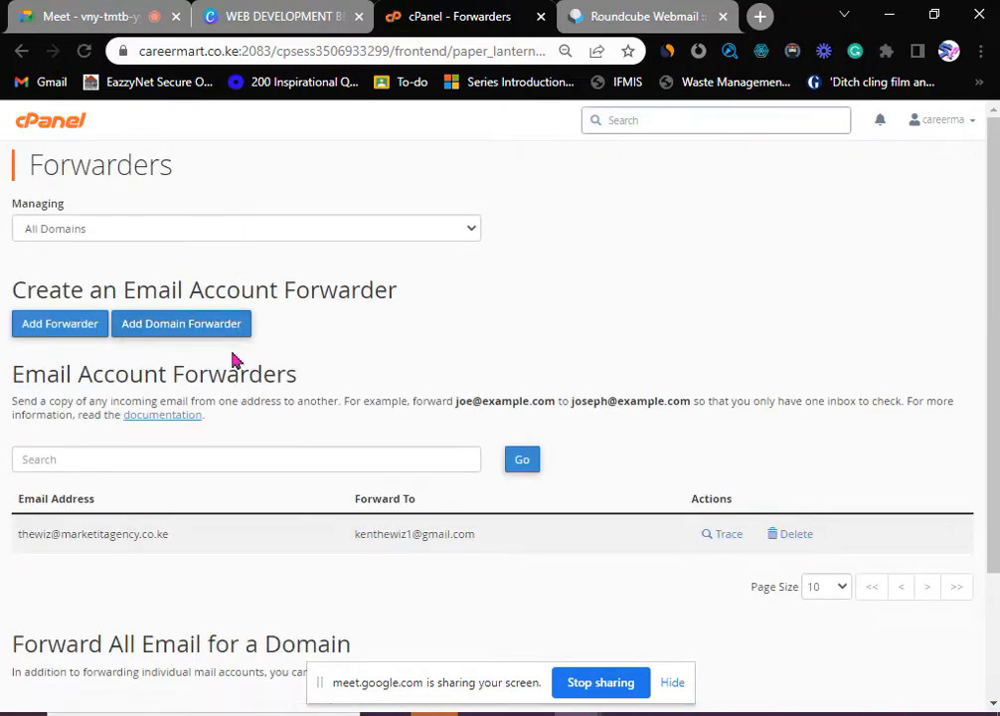
{"action": "scroll", "coordinate": [233, 356], "scroll_direction": "down", "scroll_amount": 1}
{"action": "scroll", "coordinate": [234, 358], "scroll_direction": "down", "scroll_amount": 1}
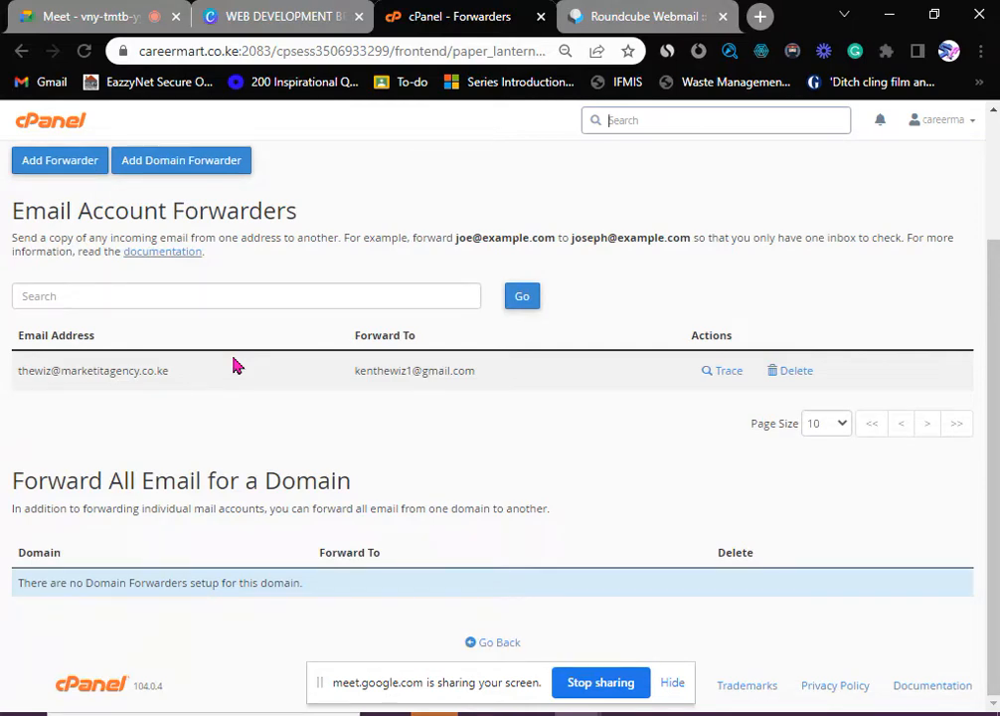
{"action": "scroll", "coordinate": [234, 366], "scroll_direction": "up", "scroll_amount": 2}
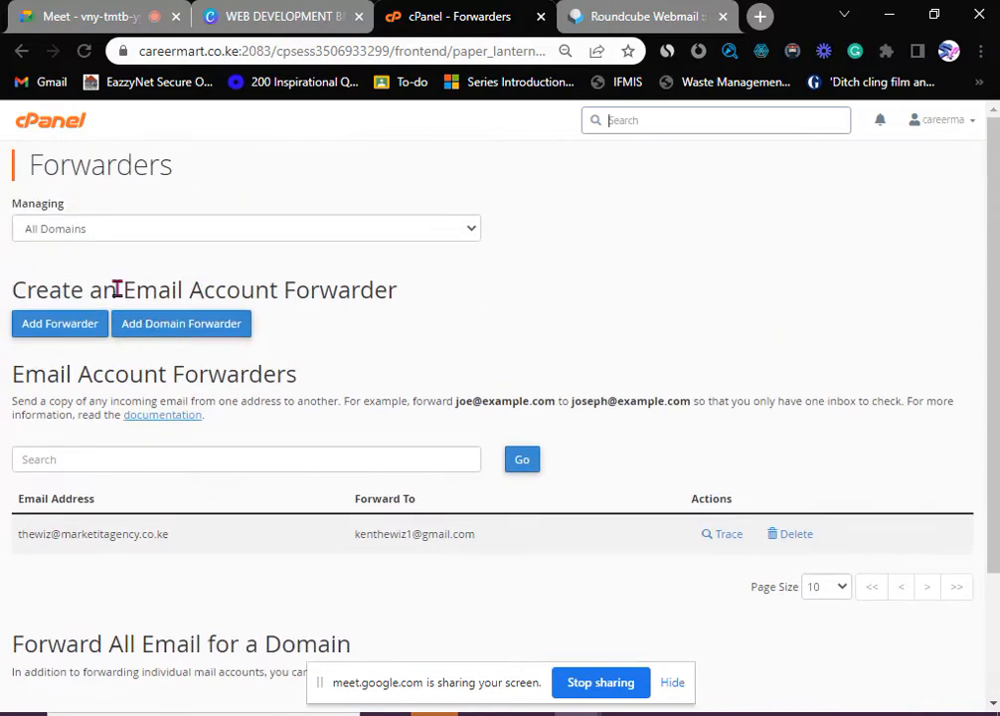
{"action": "left_click", "coordinate": [69, 338]}
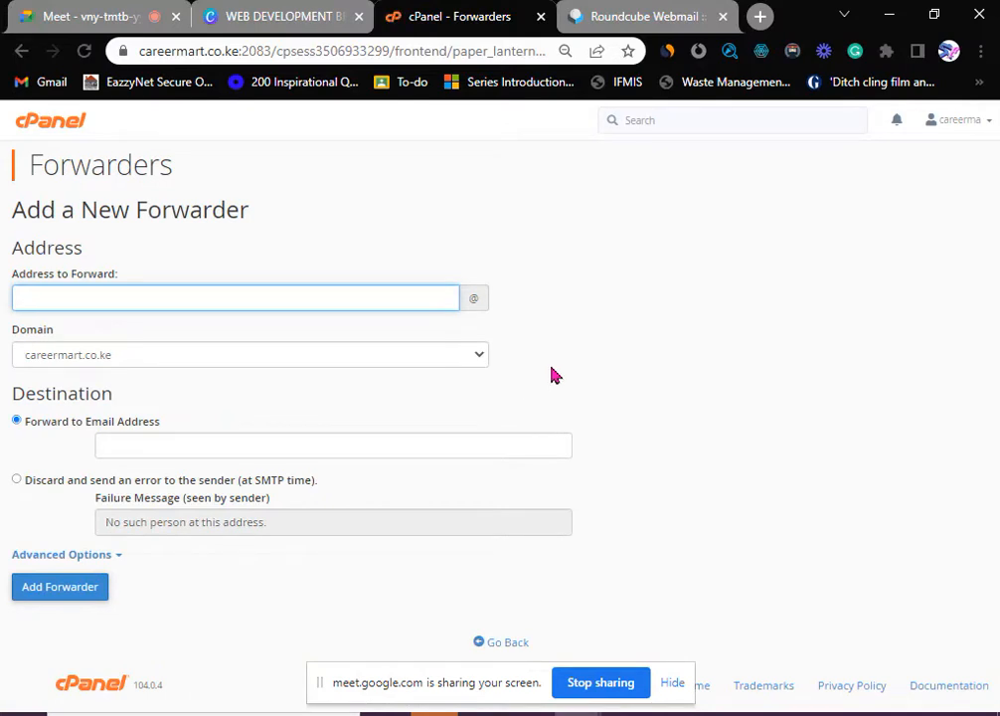
{"action": "left_click", "coordinate": [295, 365]}
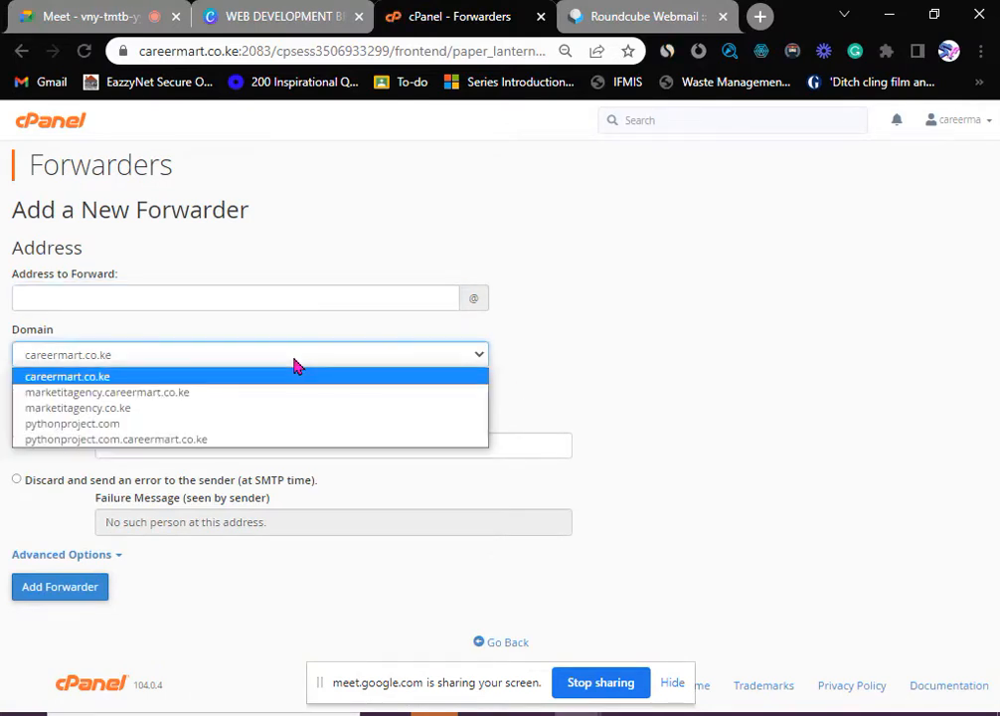
{"action": "left_click", "coordinate": [184, 418]}
{"action": "left_click", "coordinate": [92, 297]}
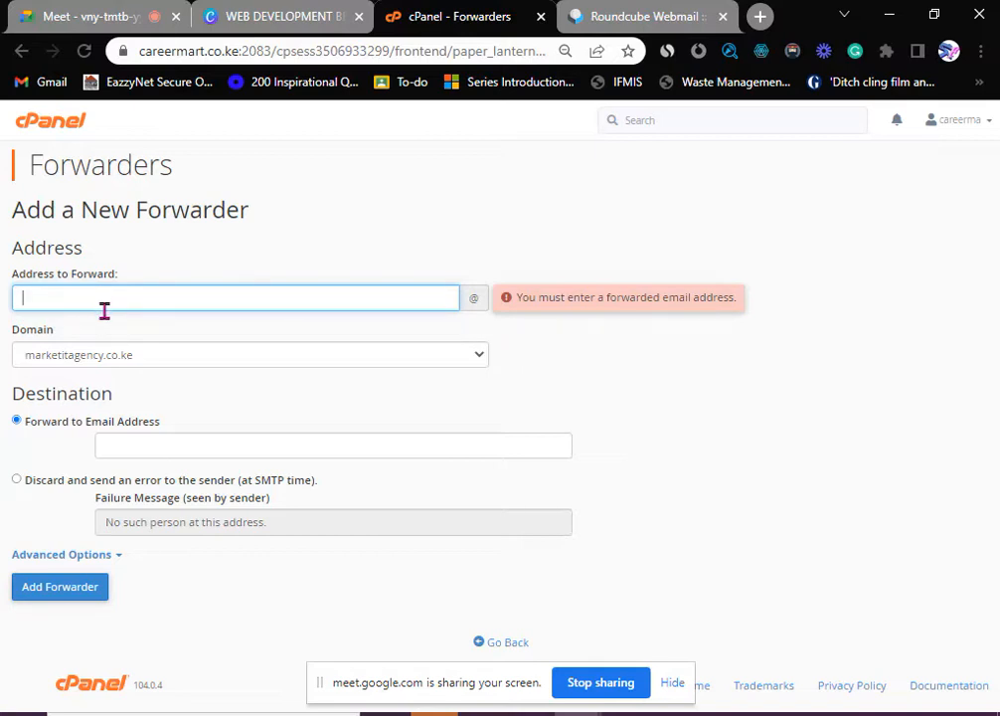
{"action": "type", "text": "custom"}
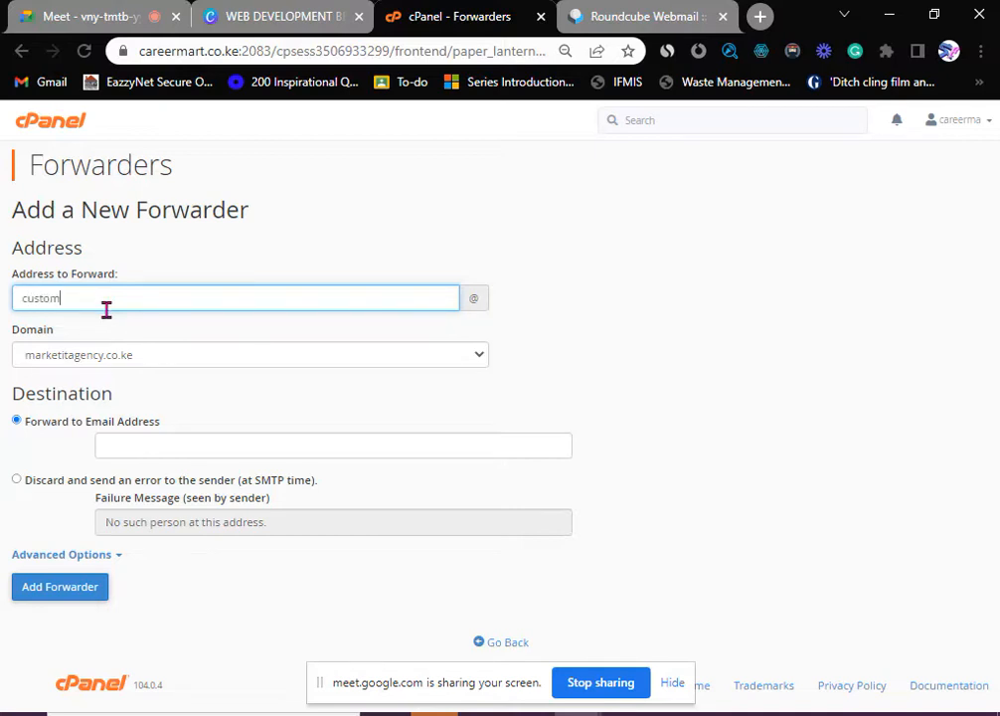
{"action": "type", "text": "ersupp"}
{"action": "left_click", "coordinate": [138, 444]}
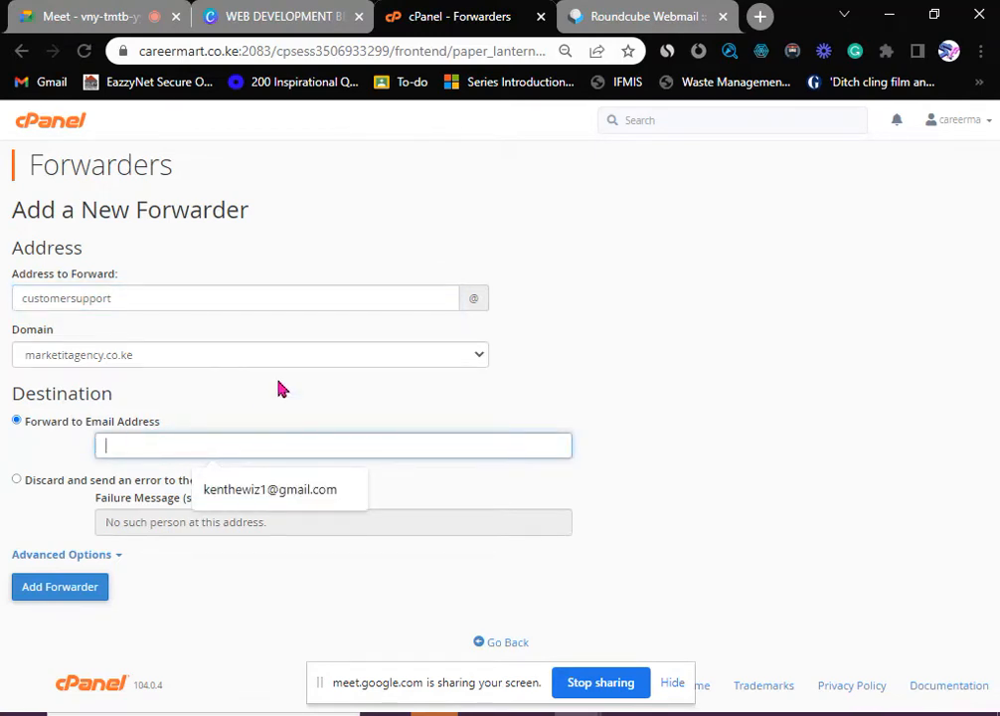
{"action": "left_click", "coordinate": [268, 493]}
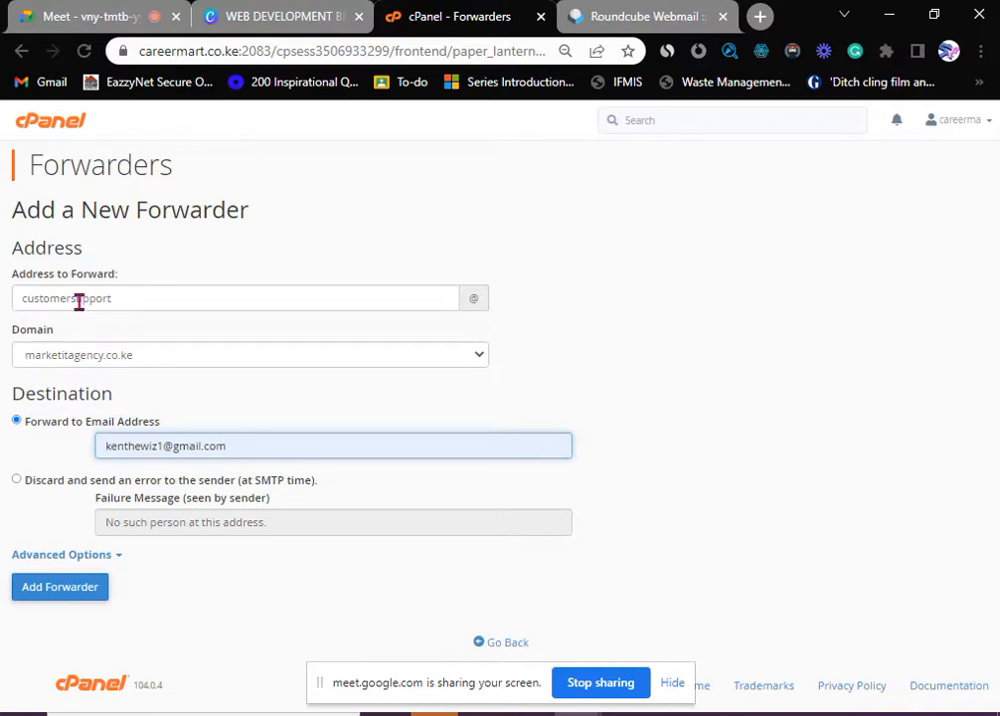
{"action": "left_click", "coordinate": [136, 448]}
{"action": "left_click", "coordinate": [239, 446]}
- Save the forwarder, confirm it appears in the forwarders list, and return to Email Accounts
{"action": "left_click", "coordinate": [62, 593]}
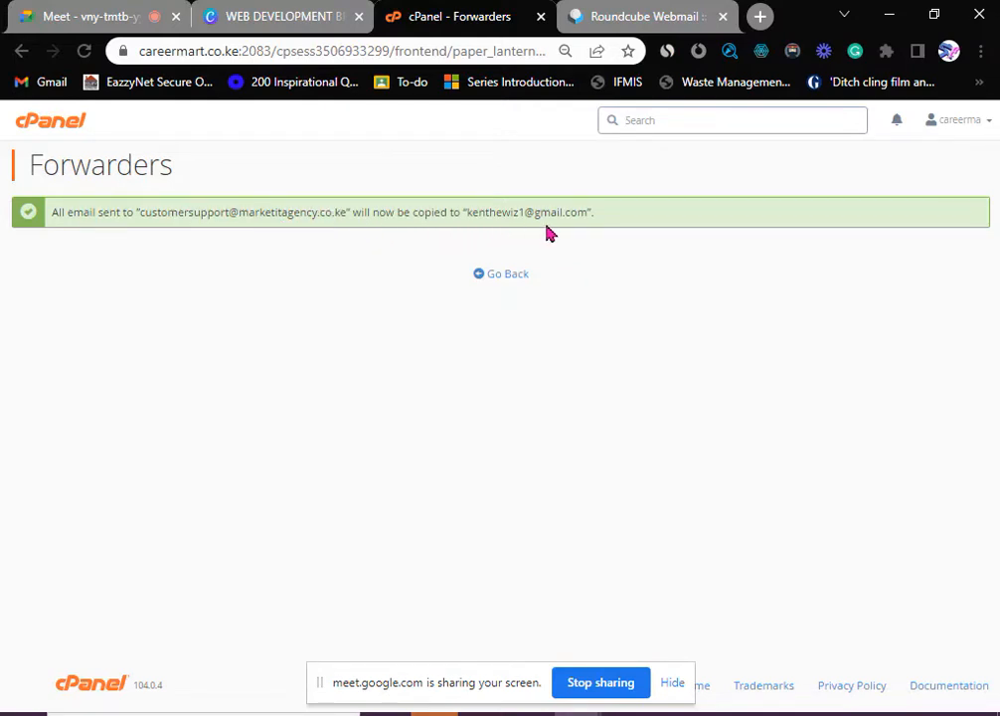
{"action": "left_click", "coordinate": [505, 279]}
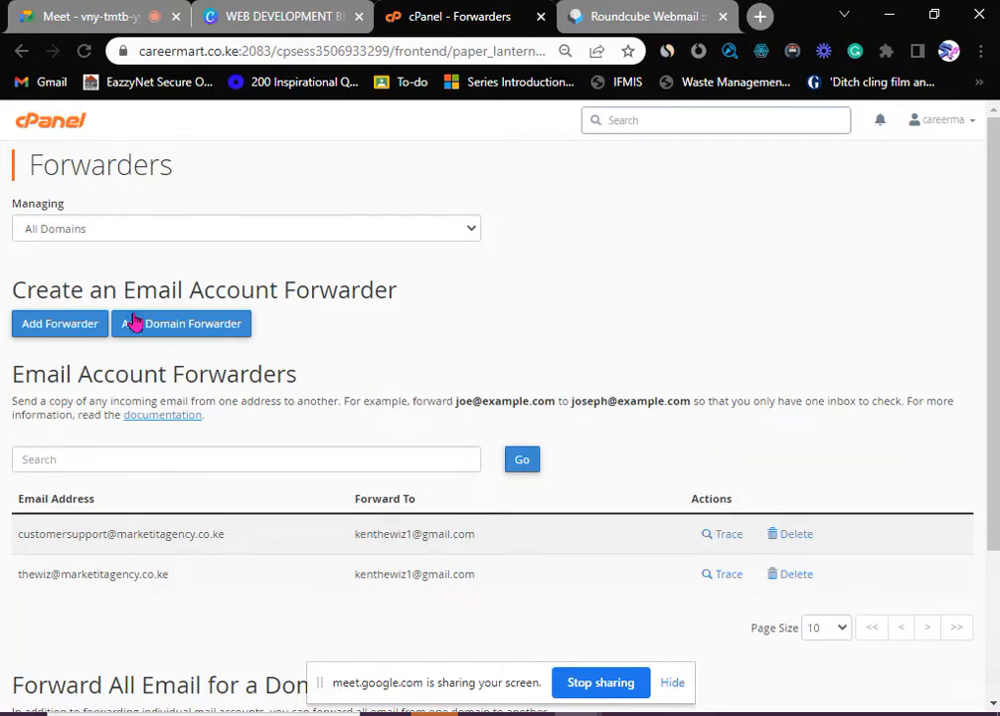
{"action": "left_click", "coordinate": [51, 124]}
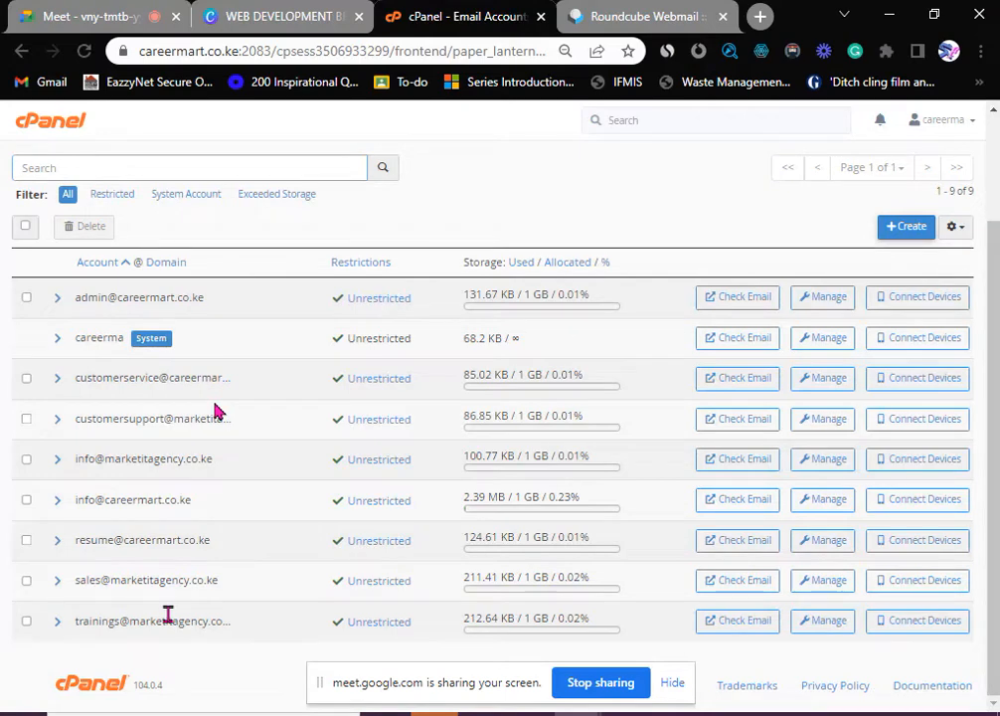
{"action": "left_click", "coordinate": [738, 620]}
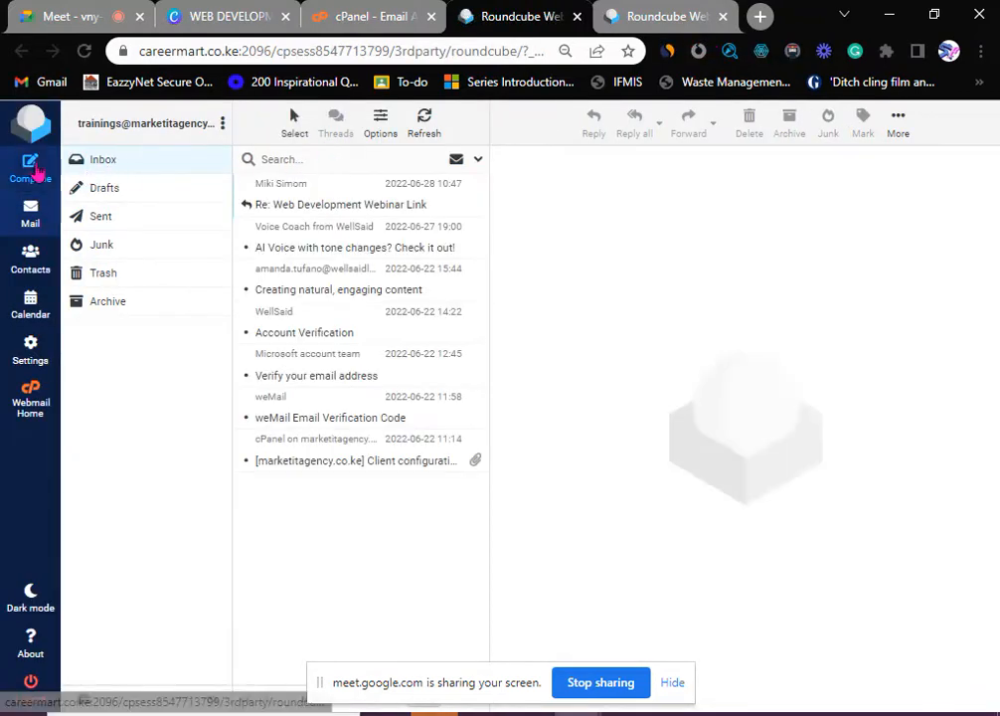
{"action": "left_click", "coordinate": [31, 169]}
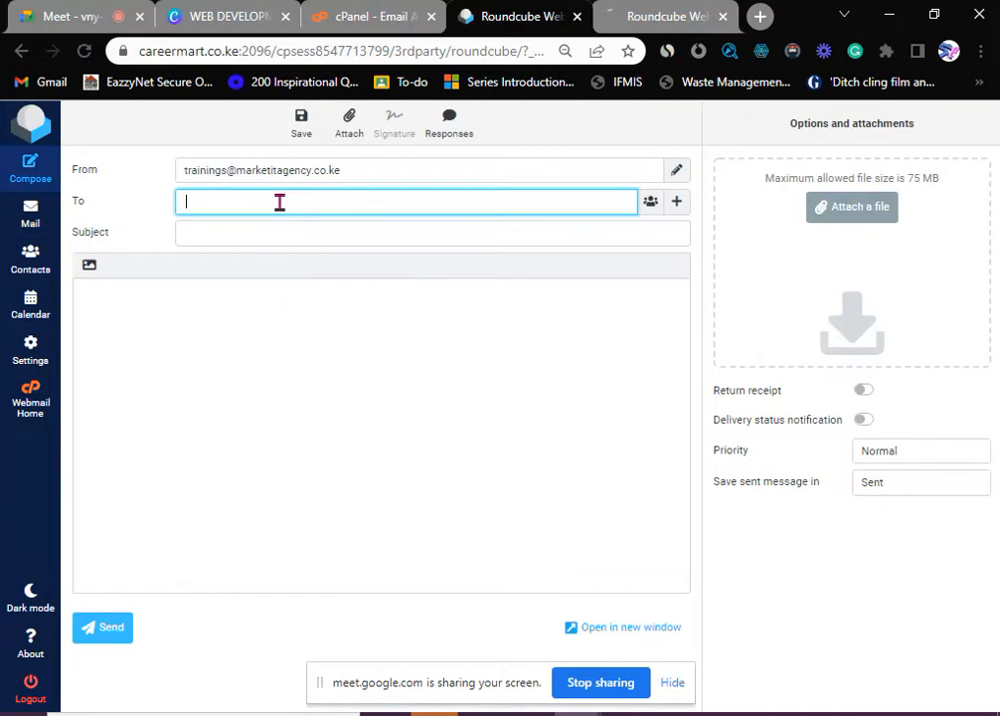
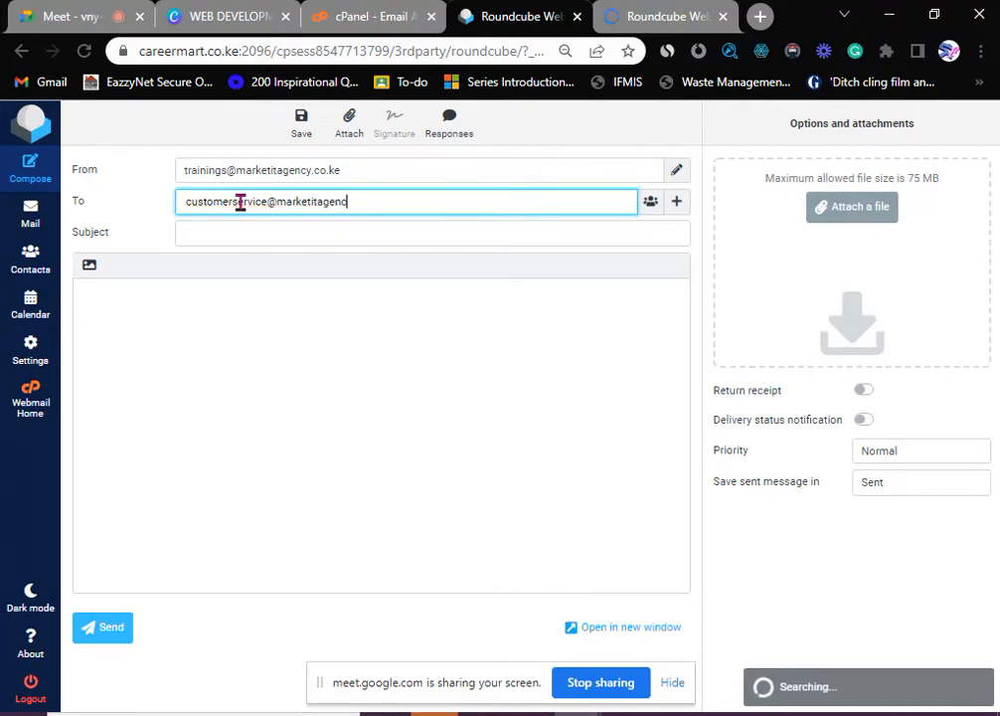
{"action": "left_click", "coordinate": [242, 234]}
- Give it subject 'test' and body 'hey' / 'check this mail', then send it
{"action": "type", "text": "test"}
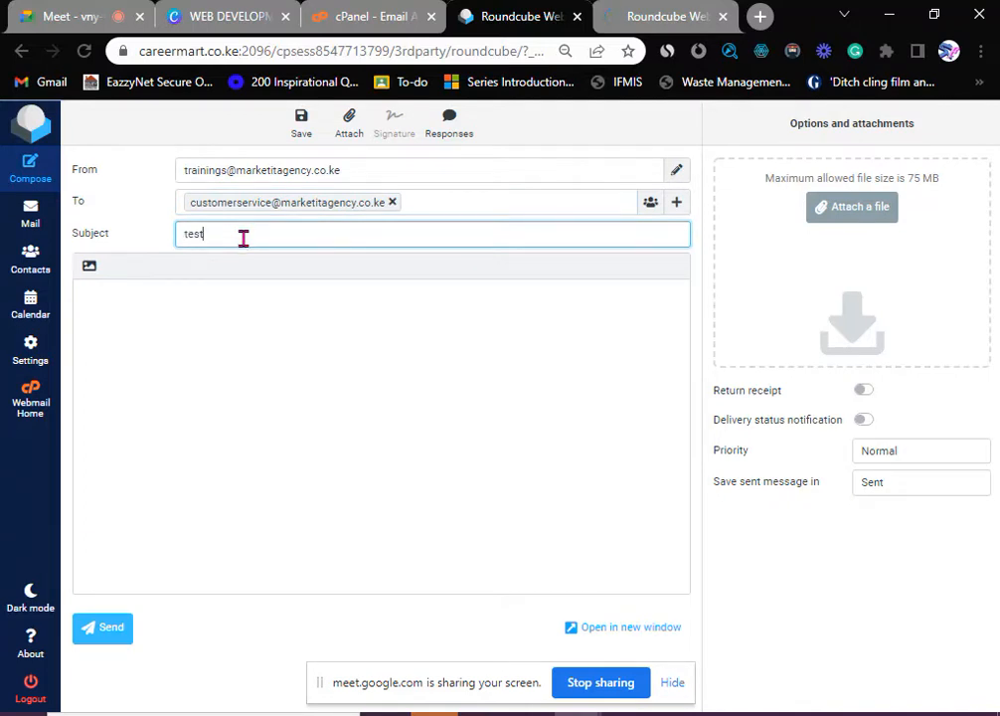
{"action": "left_click", "coordinate": [148, 321]}
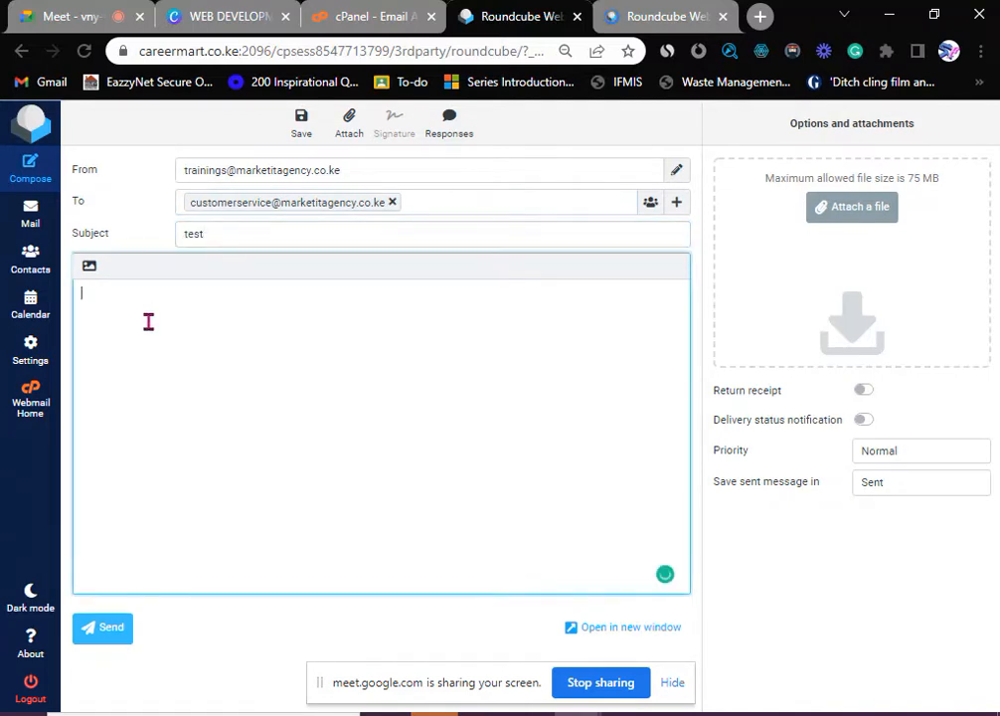
{"action": "type", "text": "hey"}
{"action": "key", "text": "Return"}
{"action": "type", "text": "check this mail"}
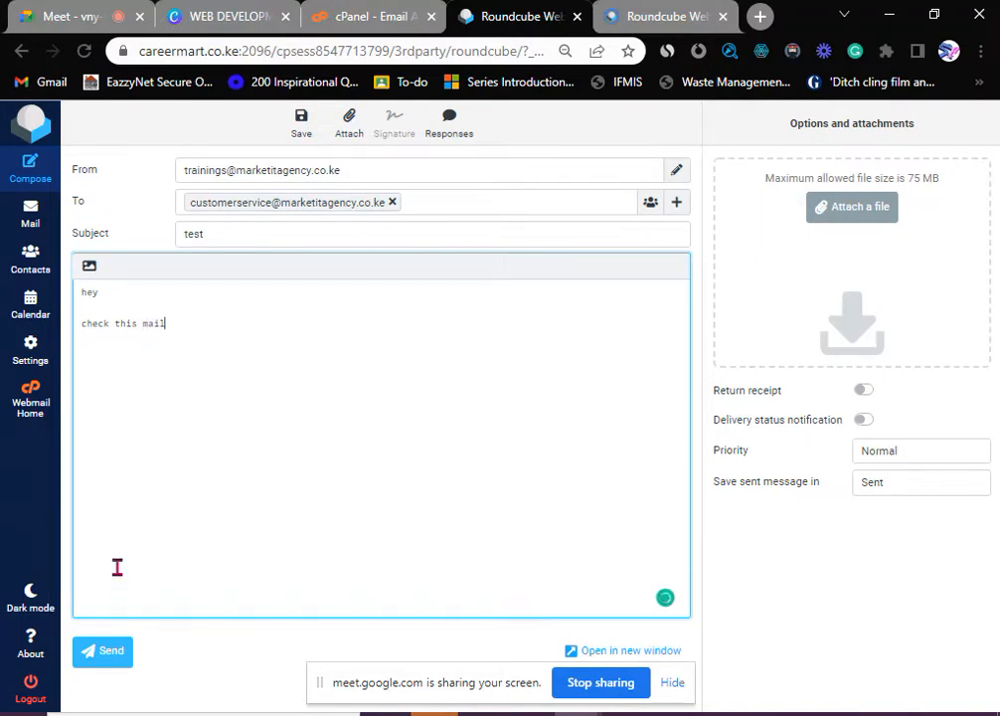
{"action": "left_click", "coordinate": [105, 652]}
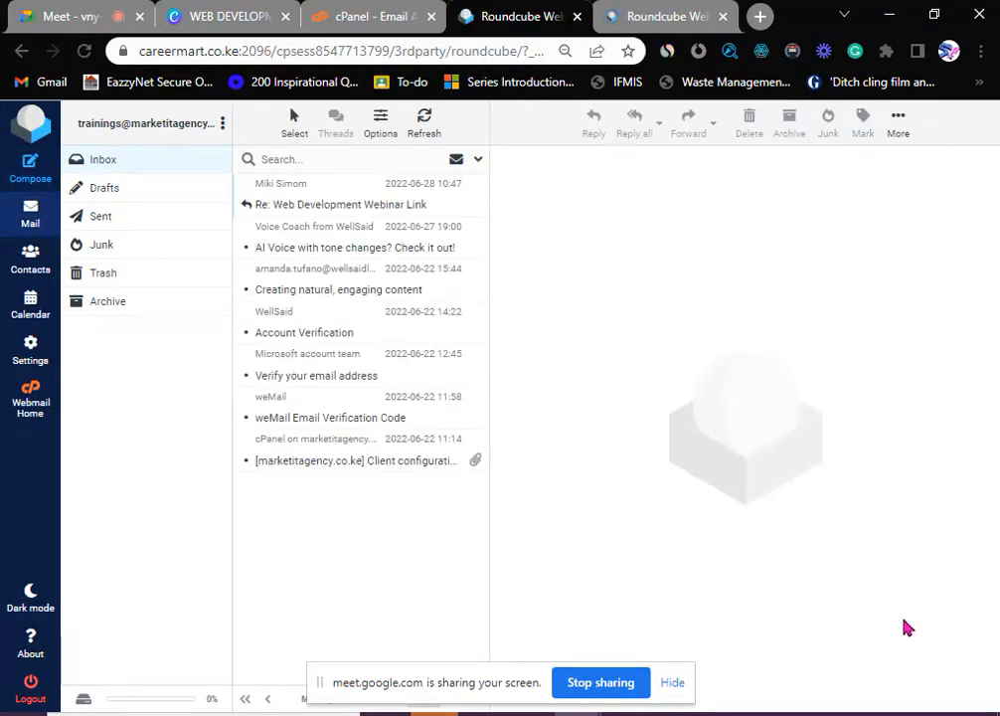
- Open the customersupport account's webmail from the cPanel Email Accounts list
{"action": "left_click", "coordinate": [388, 28]}
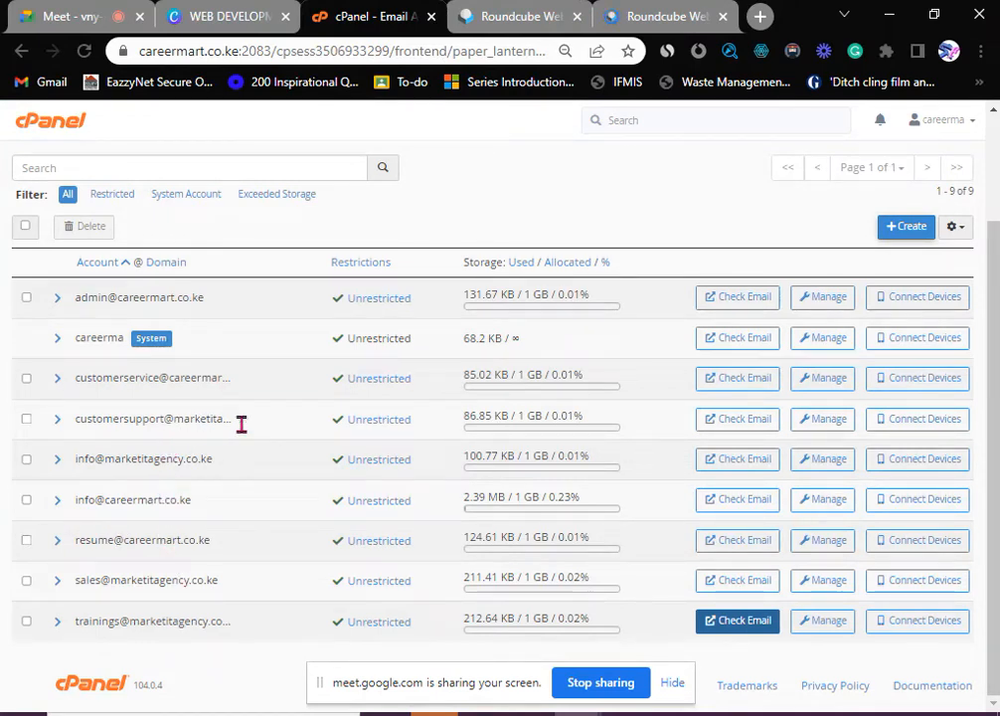
{"action": "left_click", "coordinate": [736, 424]}
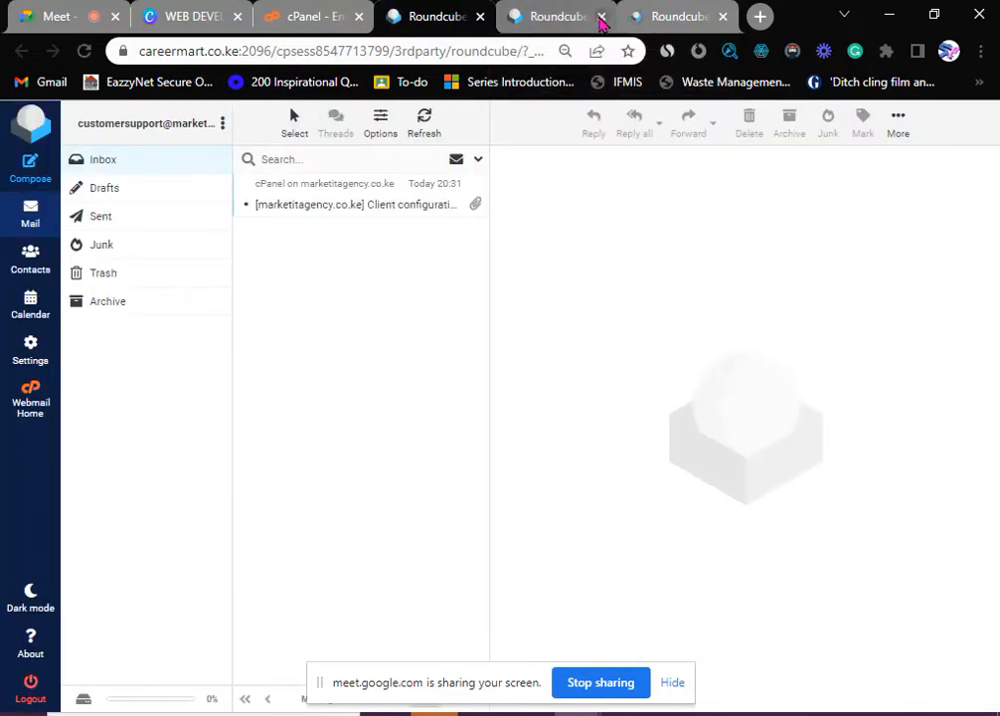
- Close the extra webmail tab, search Google for 'gmail' in a new tab, then refresh the support inbox
{"action": "left_click", "coordinate": [601, 18]}
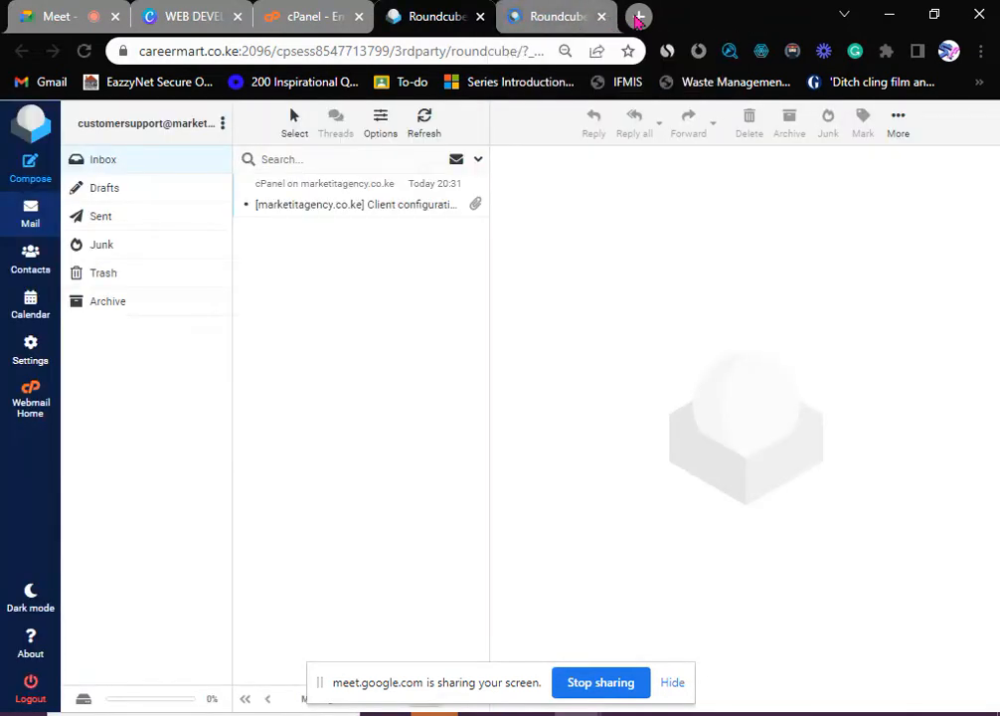
{"action": "left_click", "coordinate": [638, 17]}
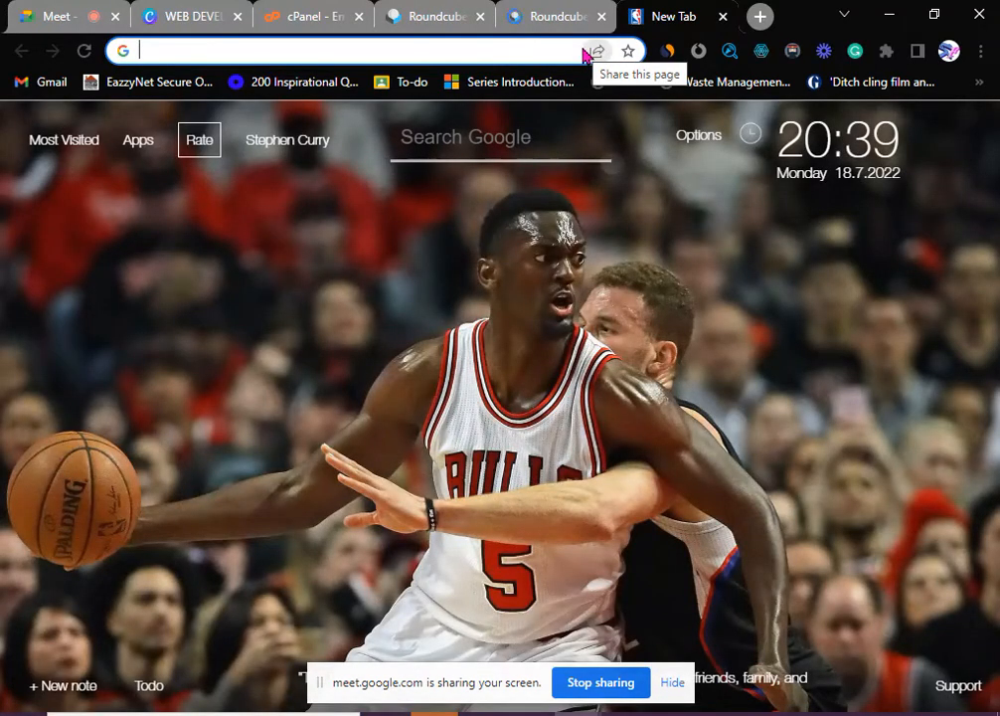
{"action": "type", "text": "gmail"}
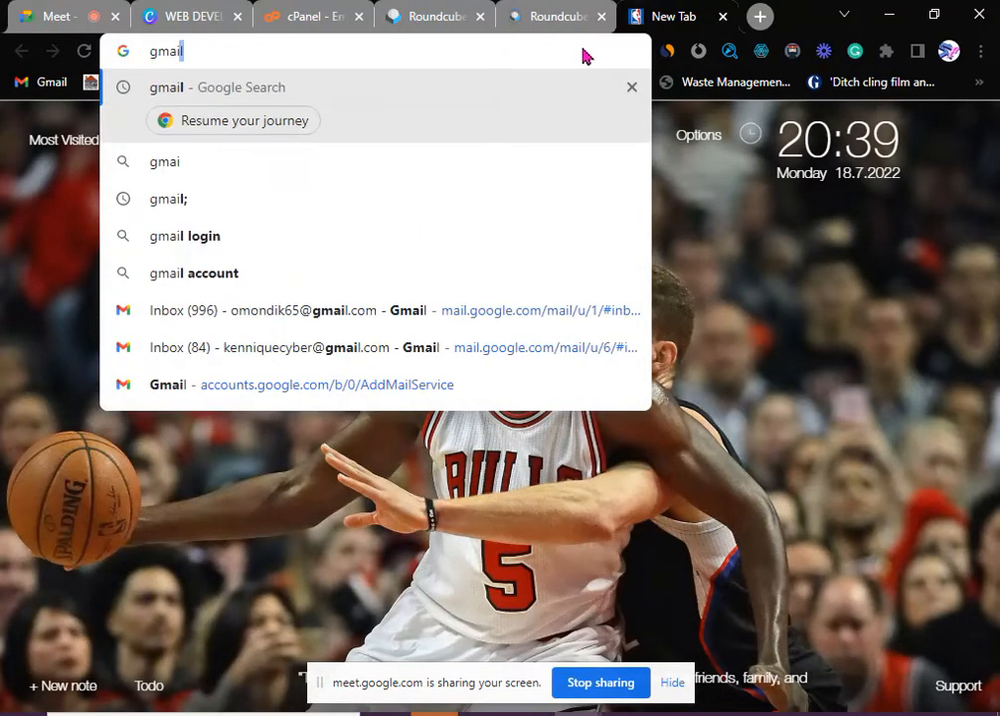
{"action": "type", "text": "il"}
{"action": "key", "text": "Return"}
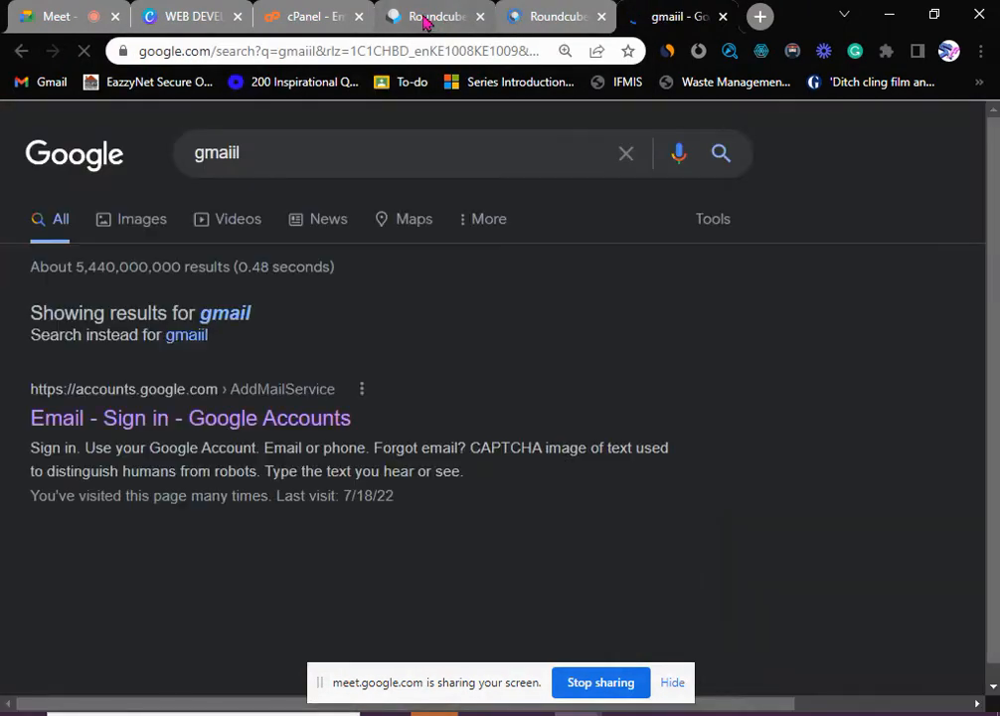
{"action": "left_click", "coordinate": [438, 20]}
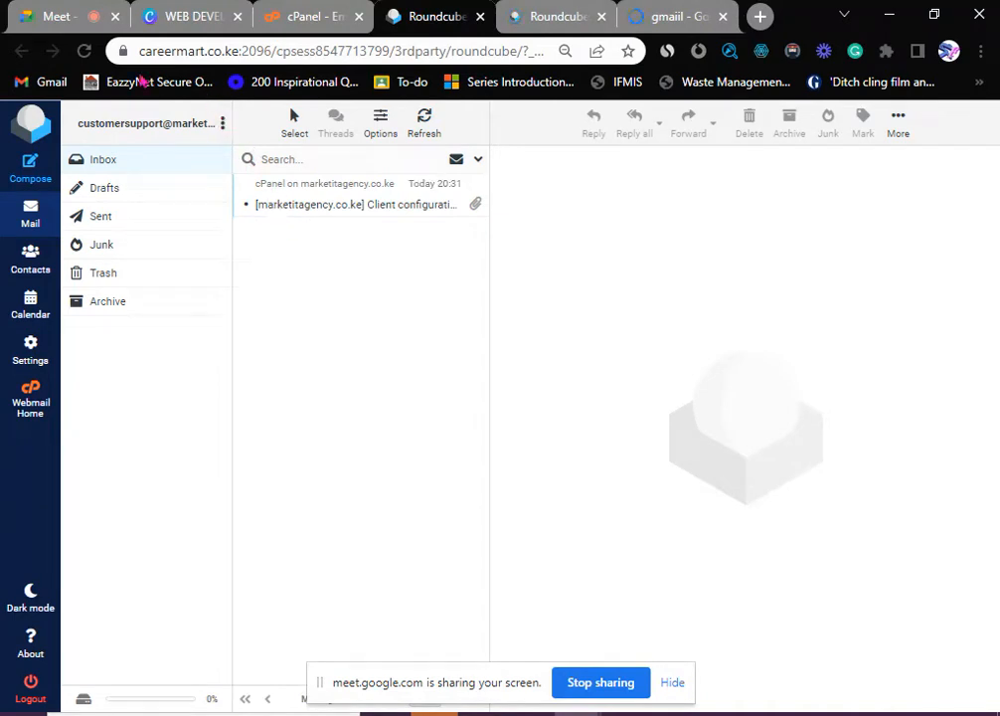
{"action": "left_click", "coordinate": [83, 50]}
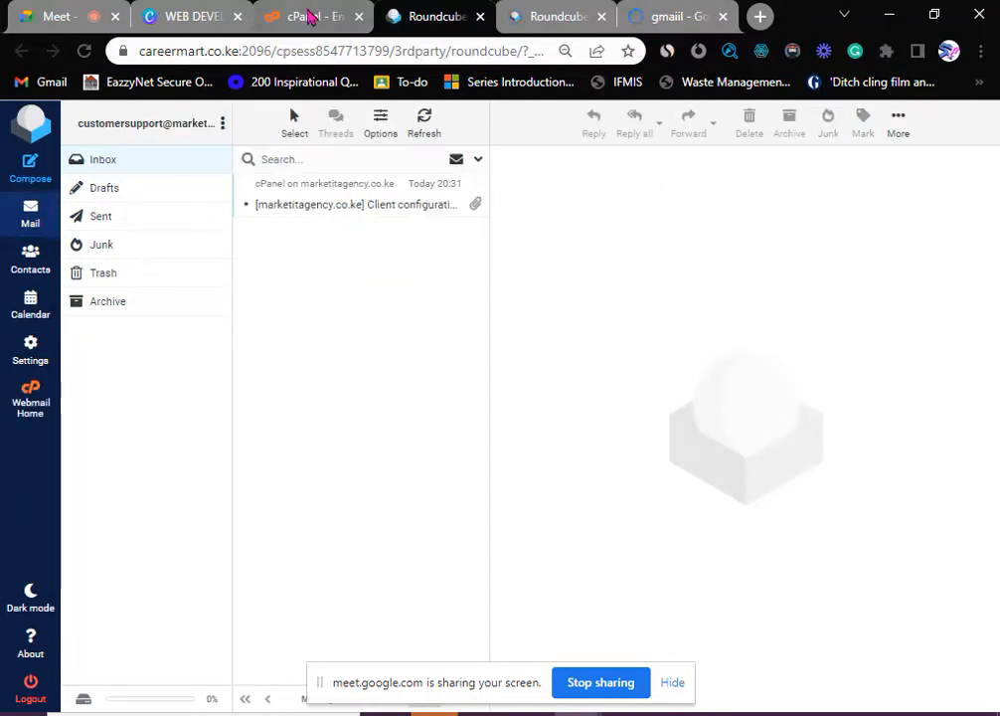
- Open the trainings account's webmail from cPanel and view the 'test' message in its Sent folder
{"action": "left_click", "coordinate": [280, 14]}
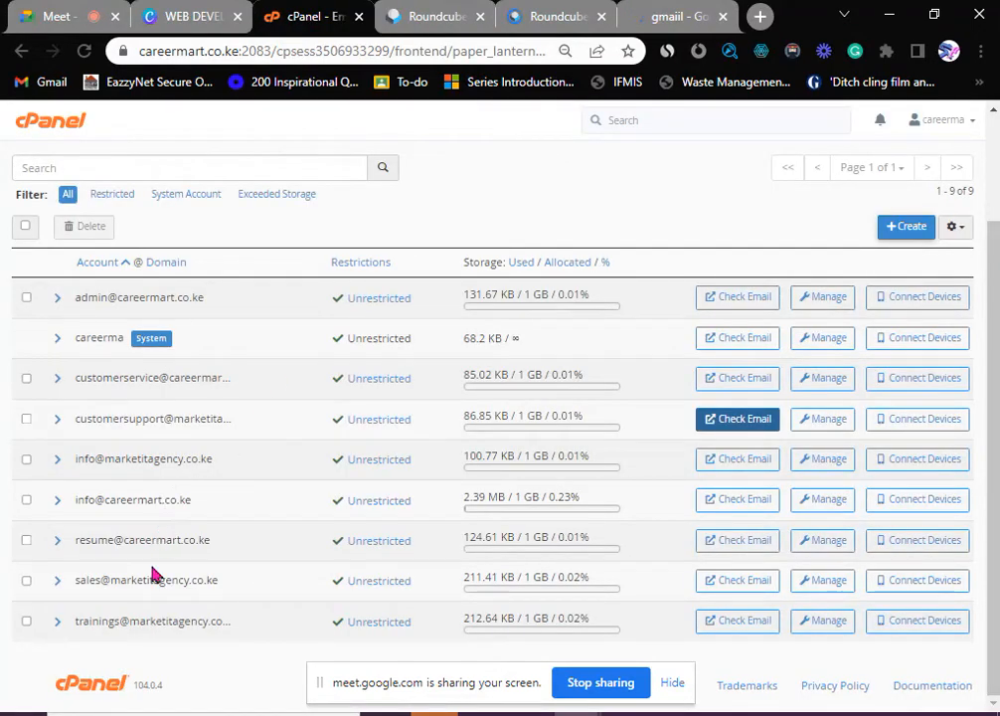
{"action": "left_click", "coordinate": [738, 624]}
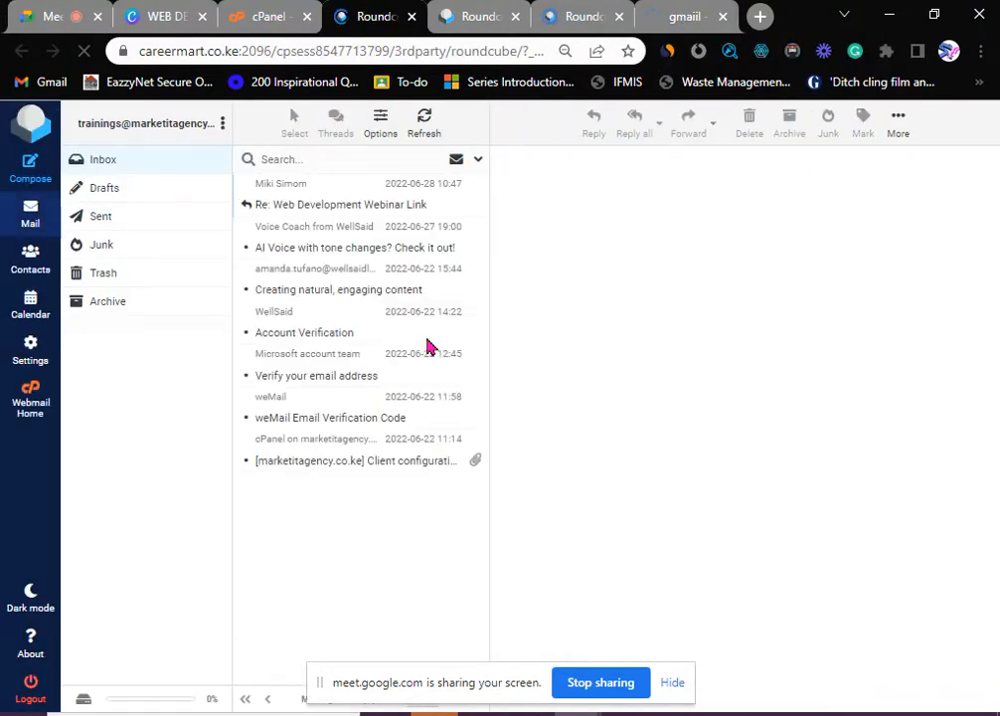
{"action": "left_click", "coordinate": [101, 217]}
{"action": "left_click", "coordinate": [315, 206]}
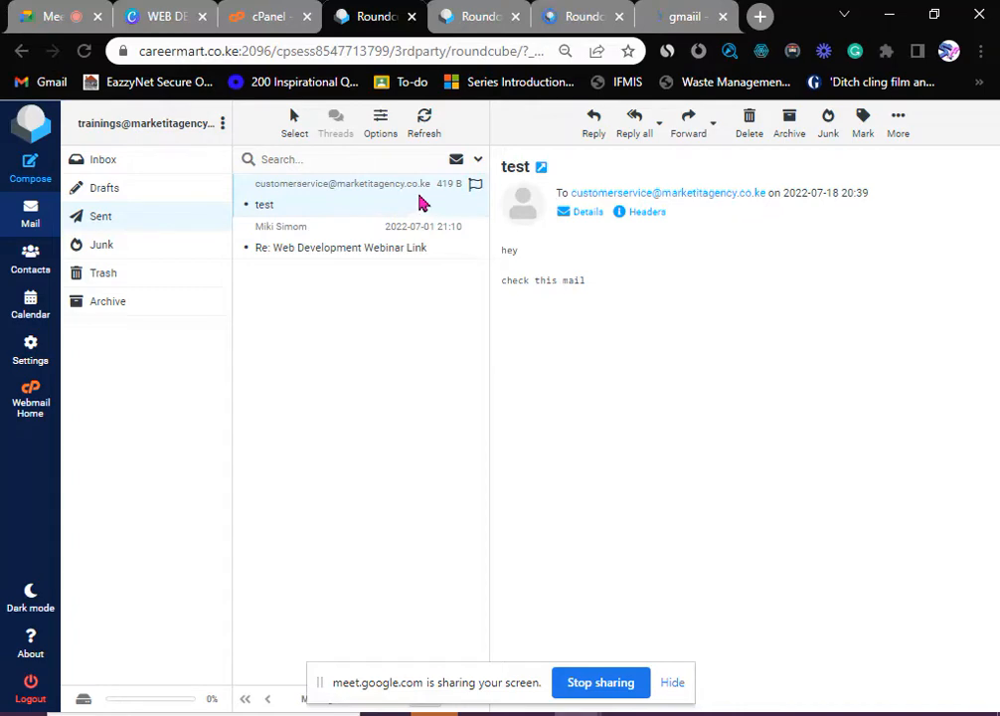
- Look at the message list options without changing them, and glance at the Google results tab
{"action": "left_click", "coordinate": [382, 127]}
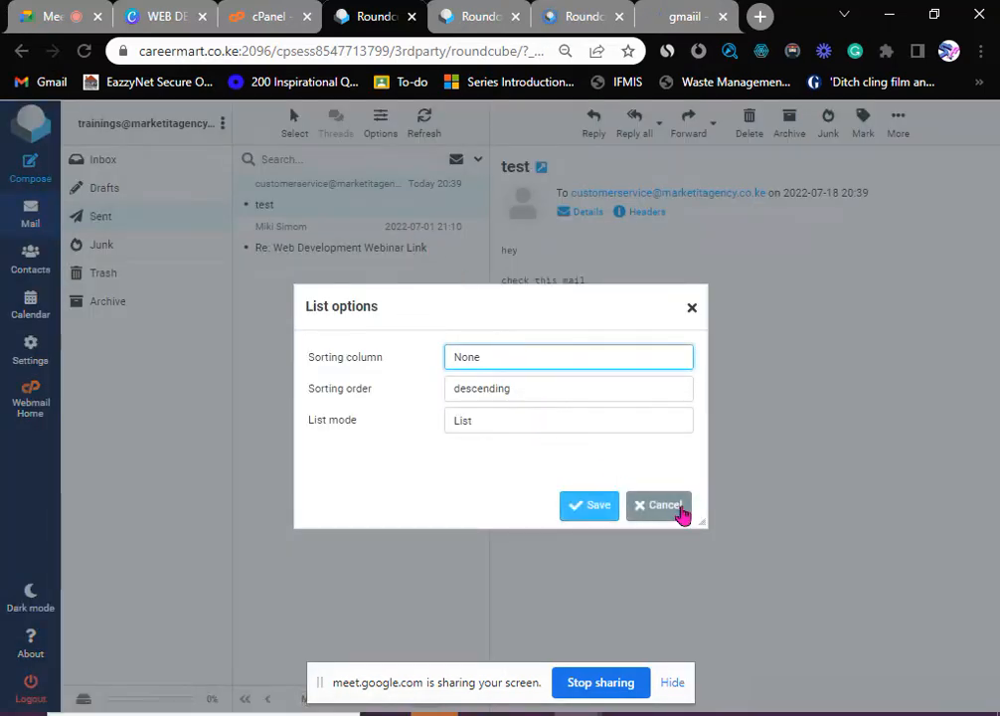
{"action": "left_click", "coordinate": [668, 507]}
{"action": "left_click", "coordinate": [684, 16]}
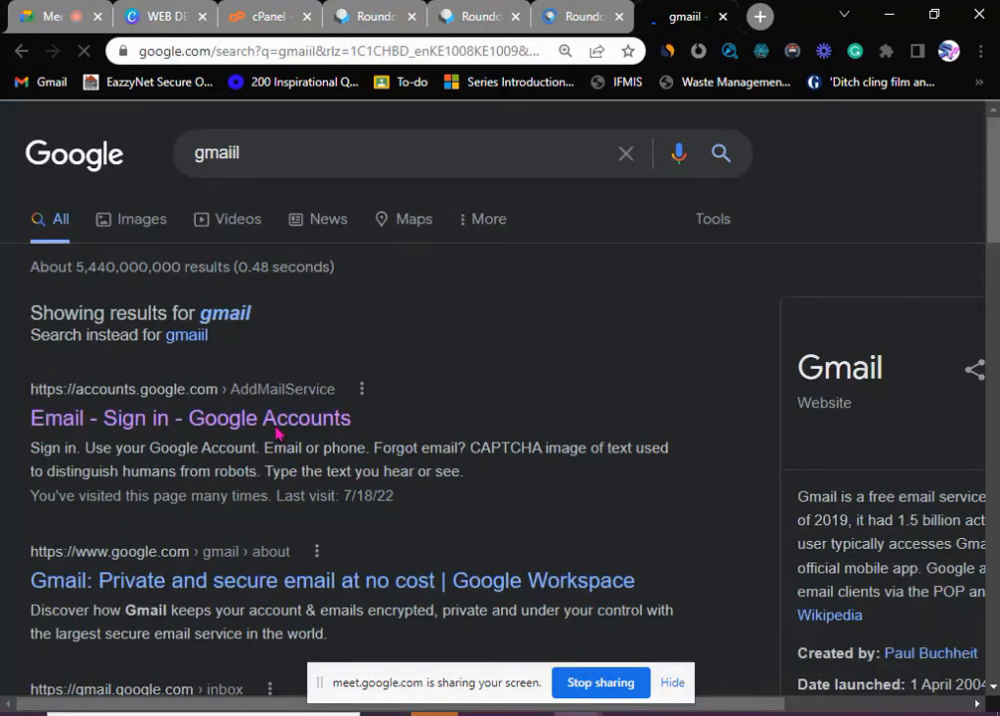
{"action": "left_click", "coordinate": [370, 16]}
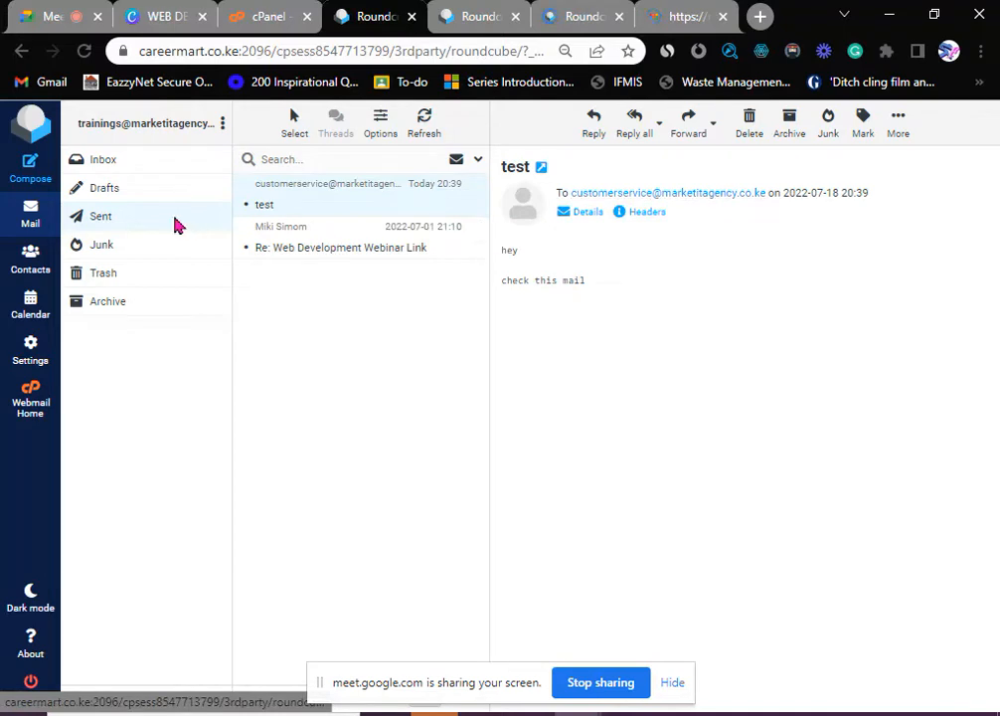
- Compose a new message from trainings with the customer support address entered as the recipient
{"action": "left_click", "coordinate": [28, 202]}
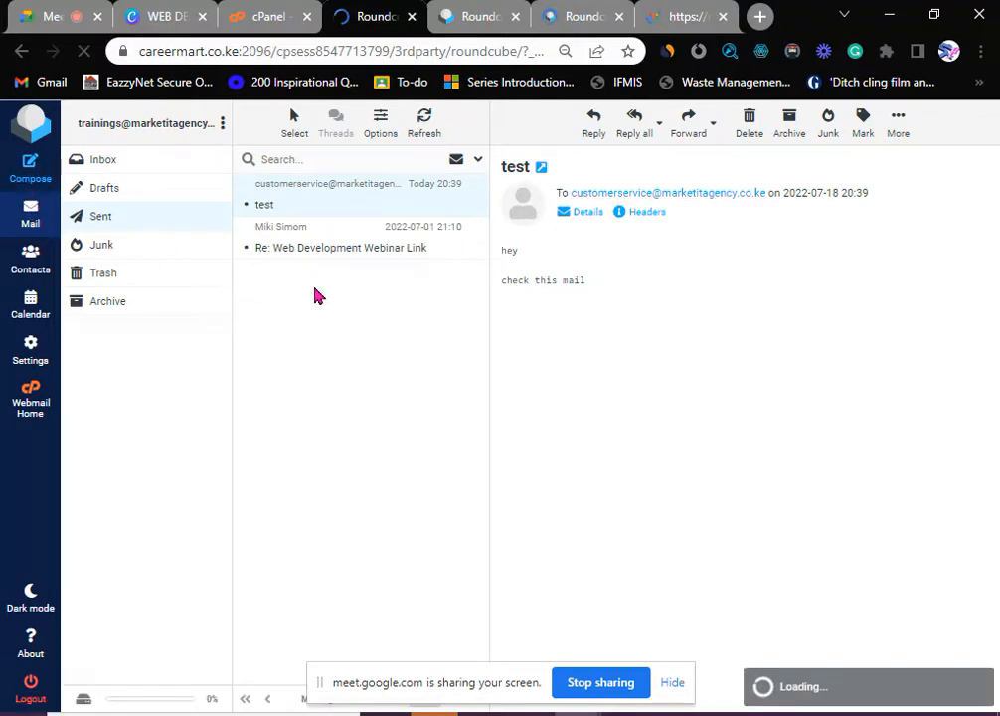
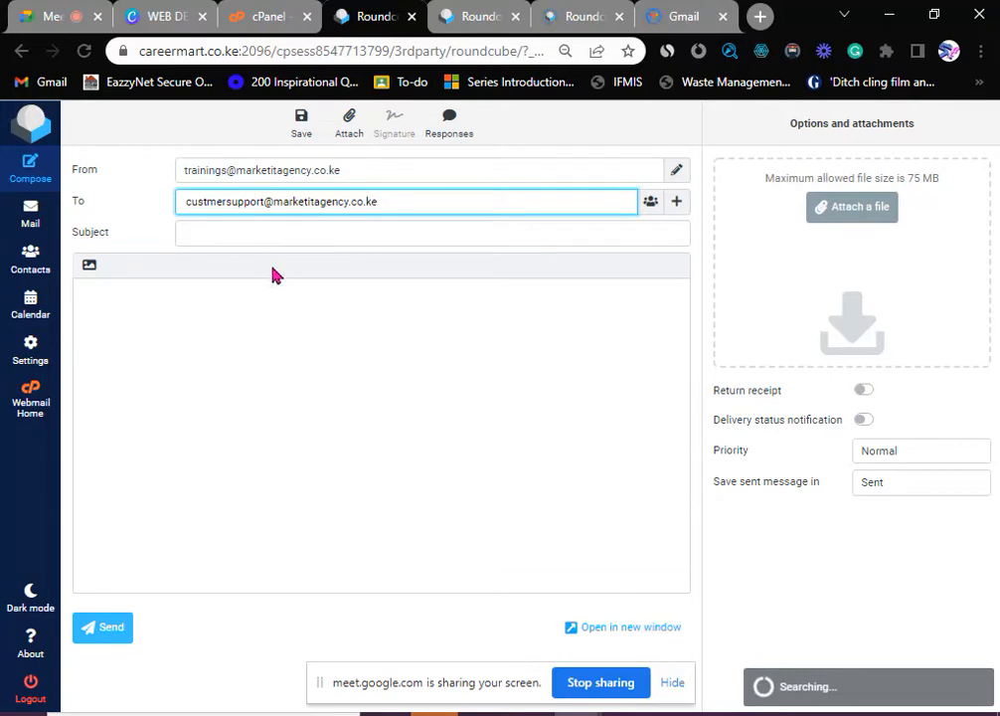
{"action": "left_click", "coordinate": [231, 16]}
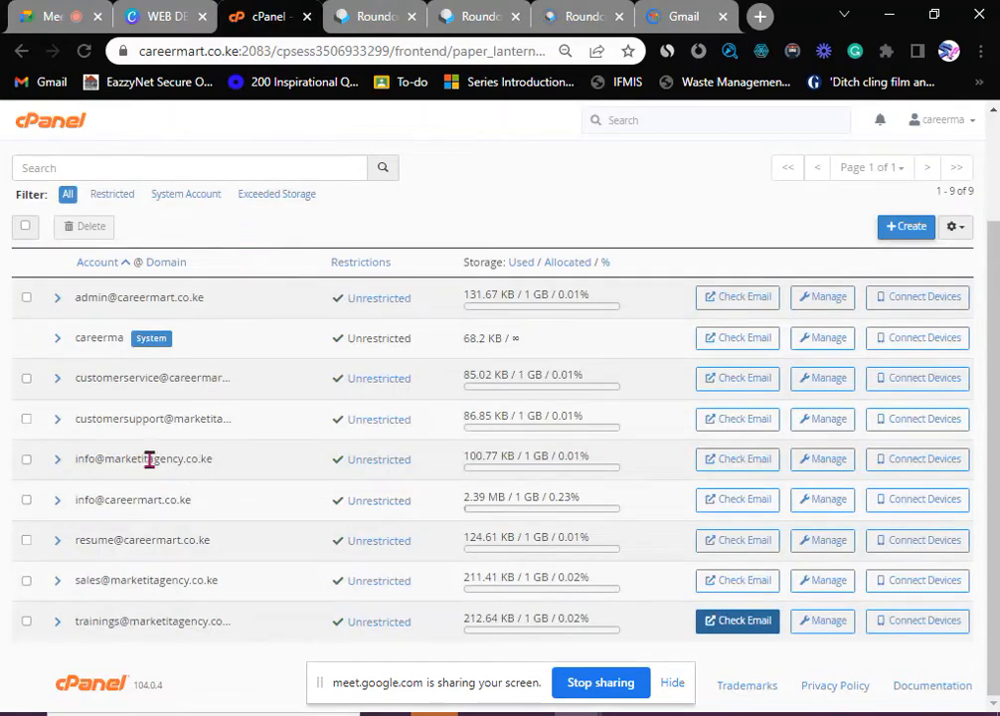
- Copy the customer support account's full address from cPanel's email accounts list
{"action": "left_click_drag", "start_coordinate": [89, 418], "coordinate": [212, 418]}
{"action": "left_click", "coordinate": [172, 418]}
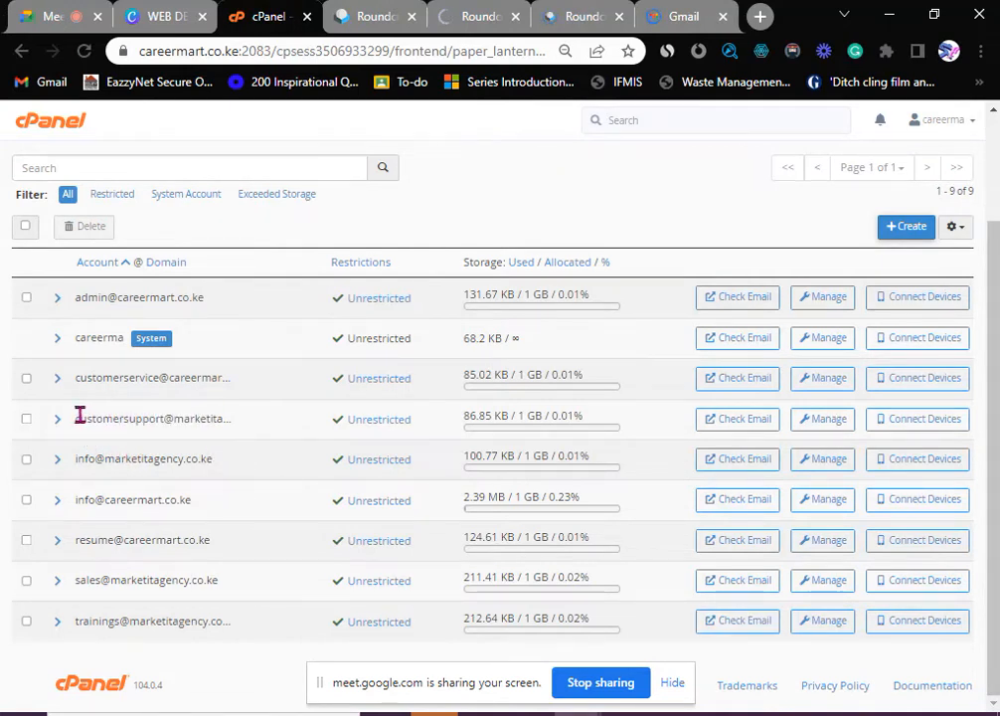
{"action": "left_click_drag", "start_coordinate": [79, 418], "coordinate": [218, 418]}
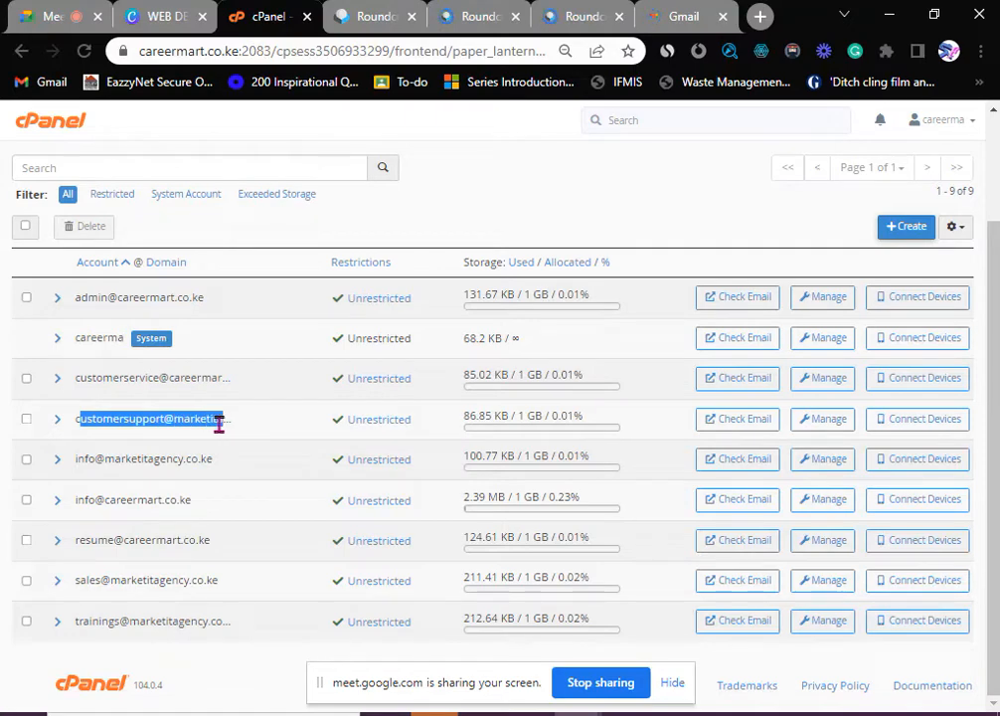
{"action": "left_click", "coordinate": [93, 437]}
{"action": "left_click_drag", "start_coordinate": [79, 419], "coordinate": [224, 419]}
{"action": "right_click", "coordinate": [183, 422]}
{"action": "left_click", "coordinate": [201, 437]}
{"action": "left_click", "coordinate": [348, 16]}
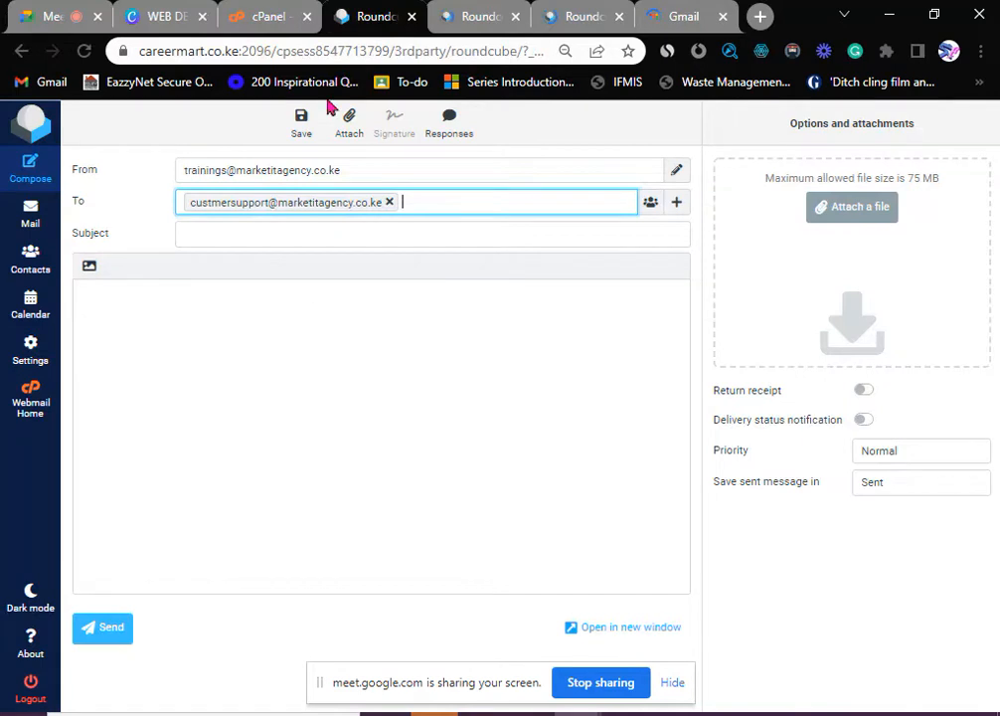
- Replace the misspelled recipient with the pasted customer support address, adding the missing 'ge'
{"action": "left_click", "coordinate": [388, 202]}
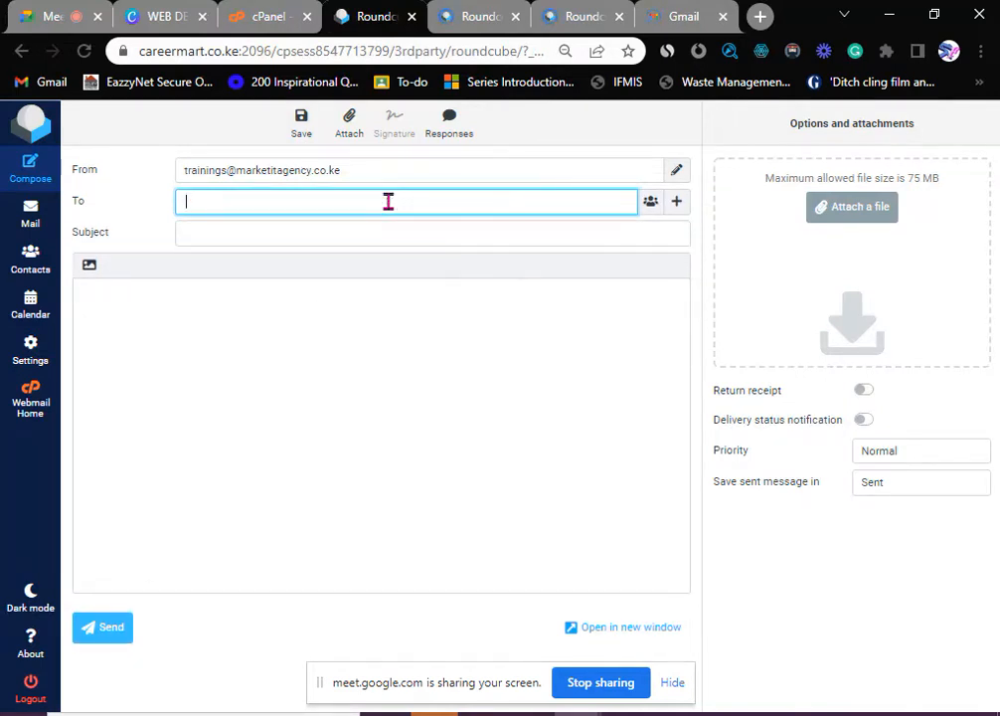
{"action": "key", "text": "ctrl+v"}
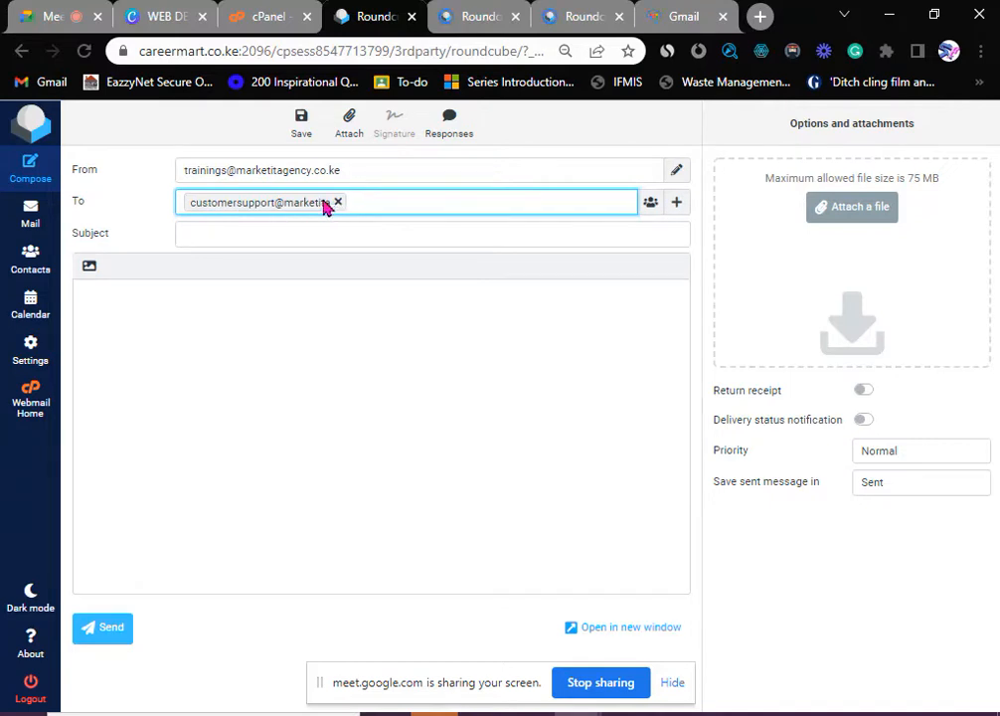
{"action": "double_click", "coordinate": [319, 205]}
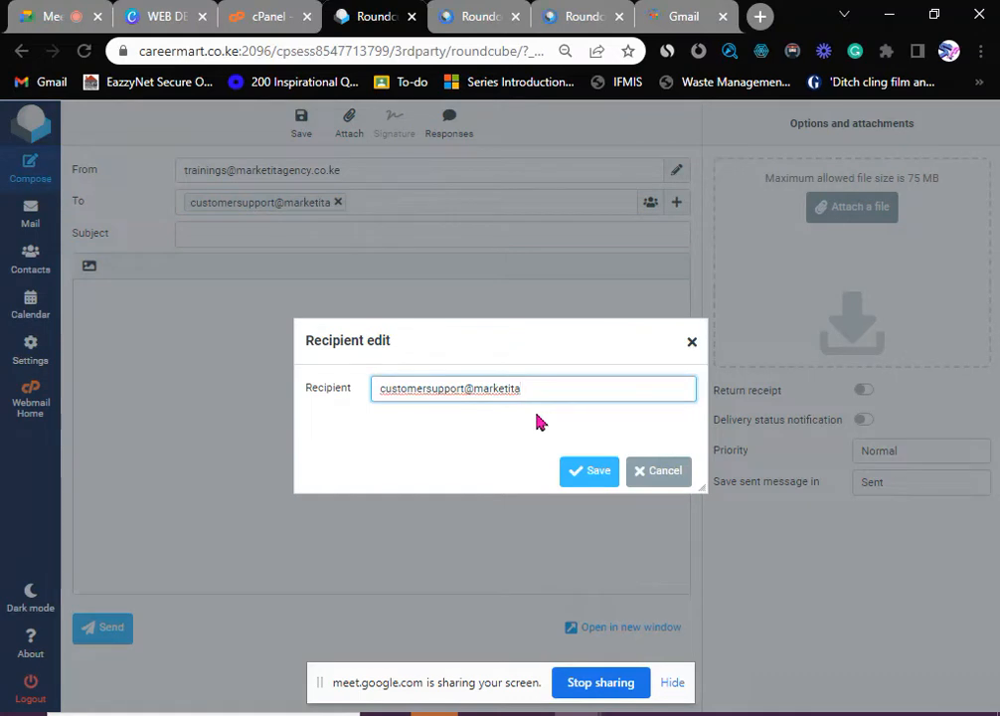
{"action": "type", "text": "gency.co.ke"}
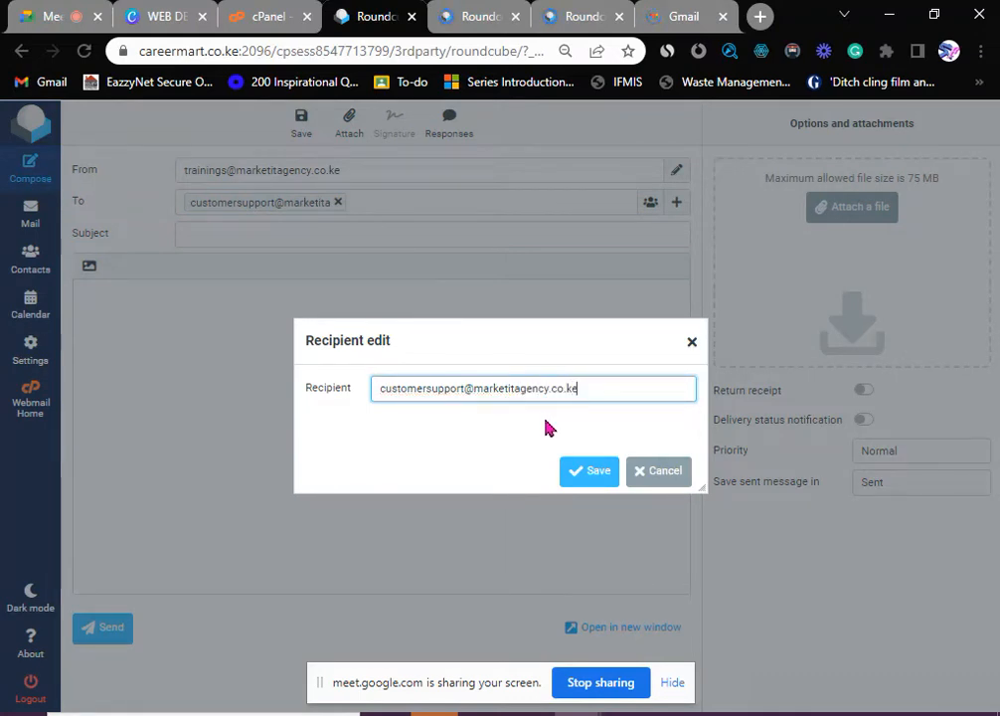
{"action": "left_click", "coordinate": [568, 467]}
- Give the message subject 'test' and a short 'check this mail' body, then send it
{"action": "left_click", "coordinate": [213, 231]}
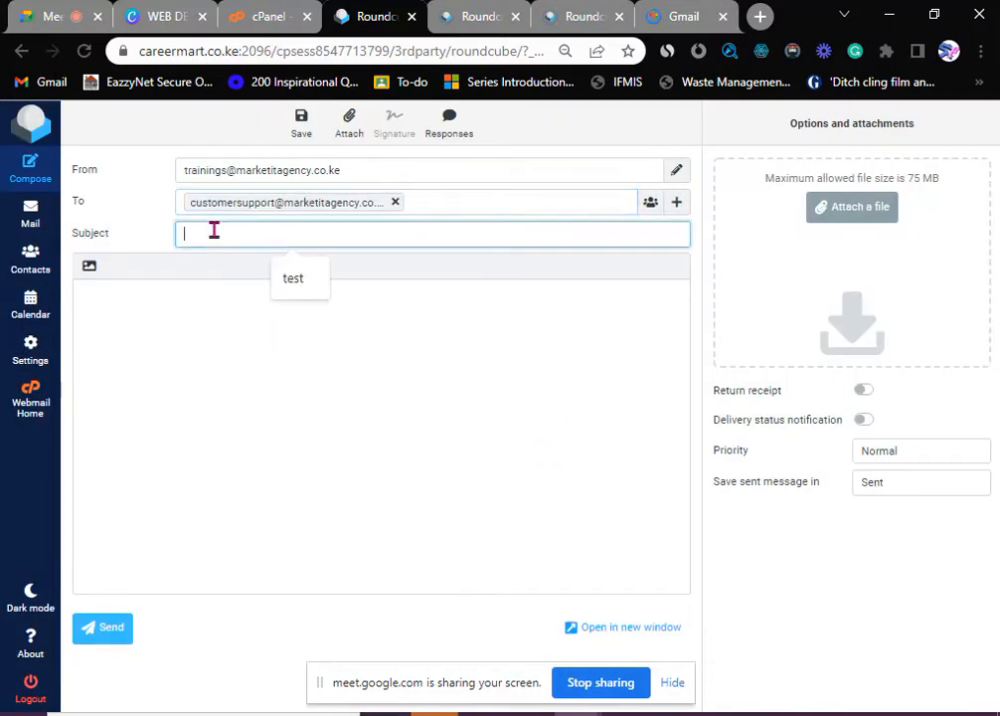
{"action": "left_click", "coordinate": [317, 286]}
{"action": "left_click", "coordinate": [184, 330]}
{"action": "type", "text": "ch"}
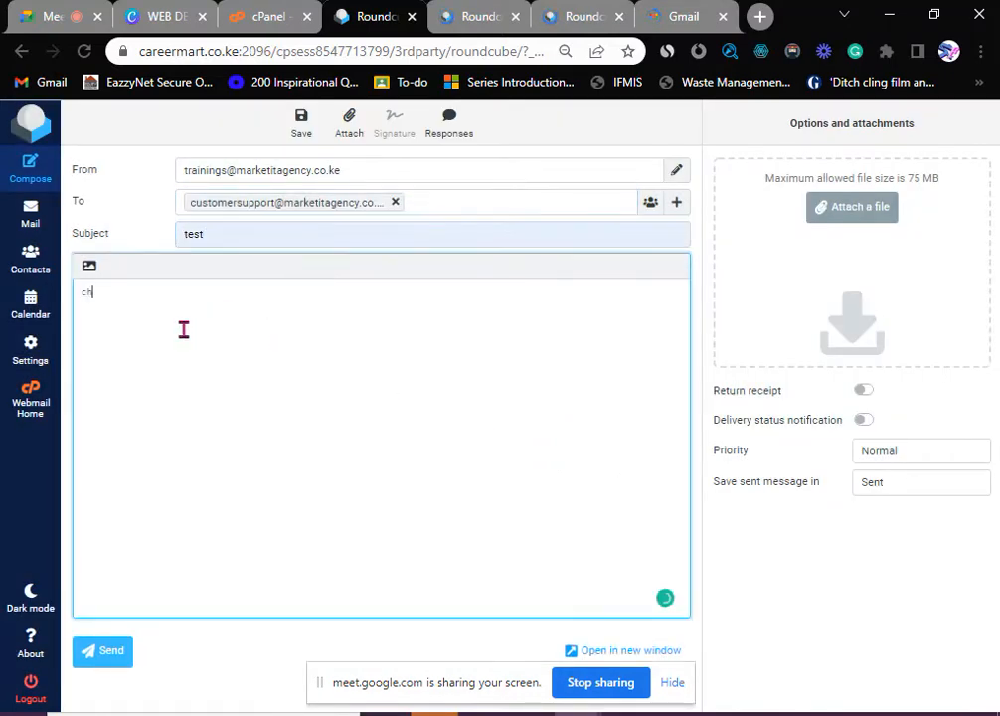
{"action": "type", "text": "eck this mail"}
{"action": "key", "text": "Return"}
{"action": "type", "text": "regards"}
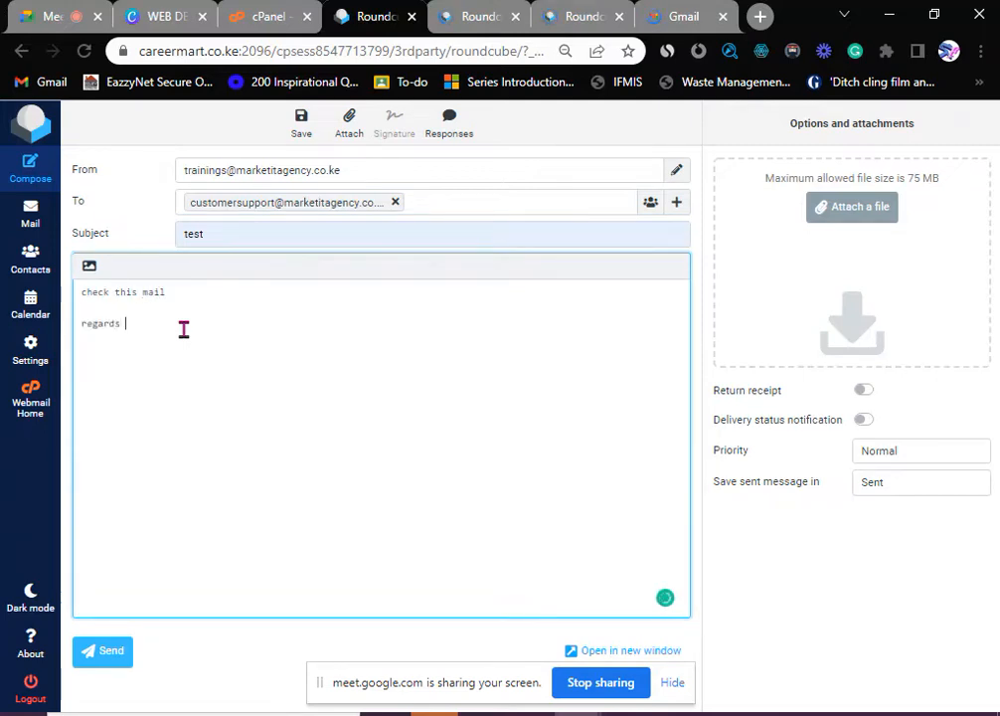
{"action": "left_click", "coordinate": [122, 653]}
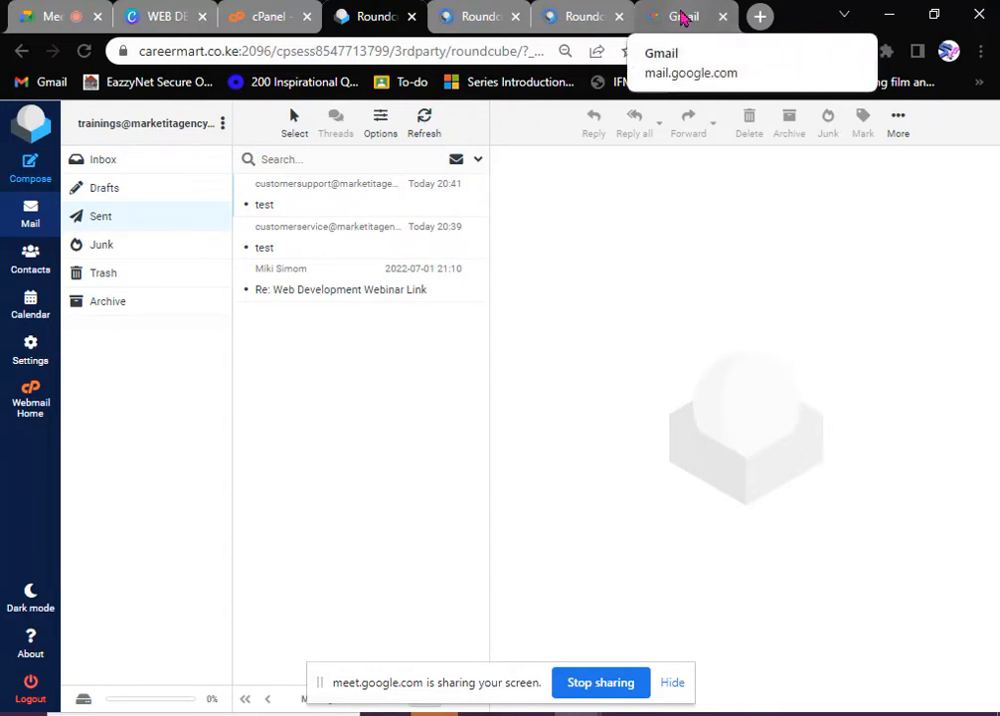
- Close the extra webmail tab, open customer support webmail, and close the sending account's mailbox tab
{"action": "left_click", "coordinate": [682, 18]}
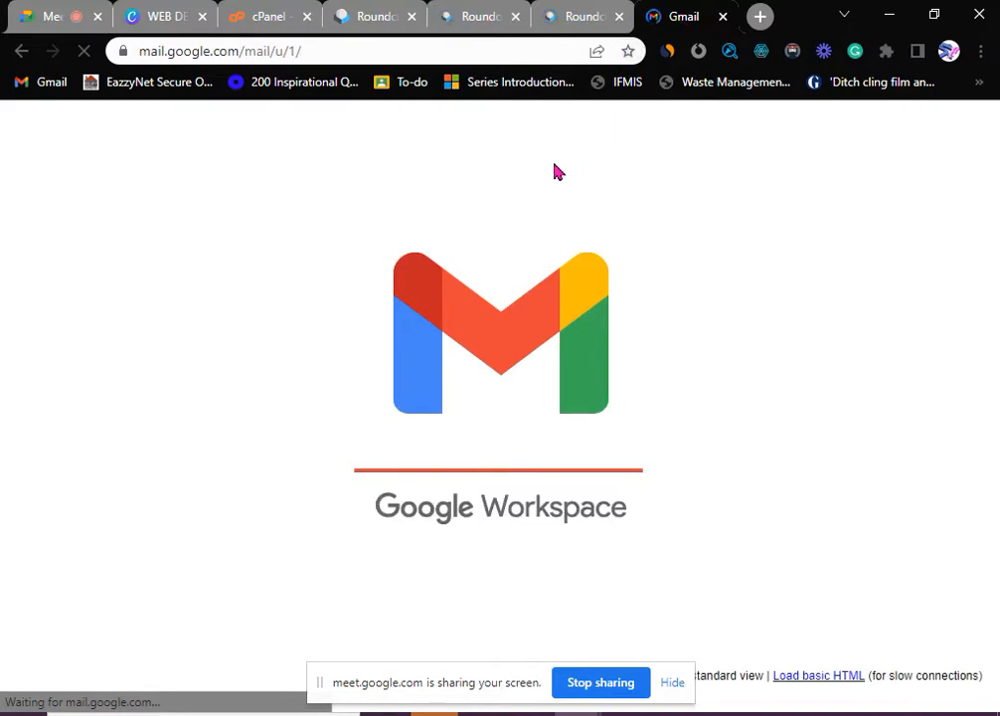
{"action": "left_click", "coordinate": [493, 20]}
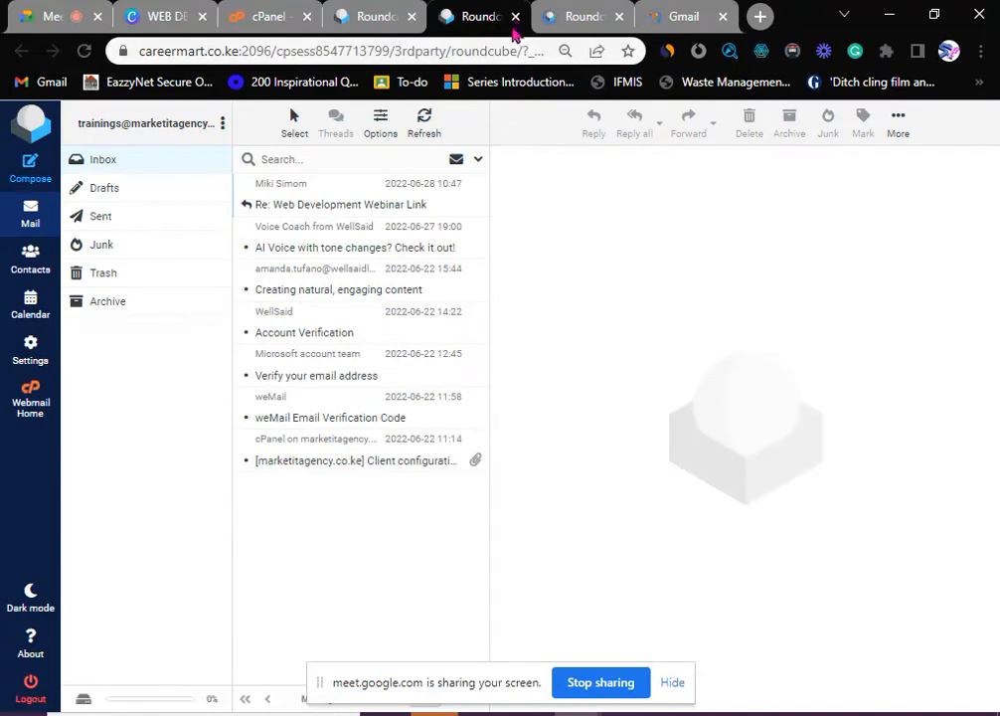
{"action": "left_click", "coordinate": [515, 17]}
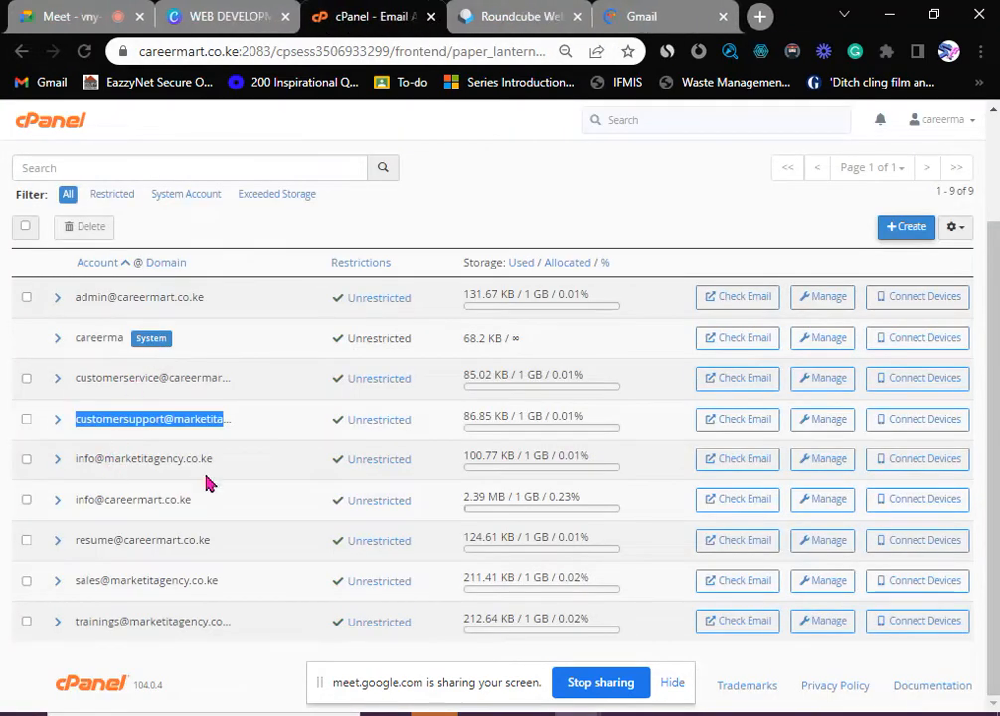
{"action": "left_click", "coordinate": [729, 423]}
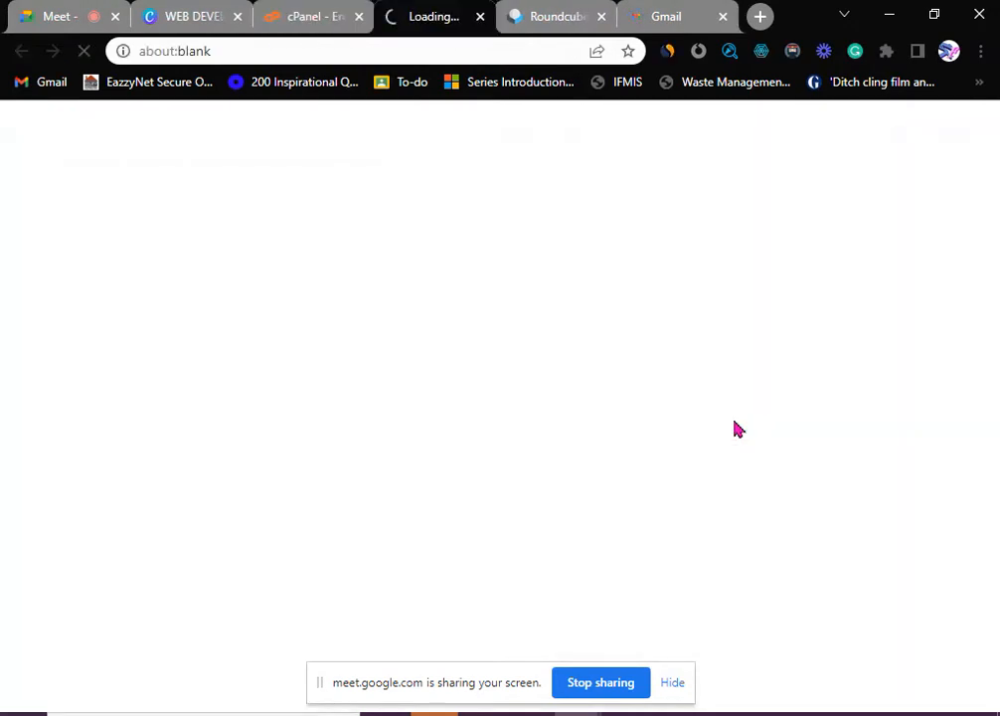
{"action": "left_click", "coordinate": [562, 18]}
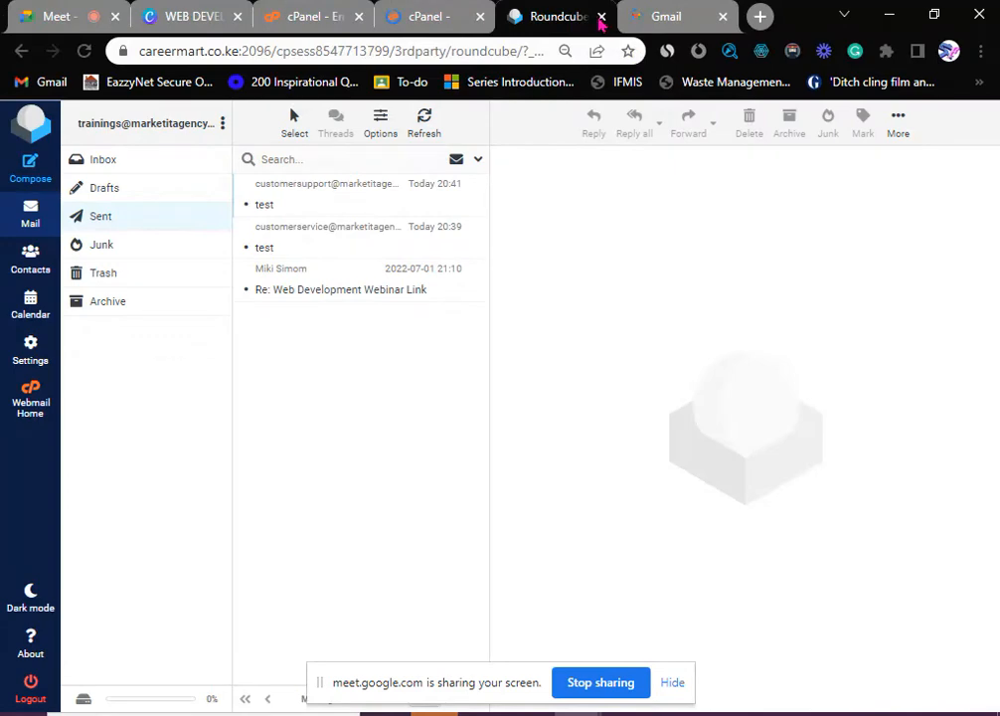
{"action": "left_click", "coordinate": [600, 17]}
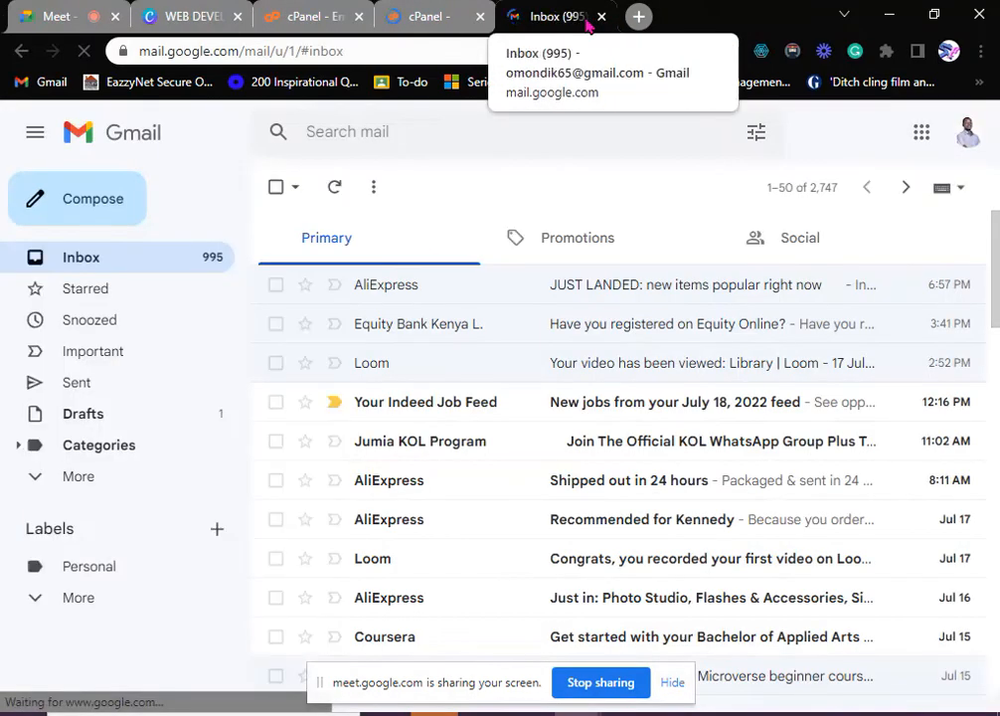
- Switch Gmail to the other Google account in a new tab, close the old inbox, and return to support webmail
{"action": "scroll", "coordinate": [530, 418], "scroll_direction": "down", "scroll_amount": 5}
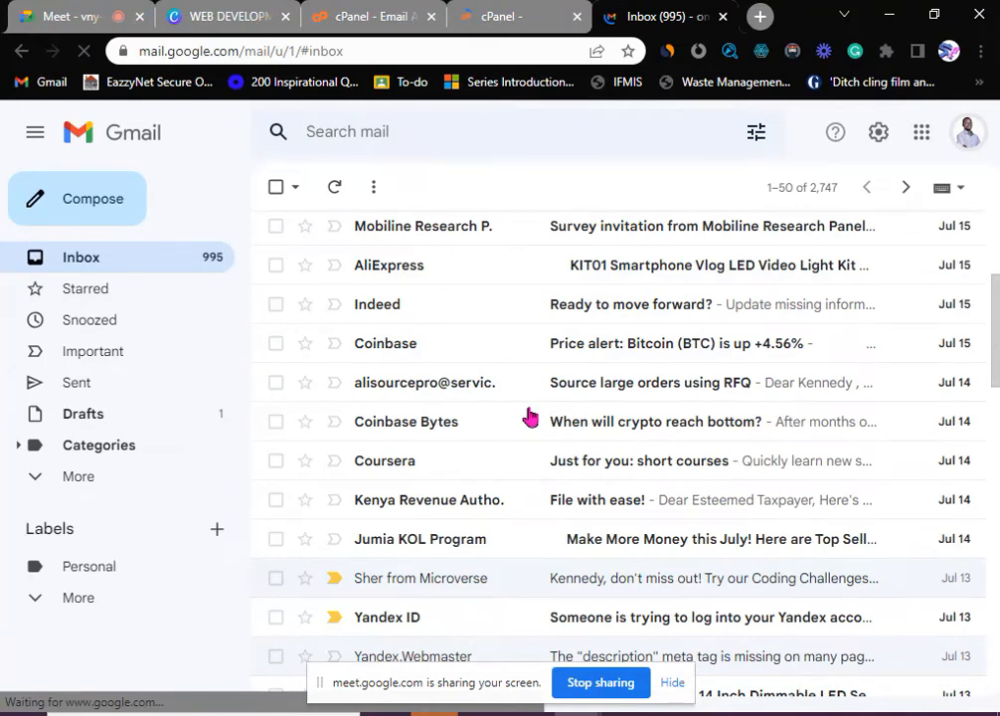
{"action": "left_click", "coordinate": [967, 132]}
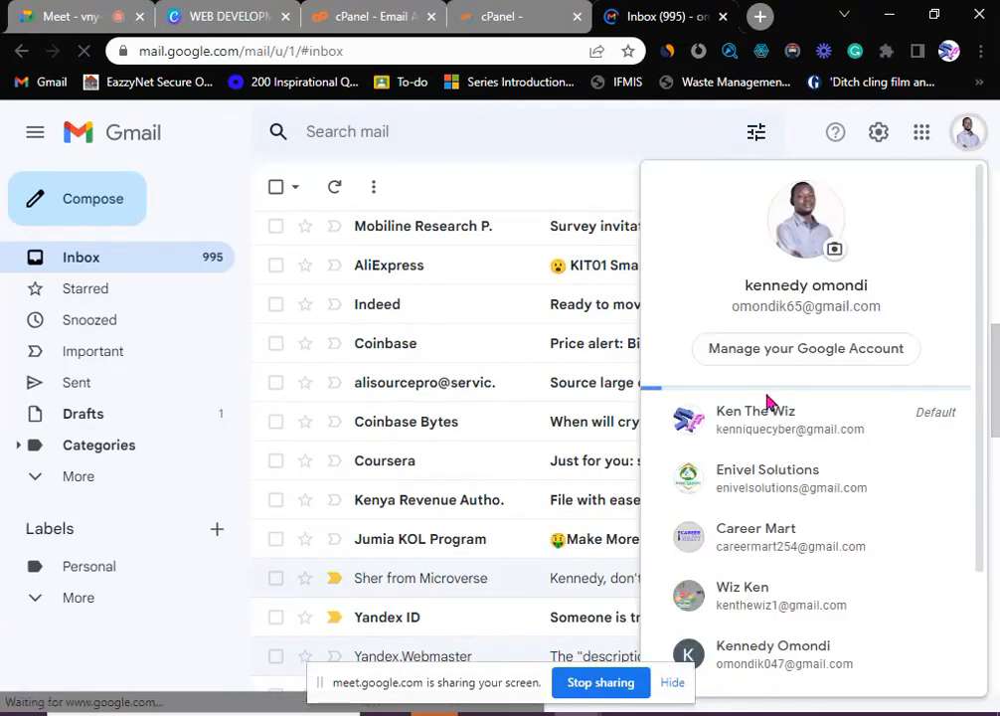
{"action": "scroll", "coordinate": [753, 497], "scroll_direction": "down", "scroll_amount": 3}
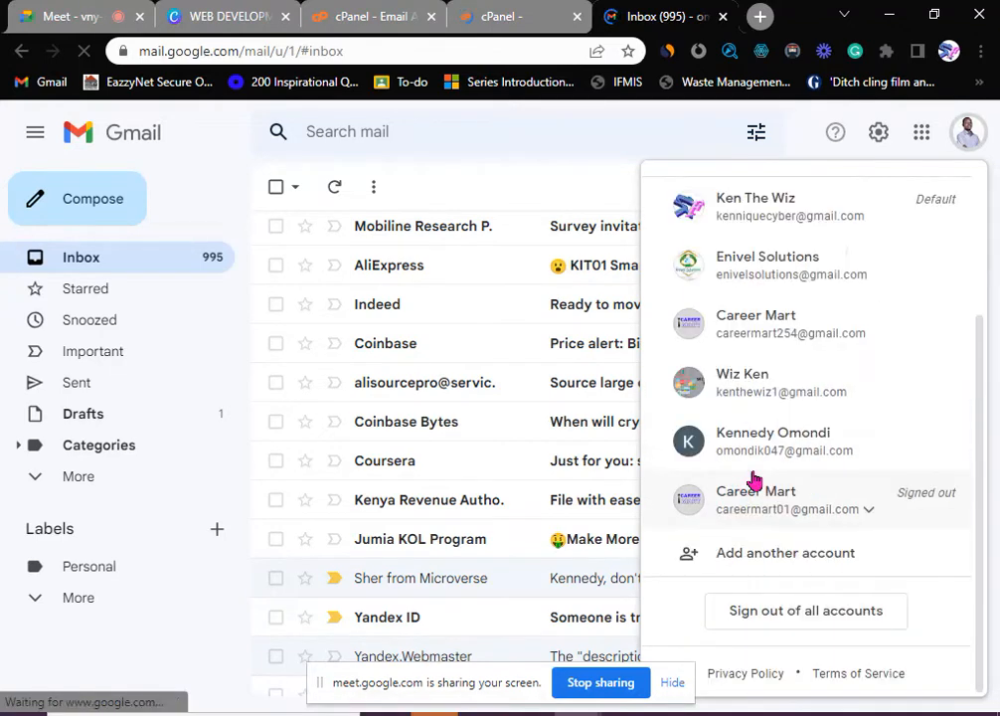
{"action": "left_click", "coordinate": [752, 477]}
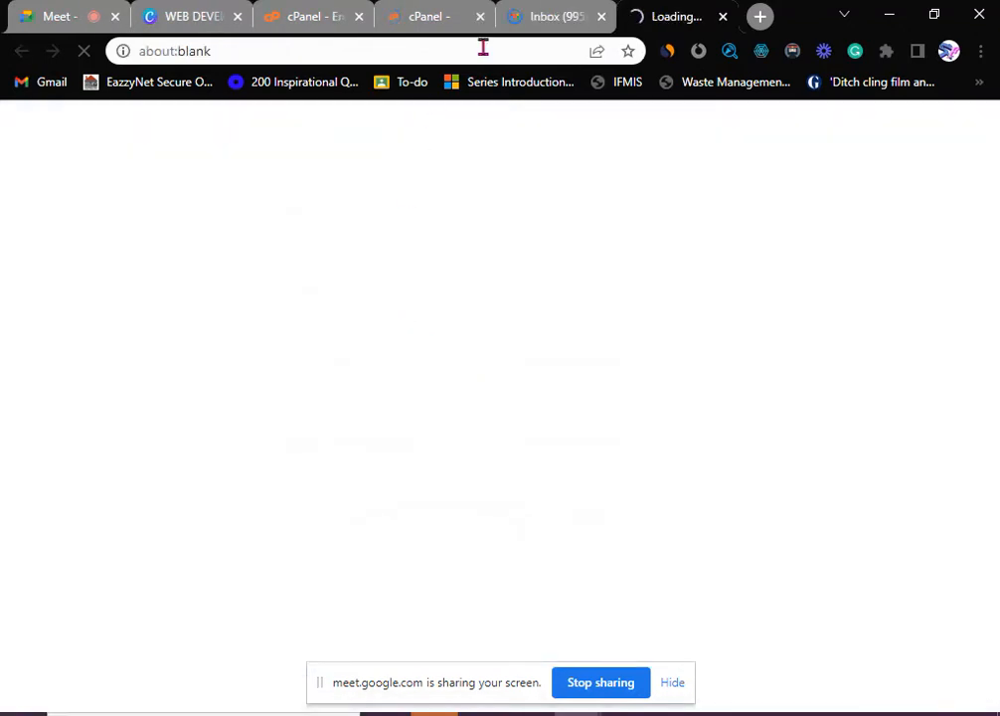
{"action": "left_click", "coordinate": [551, 28]}
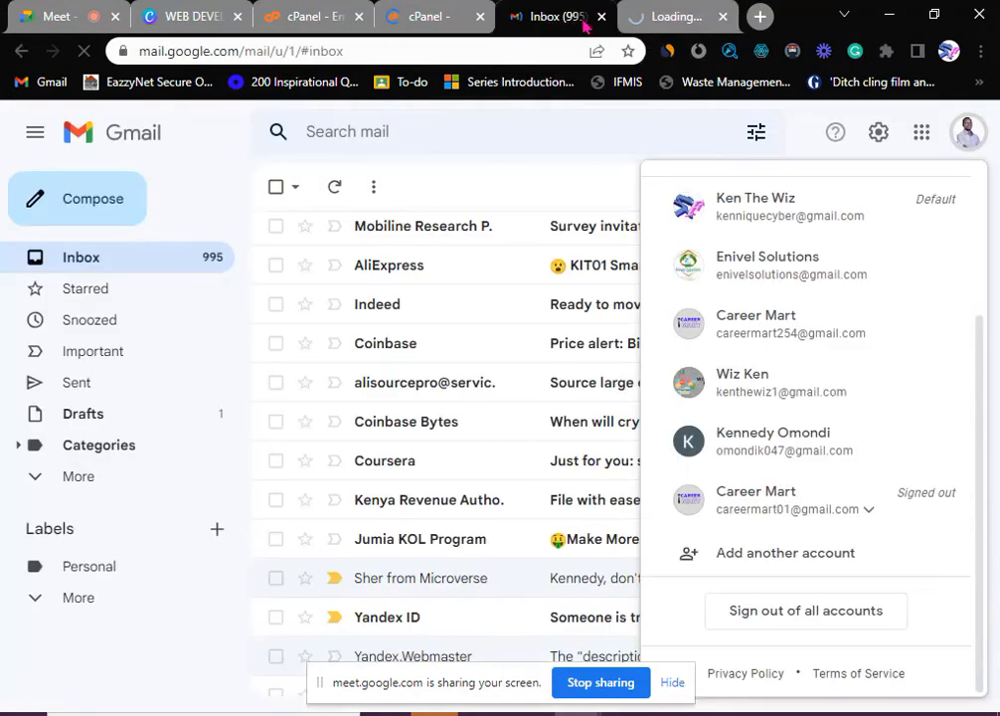
{"action": "left_click", "coordinate": [600, 16]}
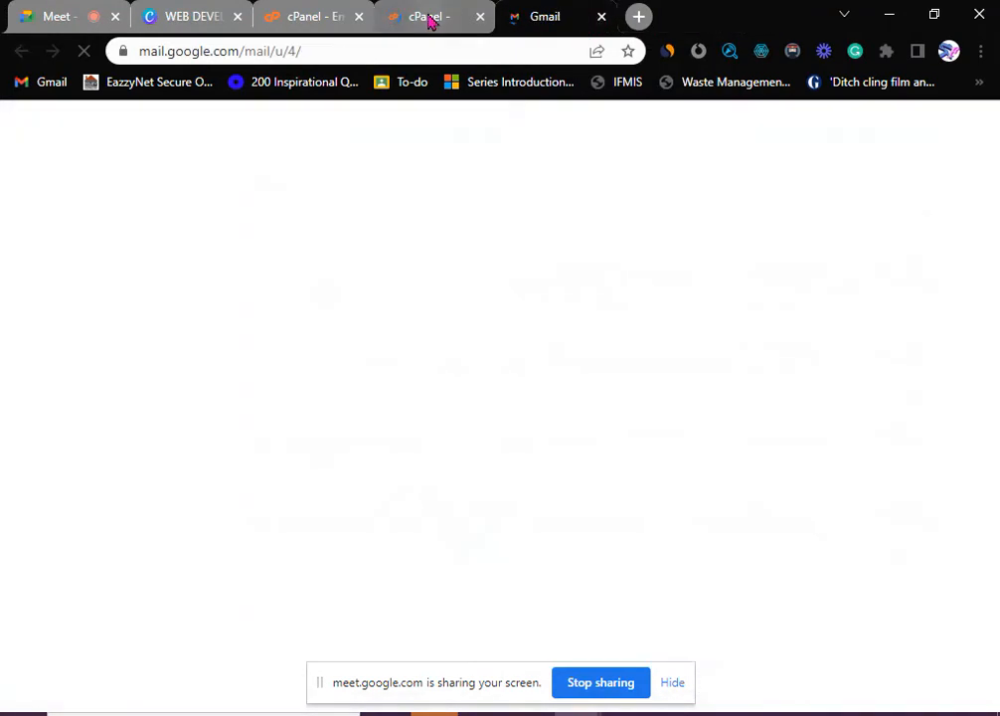
{"action": "left_click", "coordinate": [429, 18]}
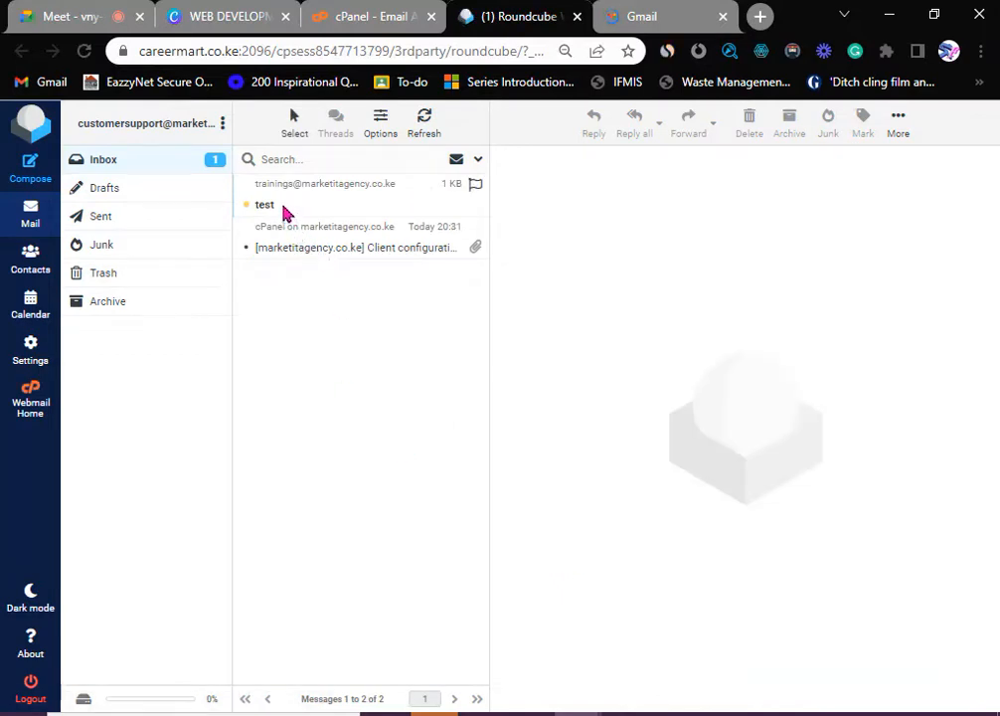
- Read the 'test' message from trainings in the support inbox, then switch to the other Gmail inbox
{"action": "left_click", "coordinate": [303, 203]}
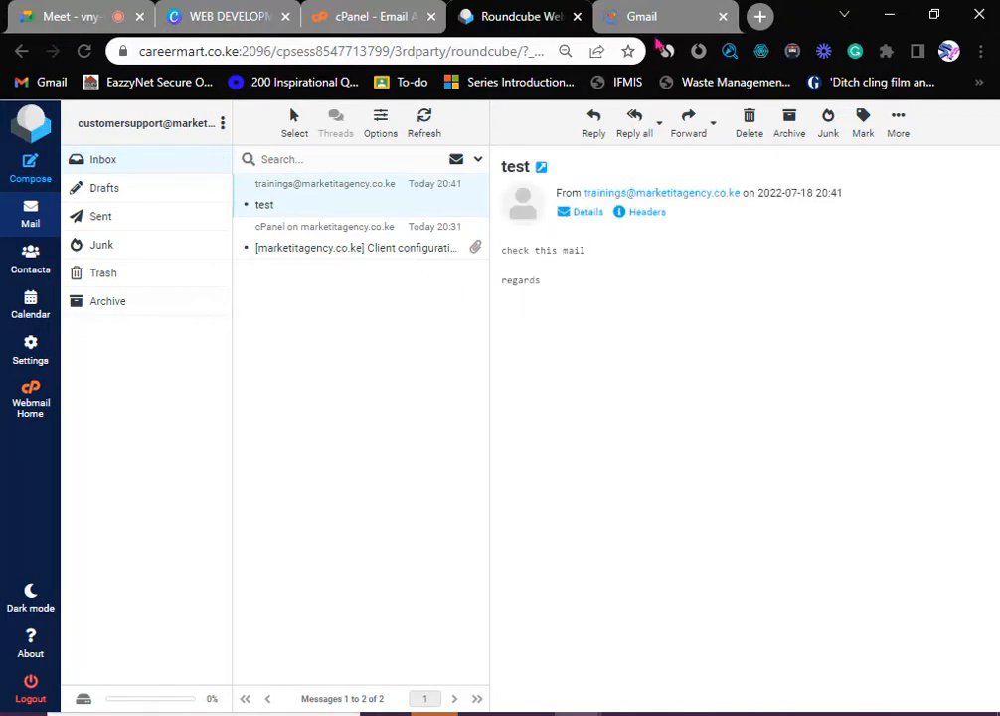
{"action": "left_click", "coordinate": [657, 17]}
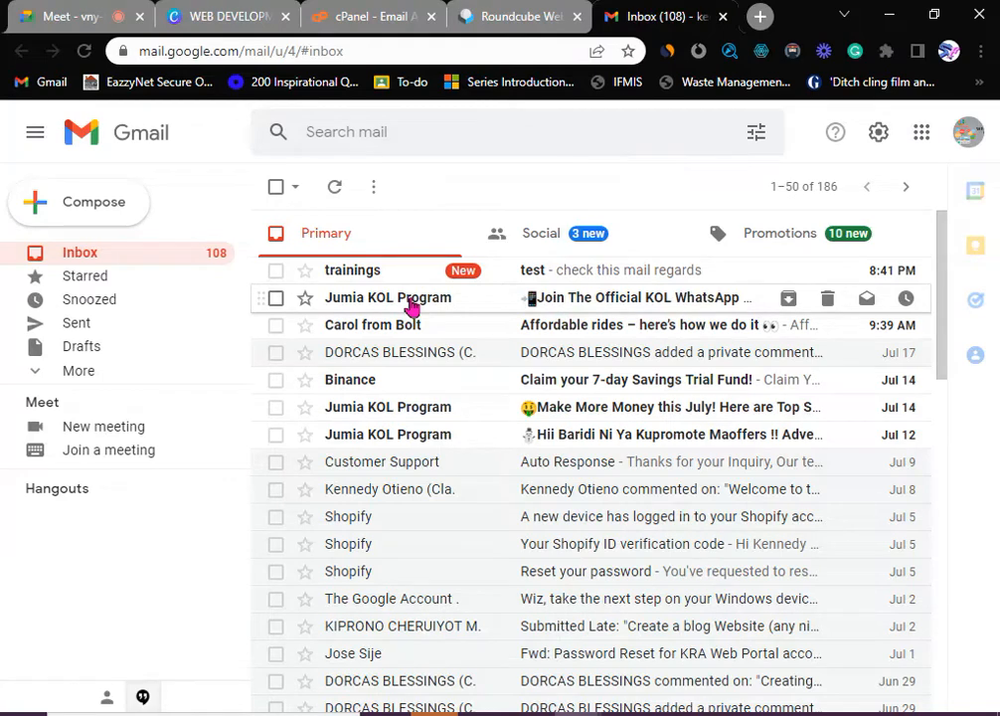
- Open the forwarded 'test' message in Gmail and compare it with the Roundcube copy
{"action": "left_click", "coordinate": [542, 281]}
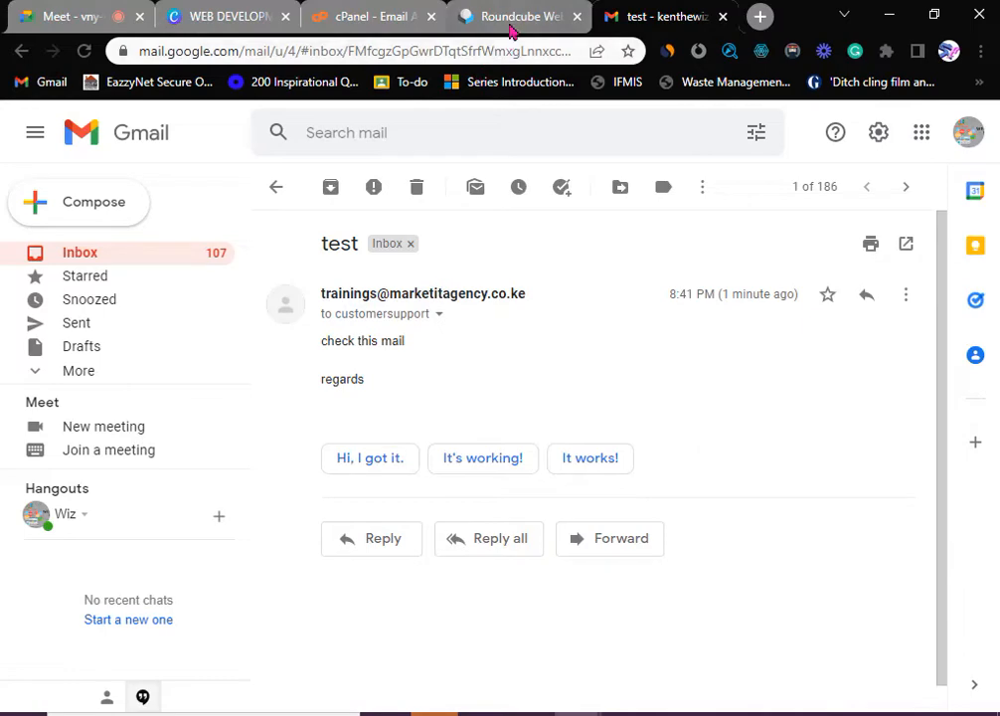
{"action": "left_click", "coordinate": [513, 28]}
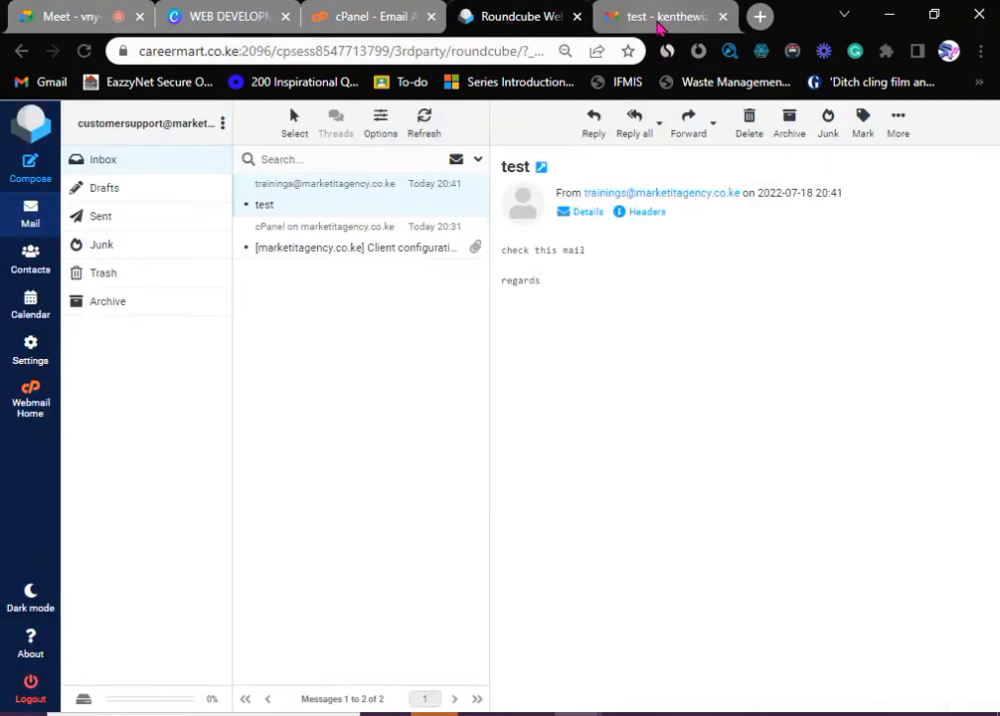
{"action": "left_click", "coordinate": [659, 20]}
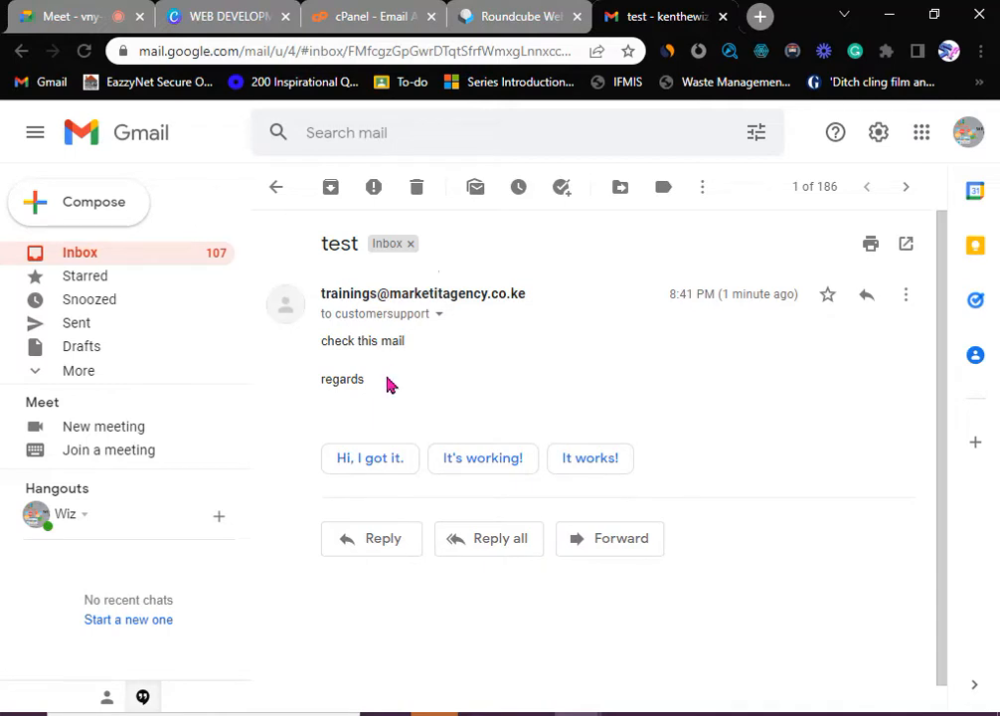
- Move the 'test' message from the customer support inbox to Trash and return to cPanel's accounts list
{"action": "left_click", "coordinate": [507, 20]}
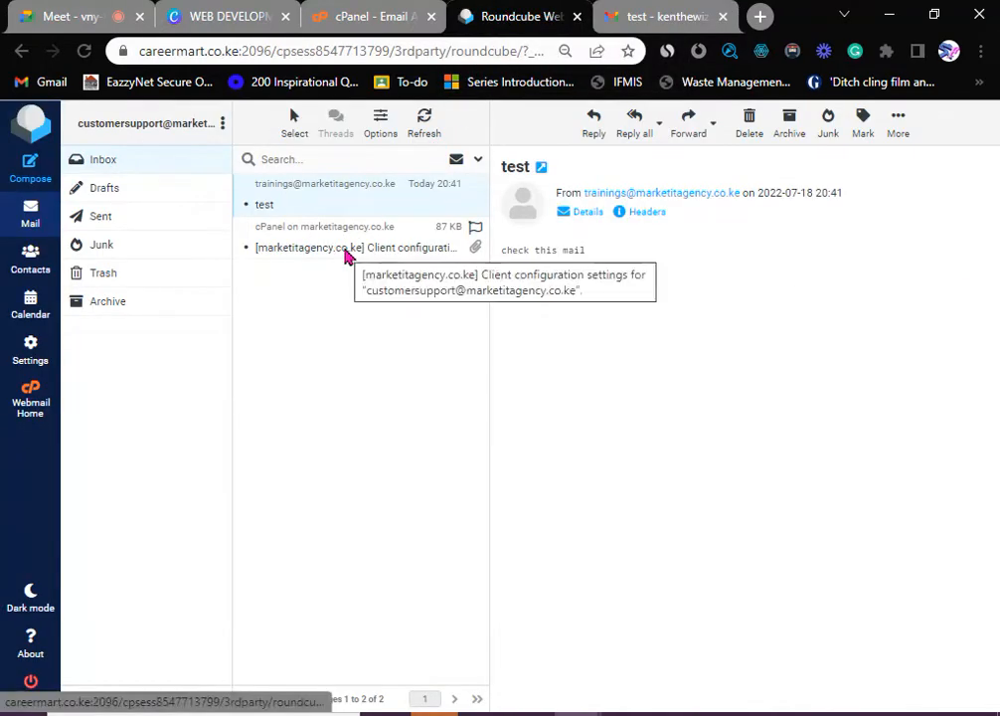
{"action": "left_click", "coordinate": [752, 125]}
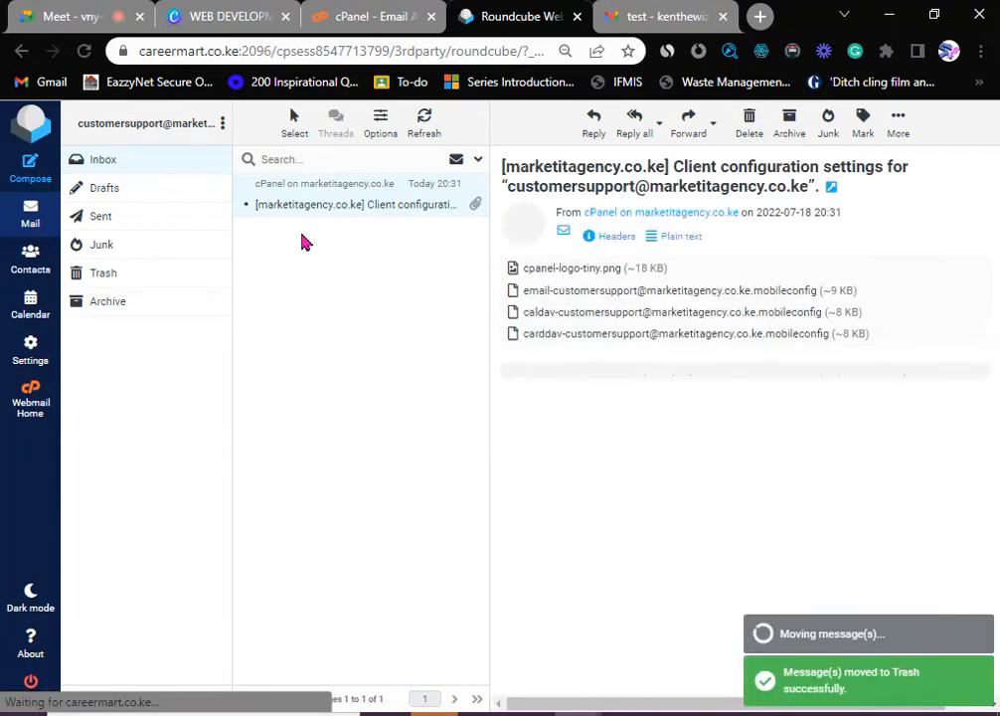
{"action": "left_click", "coordinate": [333, 16]}
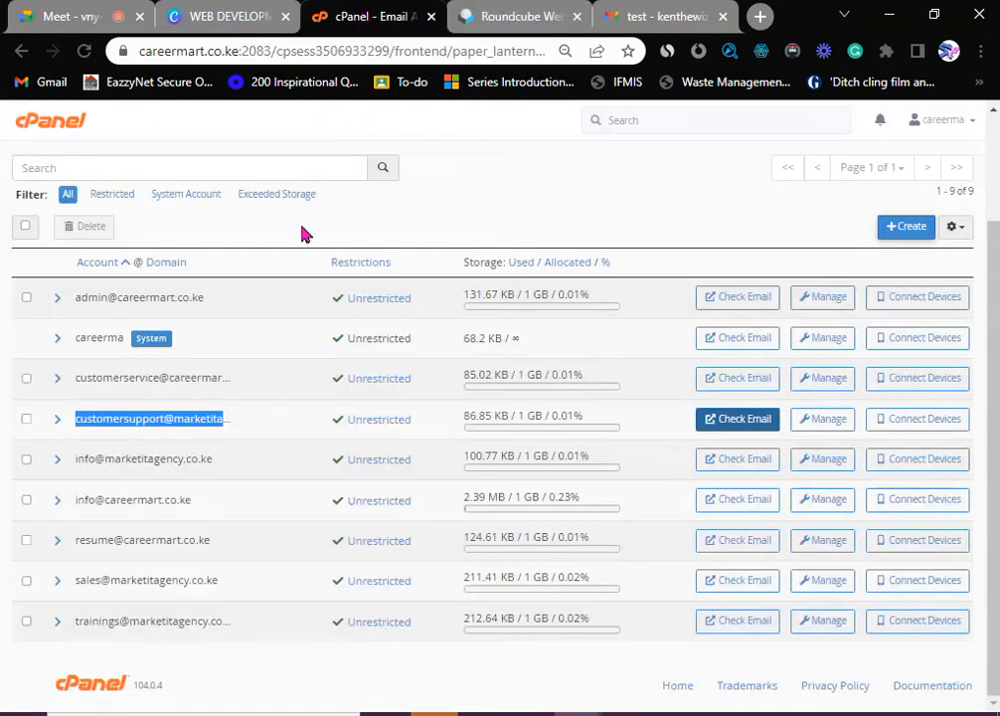
- Go to cPanel home and open Autoresponders, listing the 'Do not Reply' and 'Auto Response' entries
{"action": "left_click", "coordinate": [59, 129]}
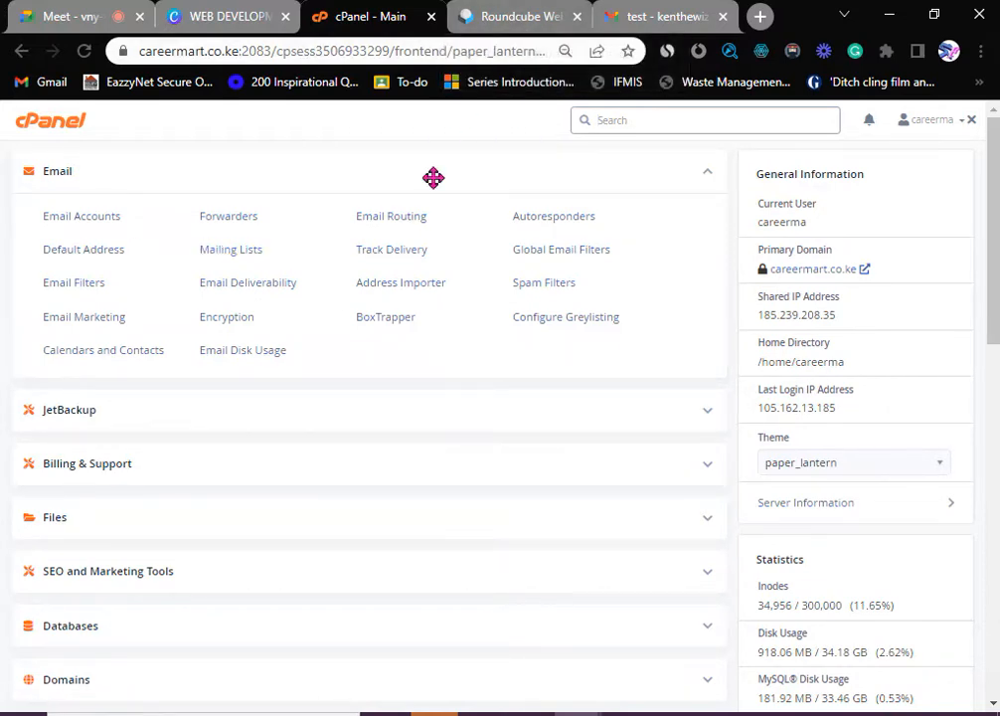
{"action": "left_click", "coordinate": [564, 227]}
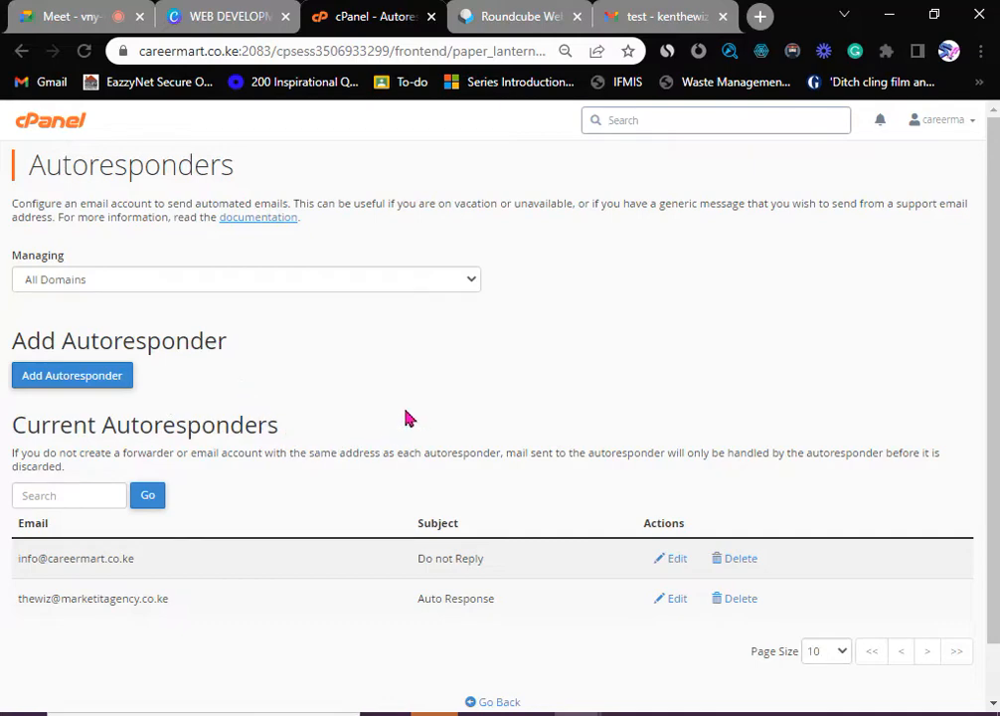
{"action": "scroll", "coordinate": [410, 410], "scroll_direction": "down", "scroll_amount": 1}
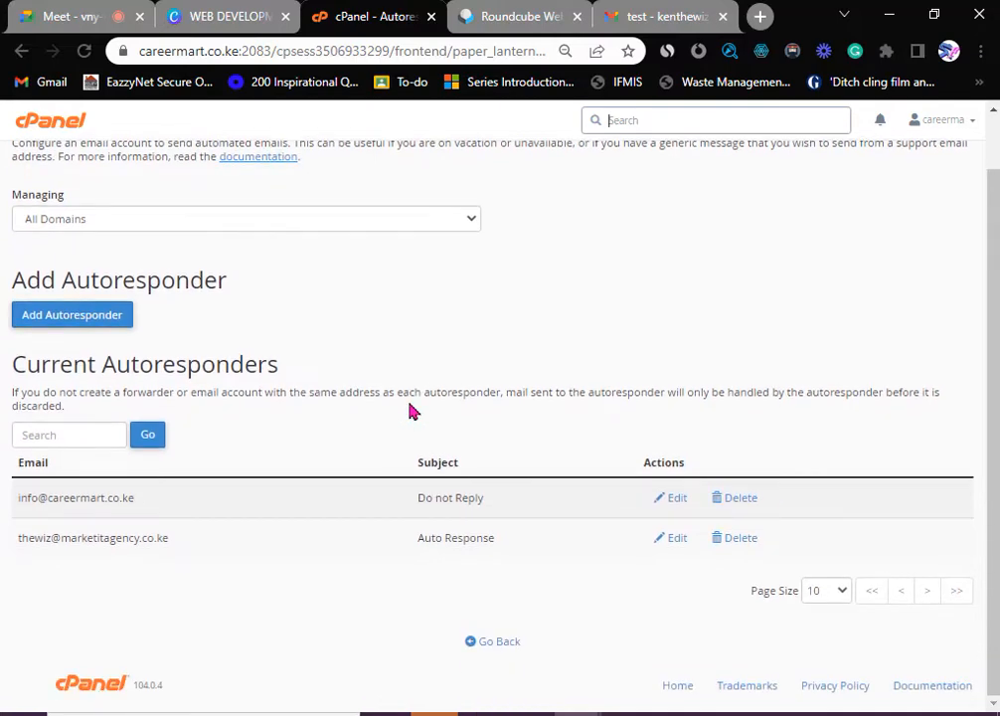
{"action": "scroll", "coordinate": [409, 411], "scroll_direction": "up", "scroll_amount": 1}
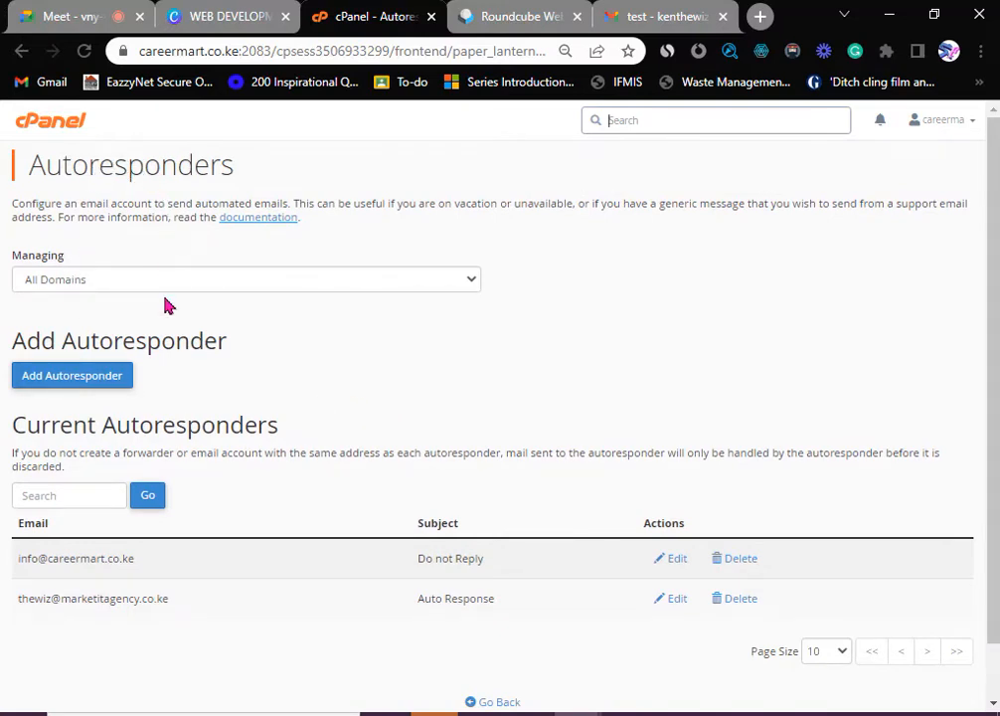
- Start a new autoresponder and set the interval between responses to 0 hours
{"action": "left_click", "coordinate": [72, 383]}
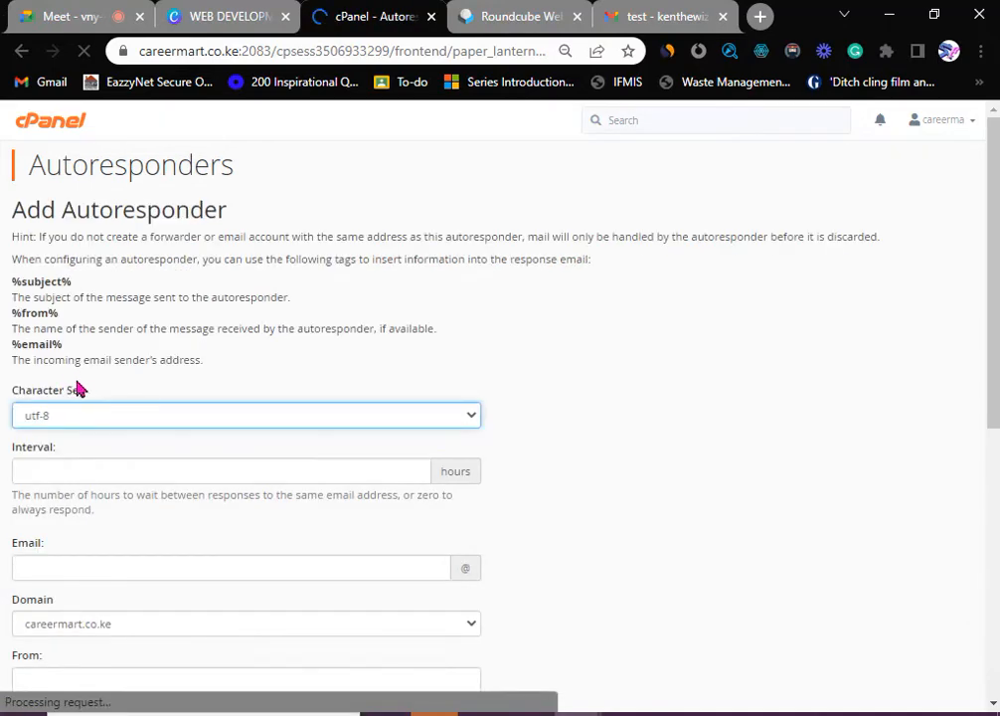
{"action": "scroll", "coordinate": [188, 418], "scroll_direction": "down", "scroll_amount": 2}
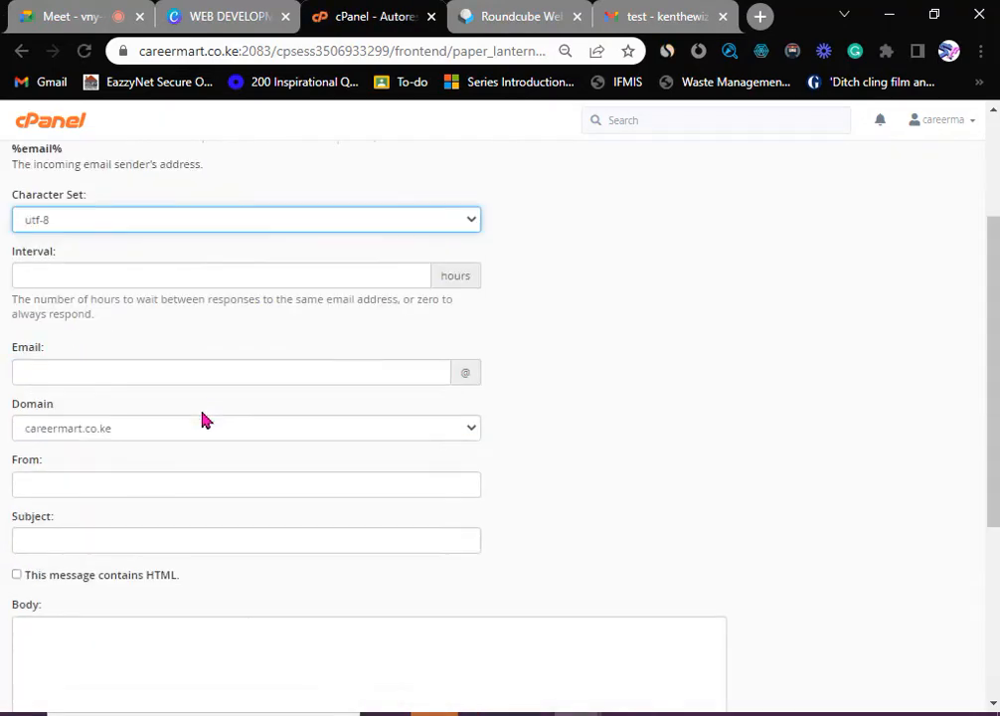
{"action": "left_click", "coordinate": [68, 280]}
{"action": "scroll", "coordinate": [147, 298], "scroll_direction": "up", "scroll_amount": 1}
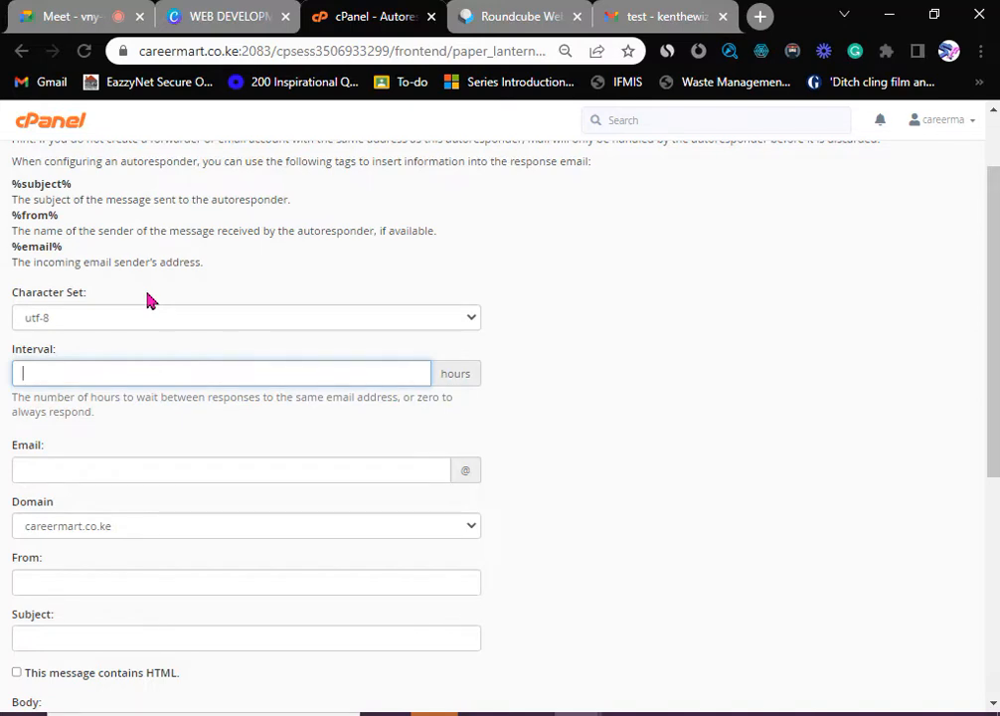
{"action": "type", "text": "0"}
{"action": "left_click", "coordinate": [67, 475]}
{"action": "type", "text": "custo"}
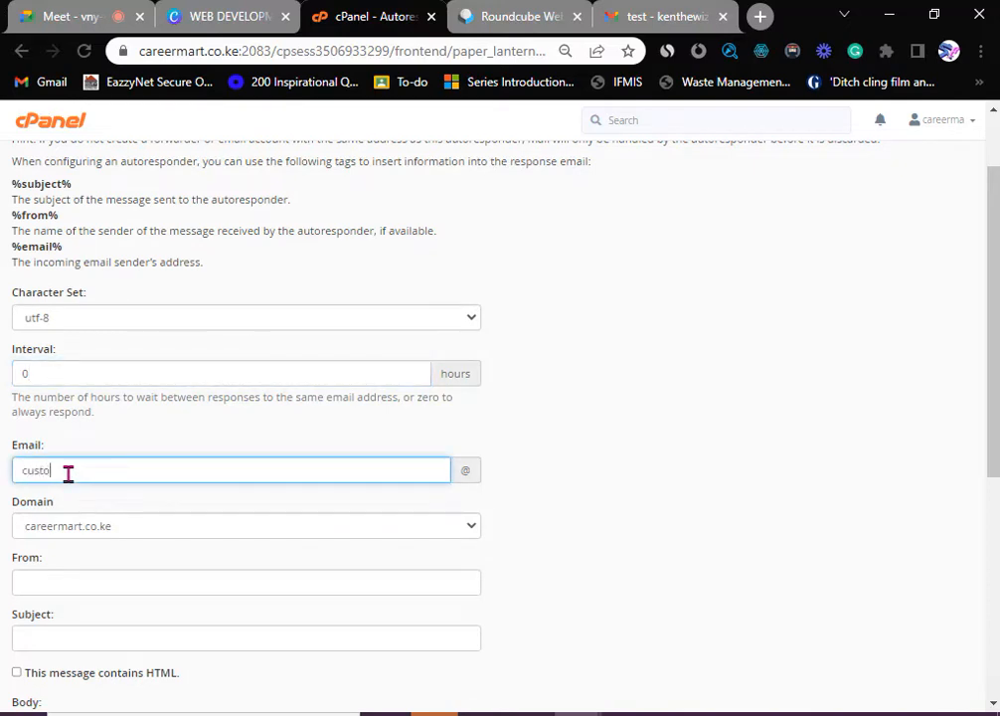
{"action": "type", "text": "mers"}
{"action": "key", "text": "BackSpace"}
{"action": "key", "text": "BackSpace"}
{"action": "key", "text": "BackSpace"}
{"action": "key", "text": "BackSpace"}
{"action": "key", "text": "BackSpace"}
{"action": "key", "text": "BackSpace"}
{"action": "key", "text": "BackSpace"}
{"action": "key", "text": "BackSpace"}
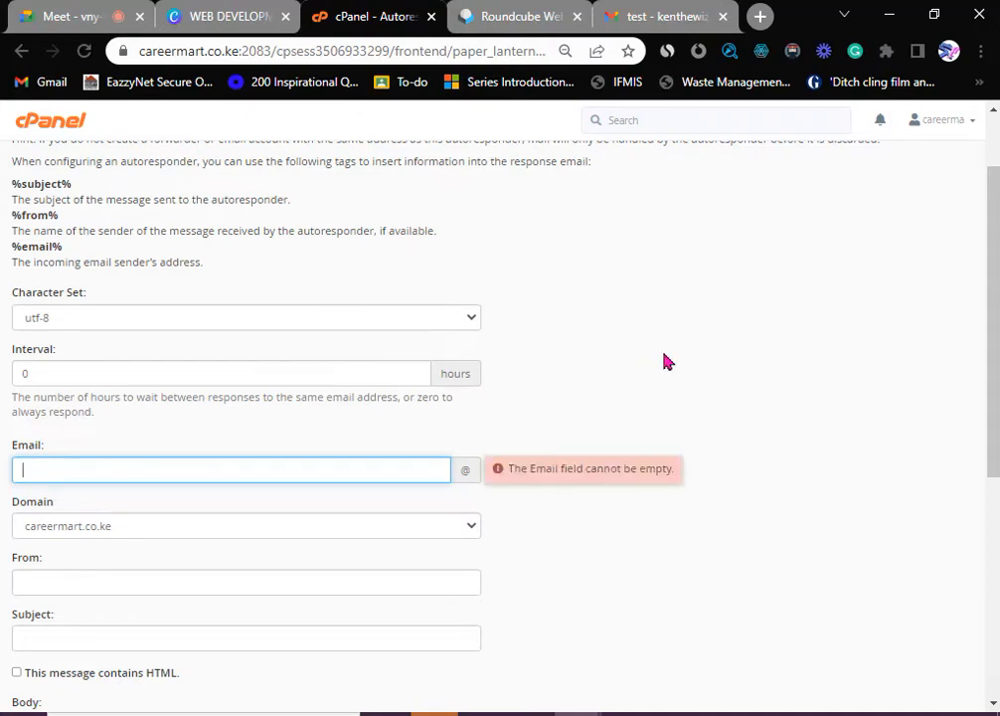
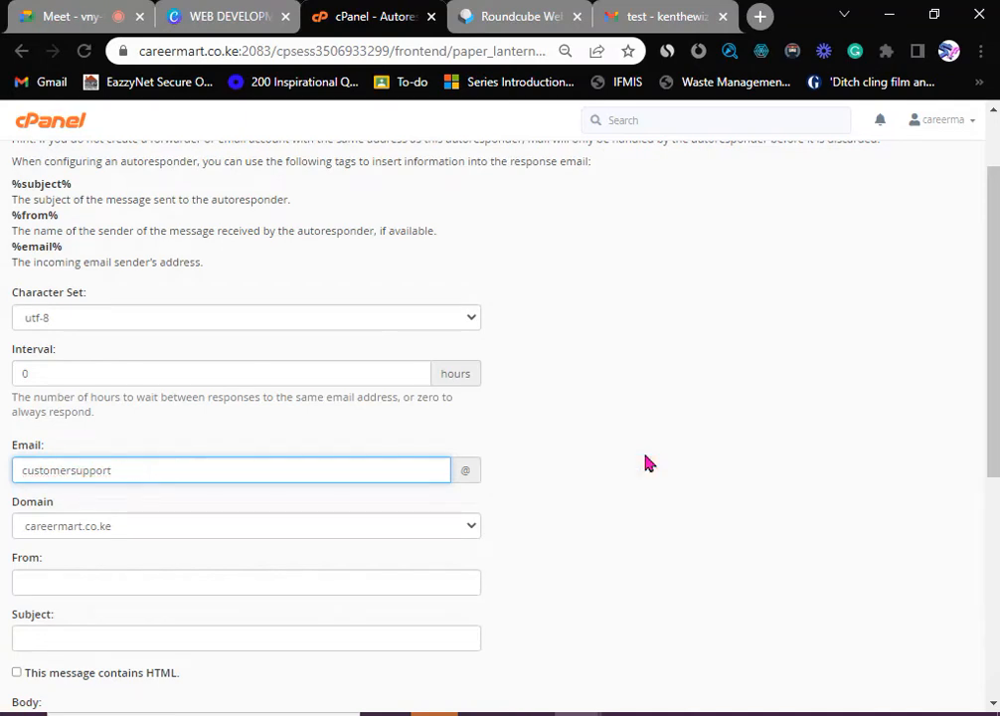
{"action": "left_click", "coordinate": [197, 527]}
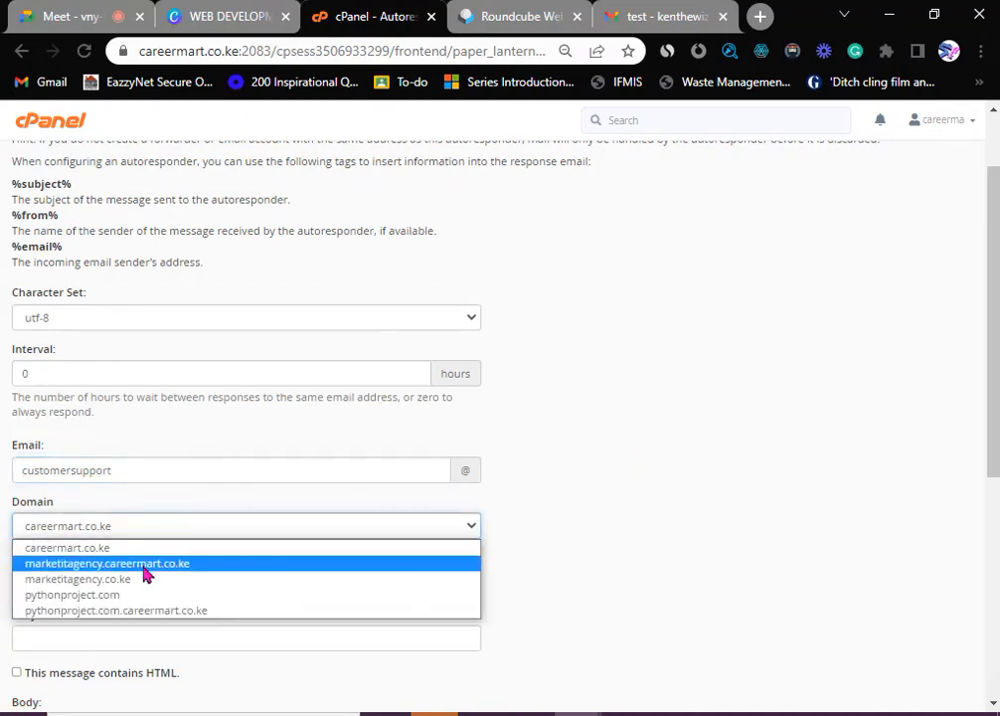
{"action": "left_click", "coordinate": [136, 581]}
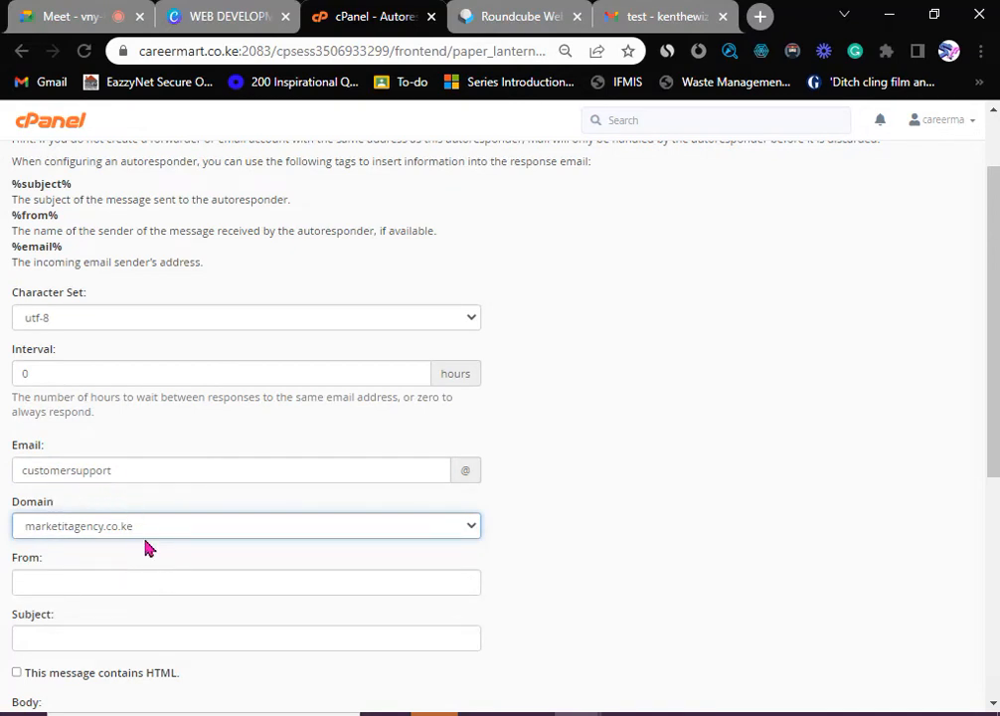
{"action": "scroll", "coordinate": [156, 553], "scroll_direction": "down", "scroll_amount": 2}
- Enter 'Customer Support' as the sender name
{"action": "left_click", "coordinate": [61, 384]}
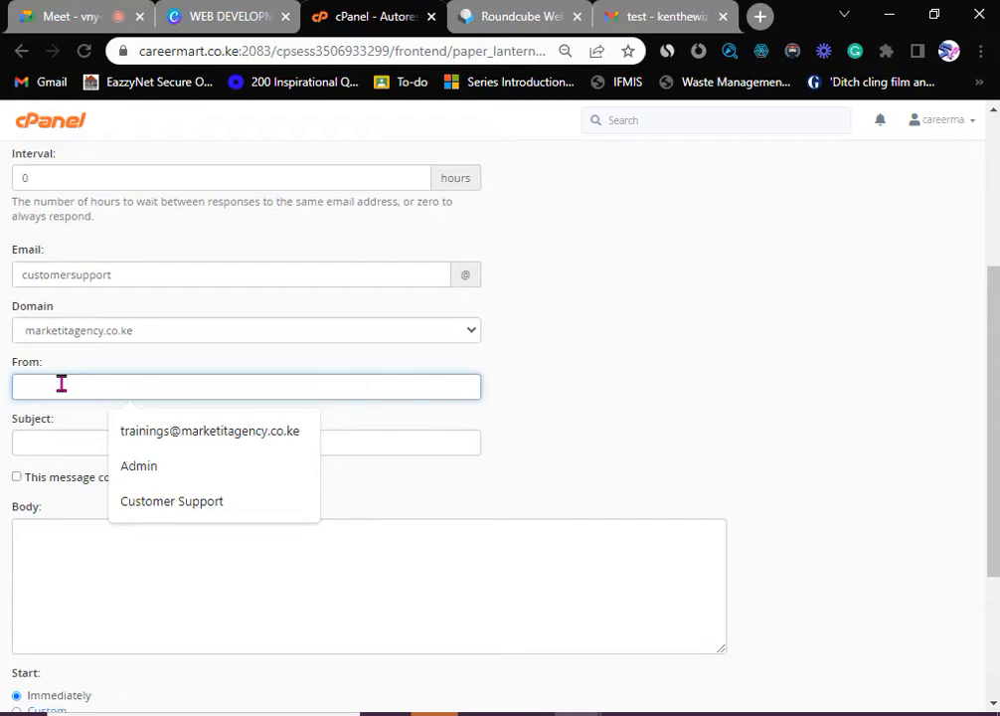
{"action": "type", "text": "C"}
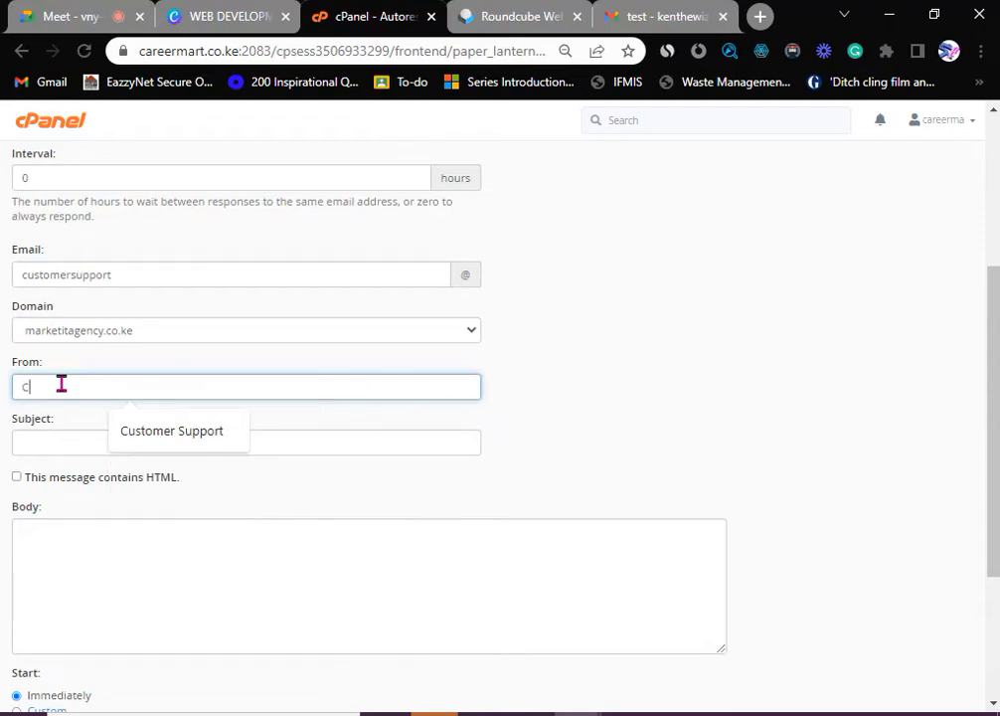
{"action": "type", "text": "ustomer Support"}
{"action": "left_click", "coordinate": [164, 430]}
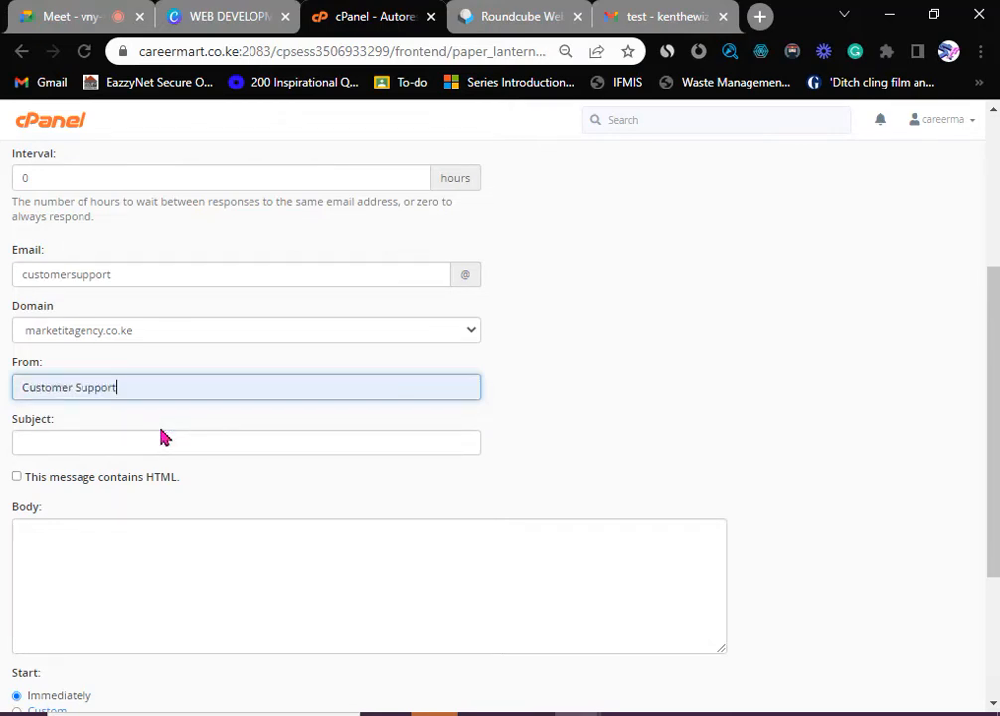
- Replace the subject 'Auto Response' with 'Do not reply'
{"action": "left_click", "coordinate": [63, 444]}
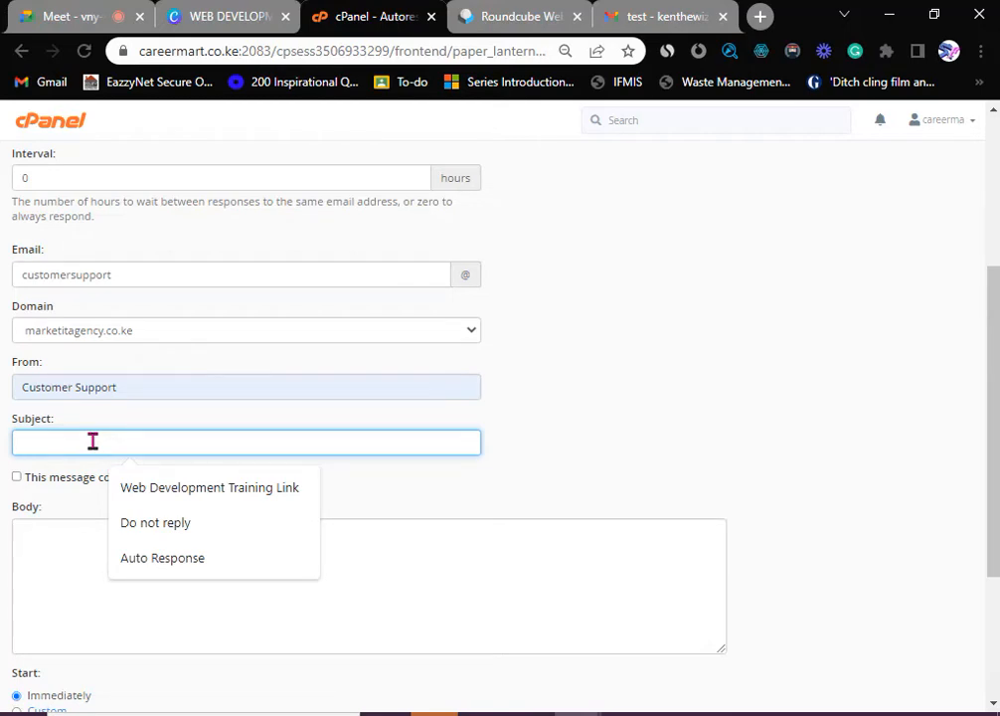
{"action": "left_click", "coordinate": [187, 559]}
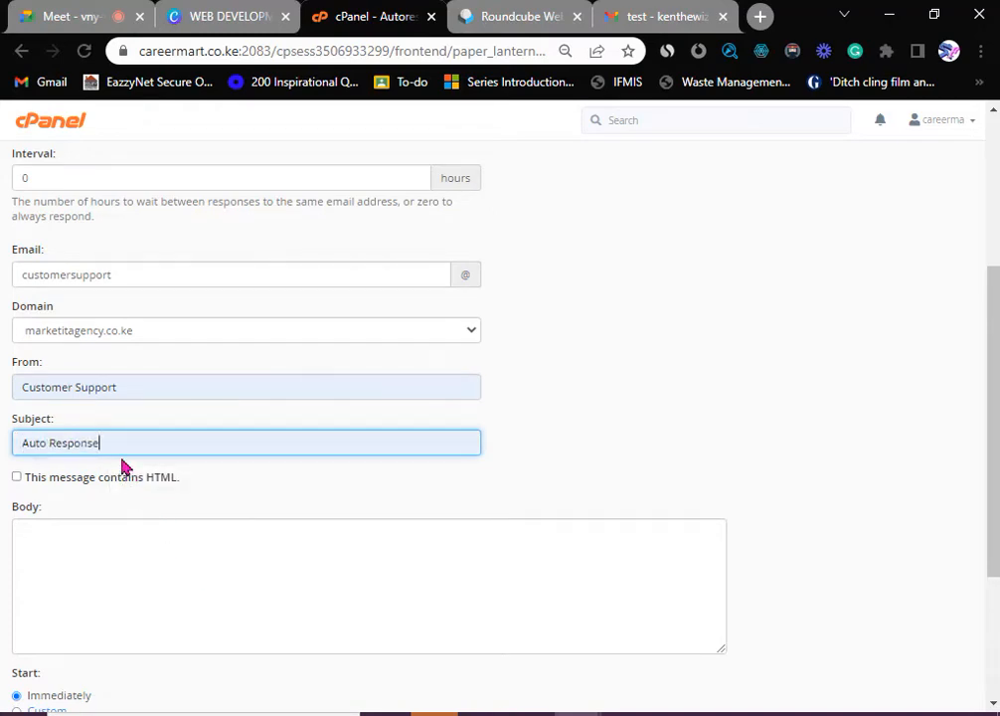
{"action": "left_click_drag", "start_coordinate": [113, 444], "coordinate": [3, 454]}
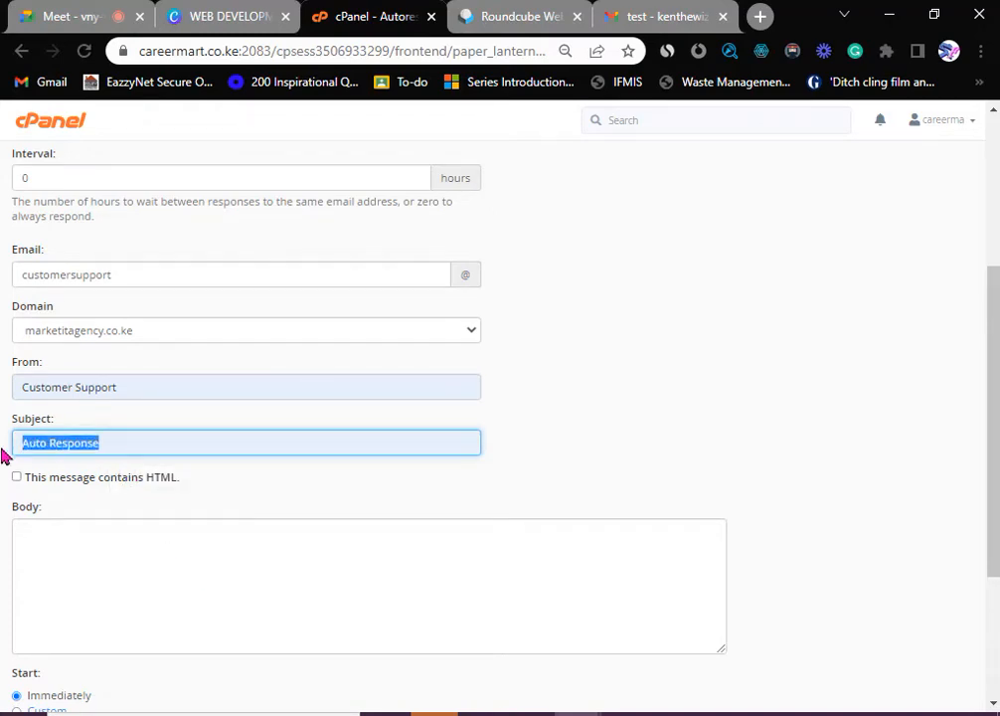
{"action": "type", "text": "Do"}
{"action": "key", "text": "BackSpace"}
{"action": "key", "text": "BackSpace"}
{"action": "type", "text": "Do"}
{"action": "left_click", "coordinate": [149, 487]}
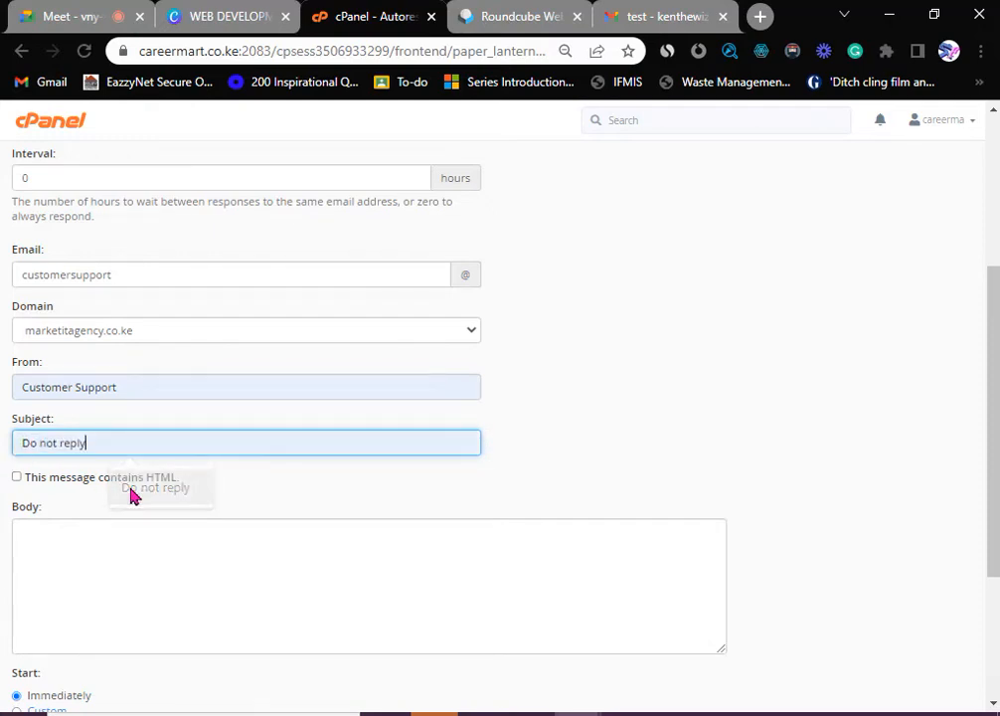
{"action": "left_click", "coordinate": [80, 533]}
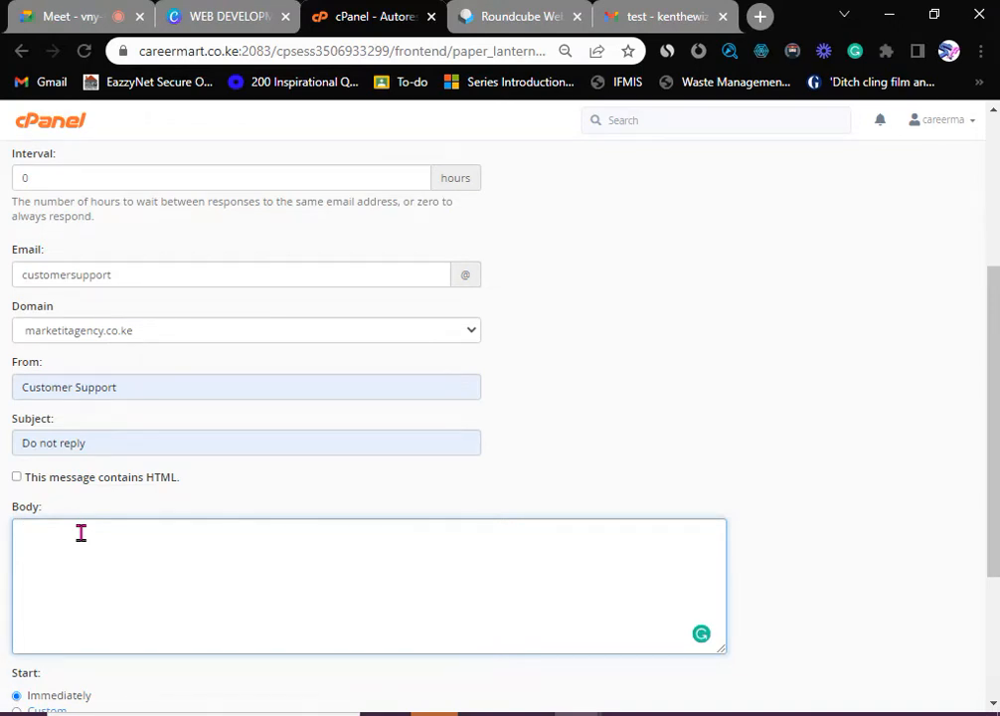
- Write a body thanking for the inquiry and promising a team member will respond shortly, then create it
{"action": "scroll", "coordinate": [80, 533], "scroll_direction": "down", "scroll_amount": 1}
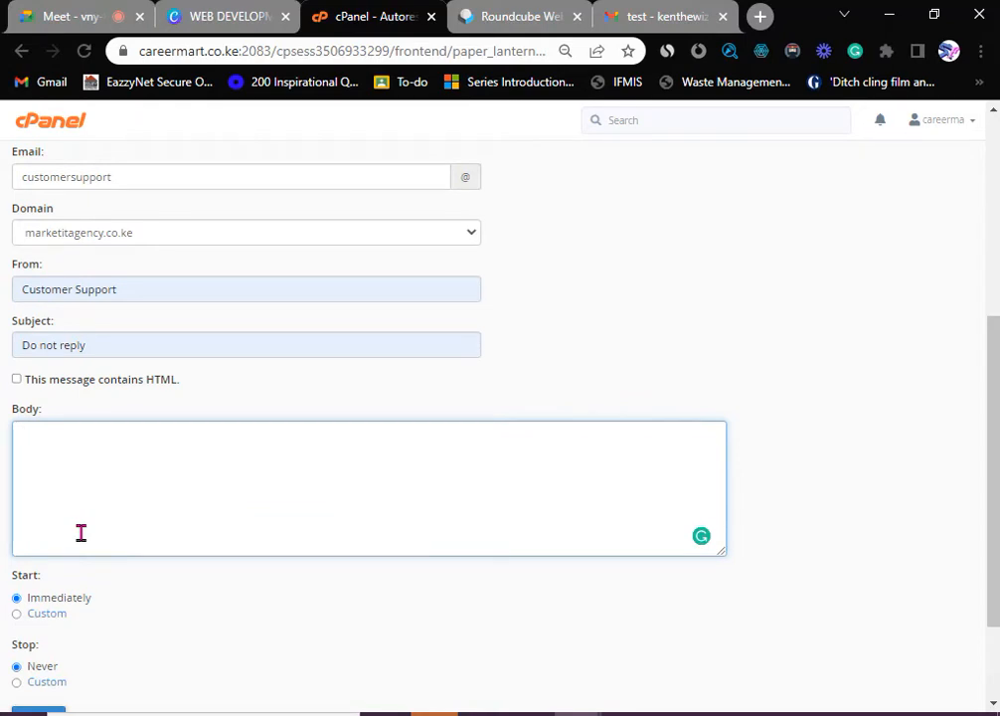
{"action": "type", "text": "hanks for your "}
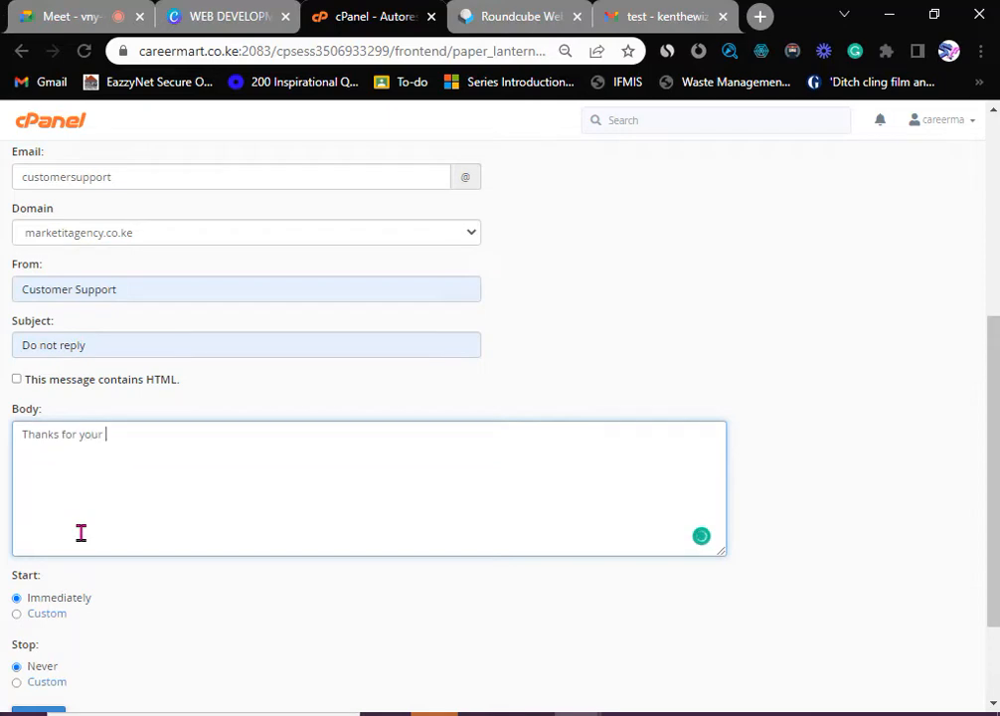
{"action": "type", "text": "inquiry "}
{"action": "type", "text": "."}
{"action": "type", "text": " w"}
{"action": "key", "text": "BackSpace"}
{"action": "type", "text": "one o"}
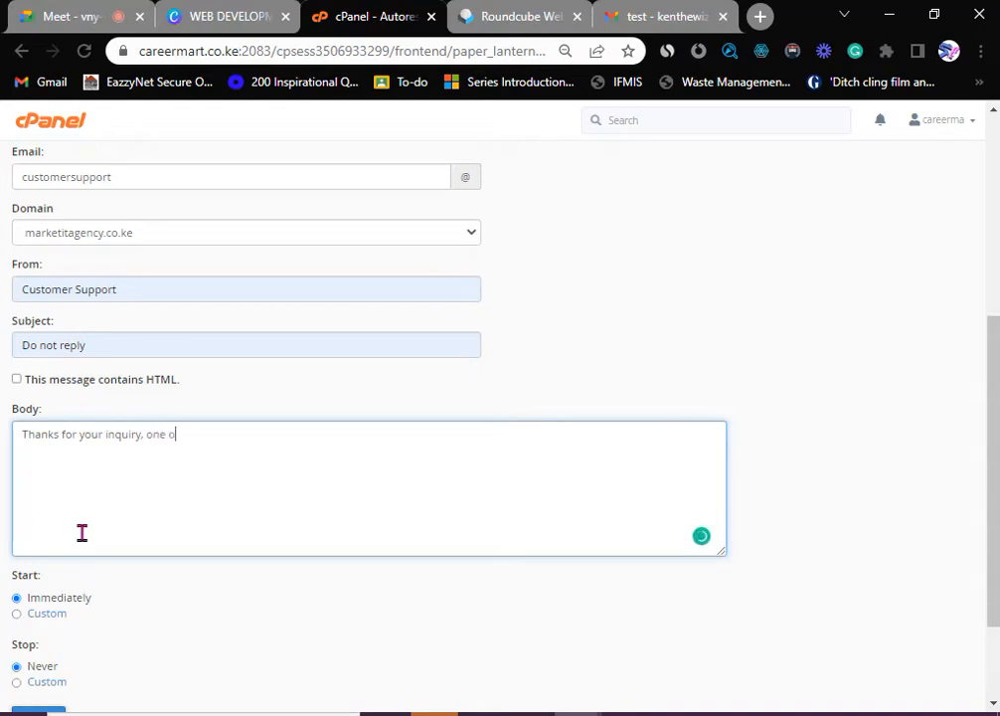
{"action": "type", "text": "f team our team"}
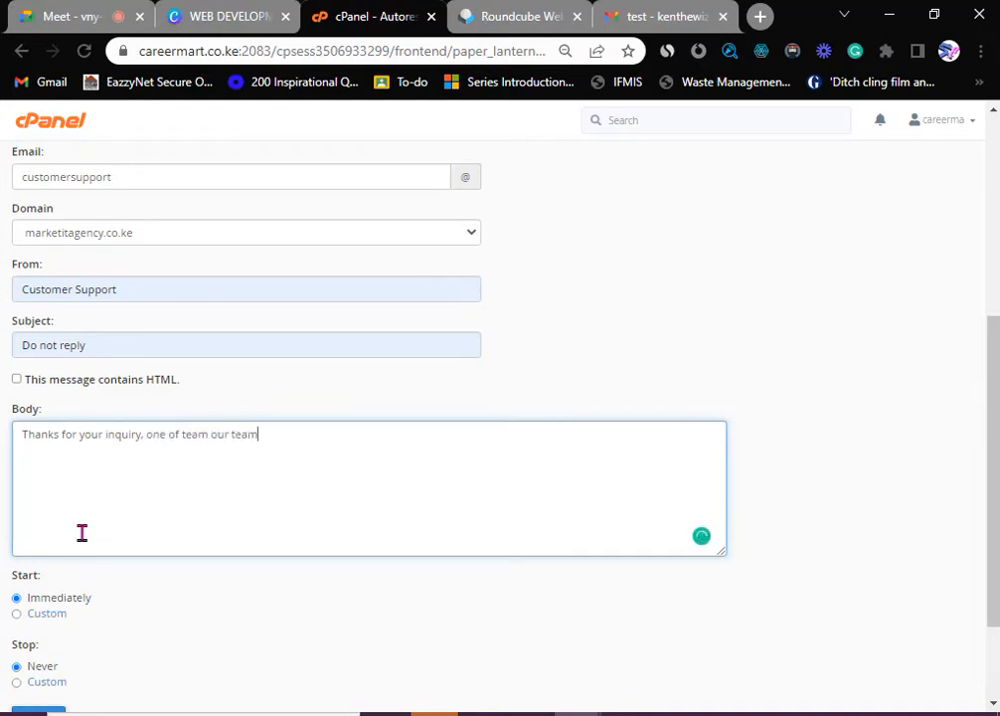
{"action": "type", "text": " members will respond t"}
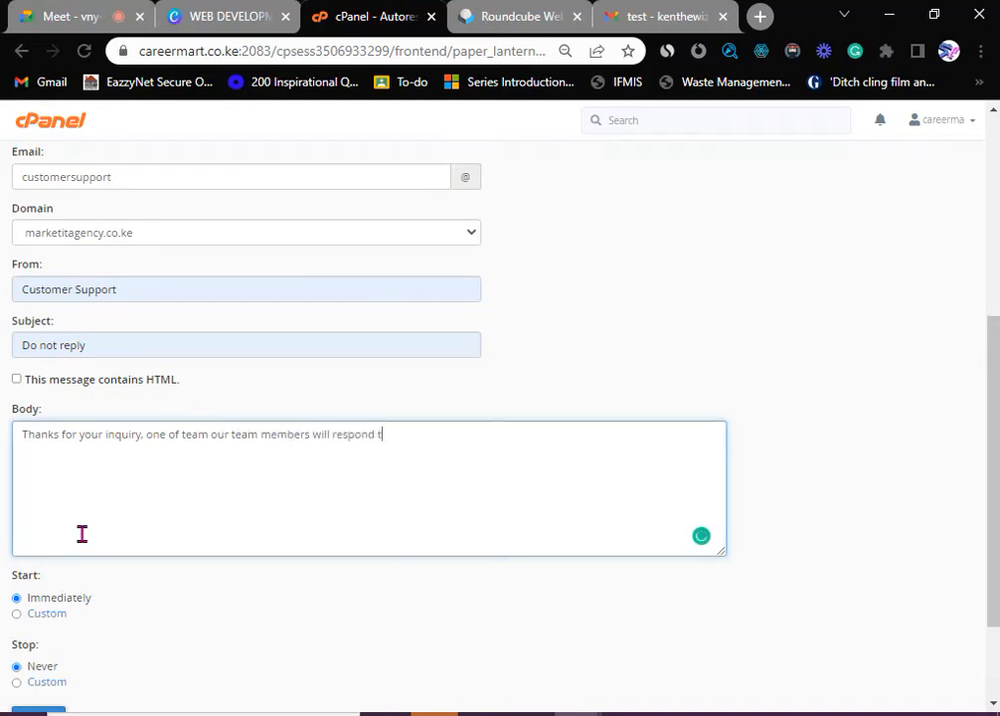
{"action": "type", "text": "o you shortly"}
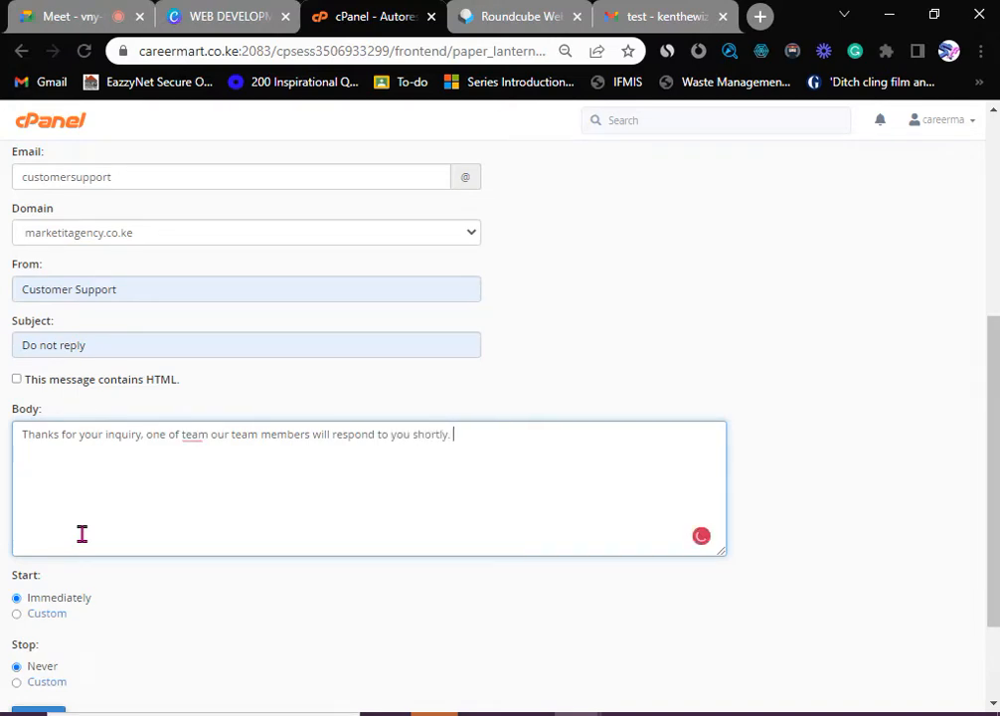
{"action": "type", "text": "."}
{"action": "right_click", "coordinate": [198, 442]}
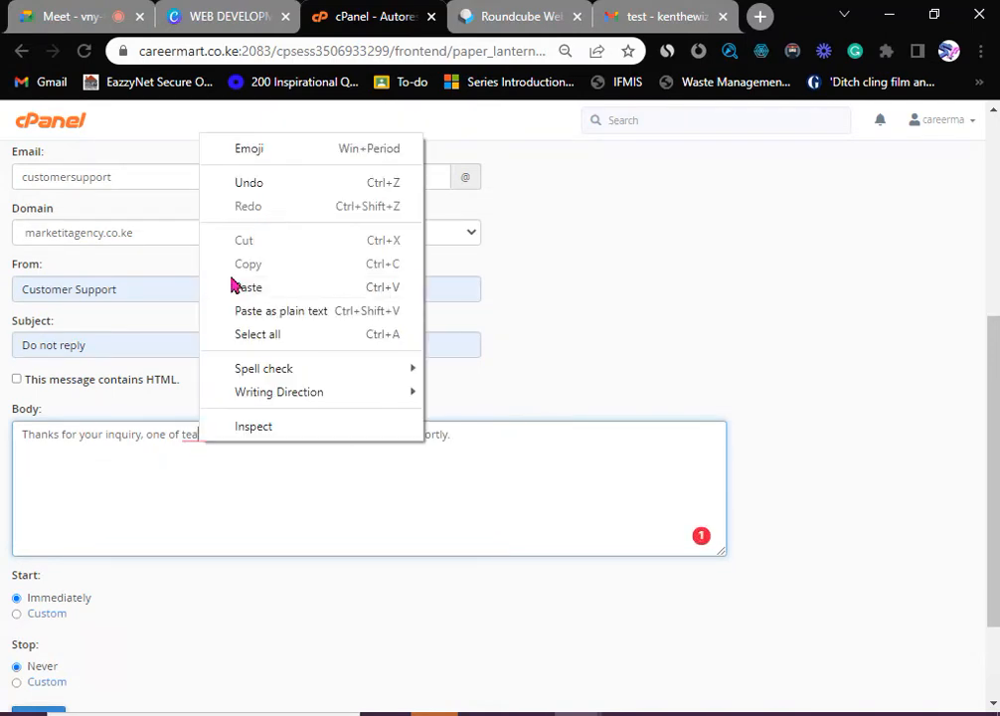
{"action": "left_click", "coordinate": [188, 479]}
{"action": "scroll", "coordinate": [474, 456], "scroll_direction": "down", "scroll_amount": 2}
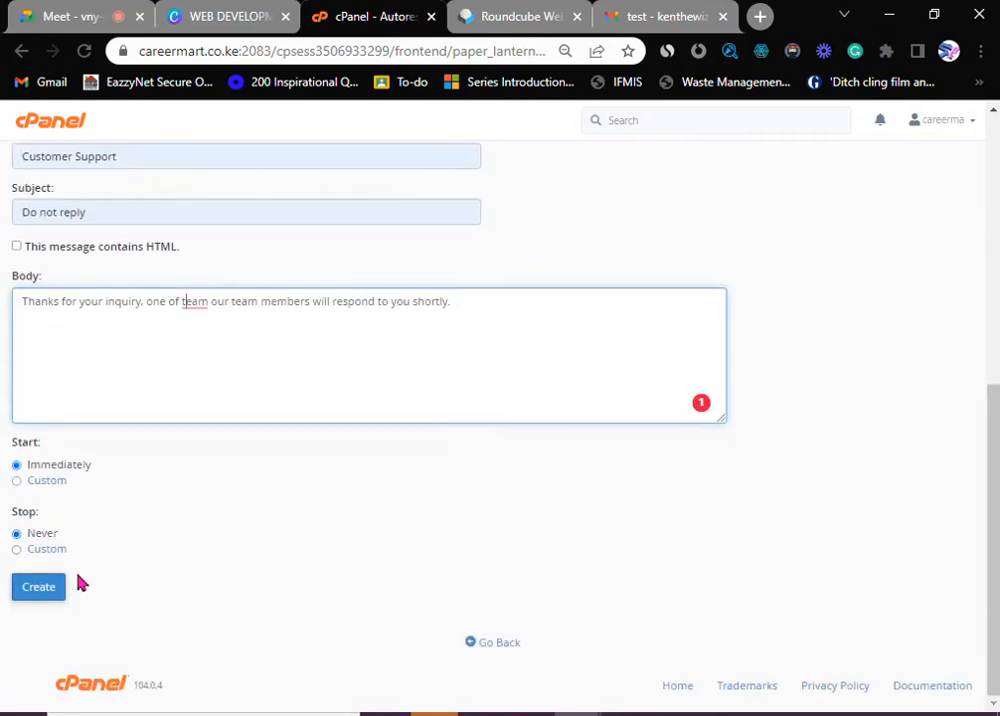
{"action": "left_click", "coordinate": [45, 589]}
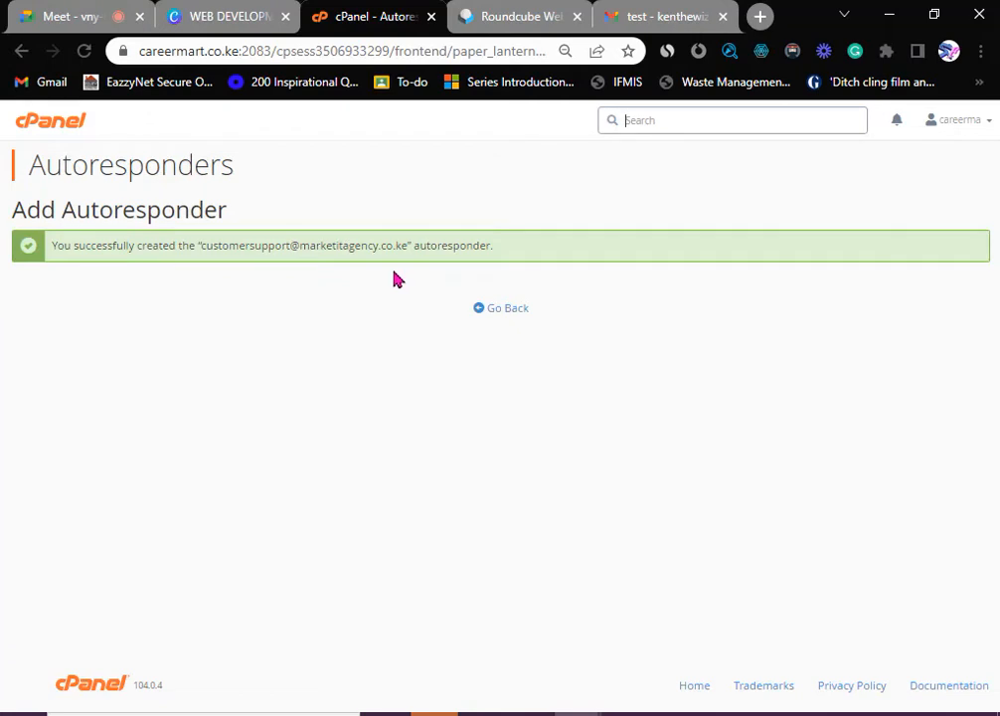
- Return to cPanel home, open Email Accounts, and launch webmail for the info mailbox
{"action": "left_click", "coordinate": [495, 311]}
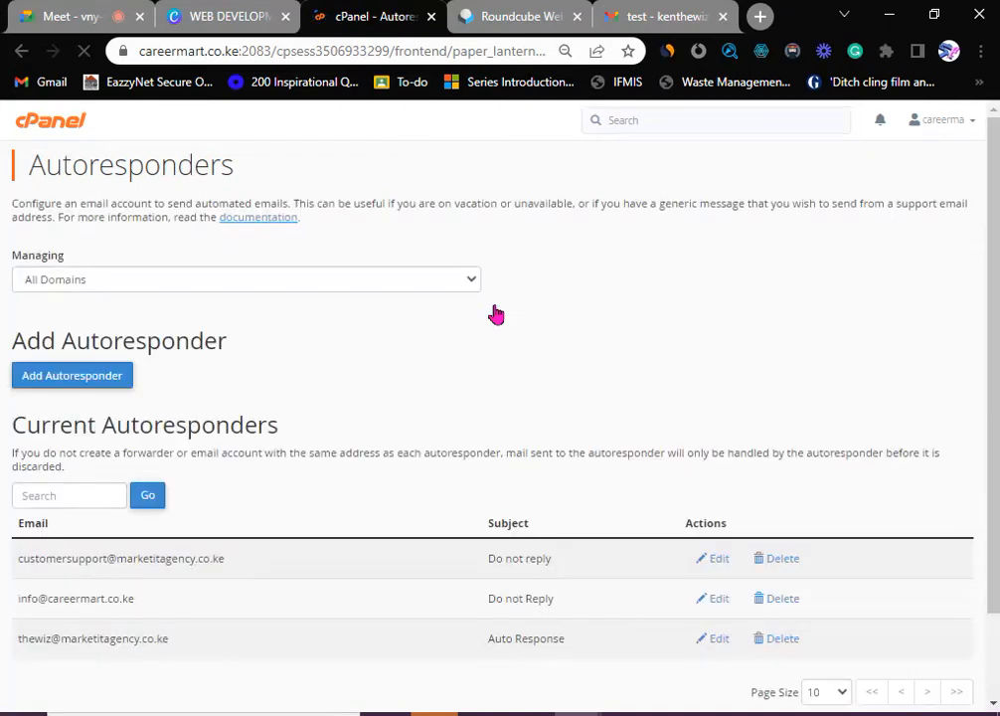
{"action": "left_click", "coordinate": [53, 128]}
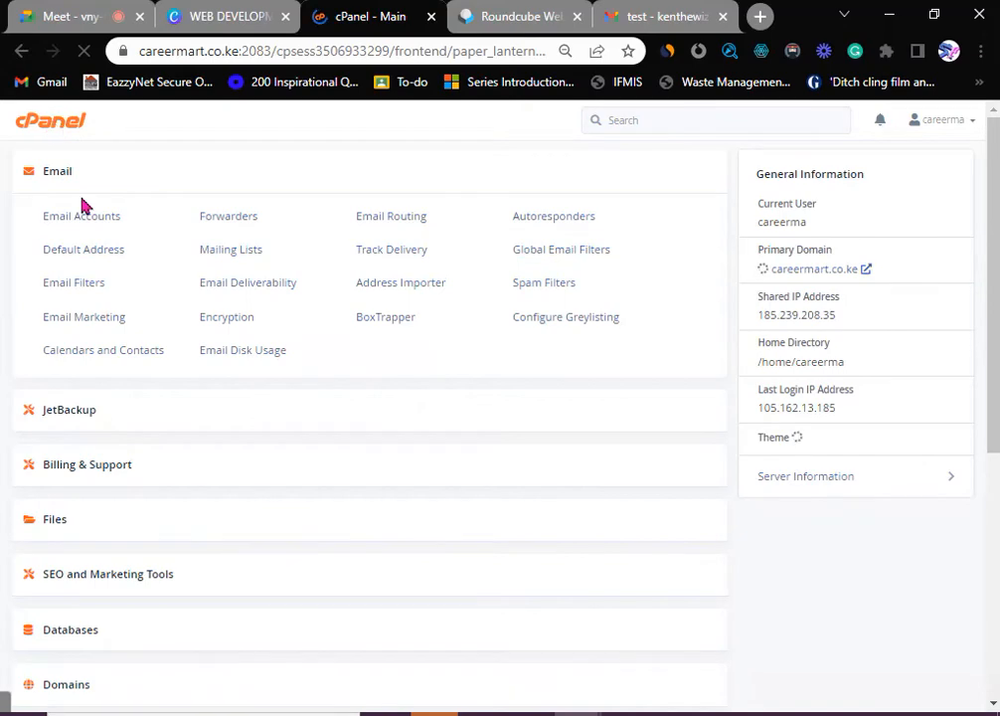
{"action": "left_click", "coordinate": [97, 225]}
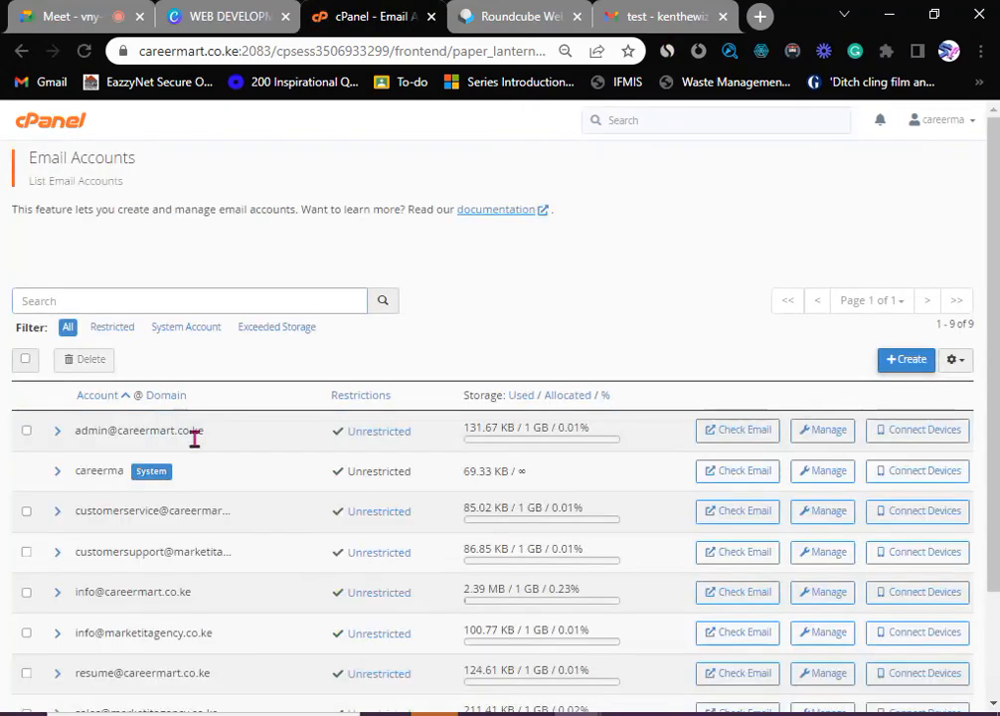
{"action": "scroll", "coordinate": [218, 455], "scroll_direction": "down", "scroll_amount": 2}
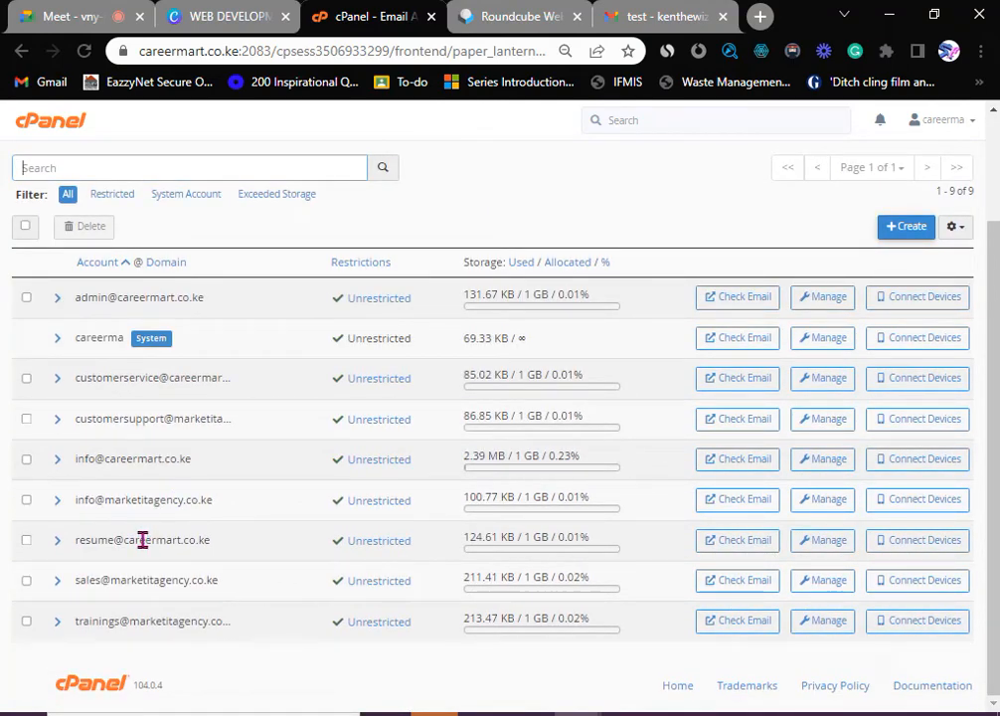
{"action": "left_click", "coordinate": [737, 511]}
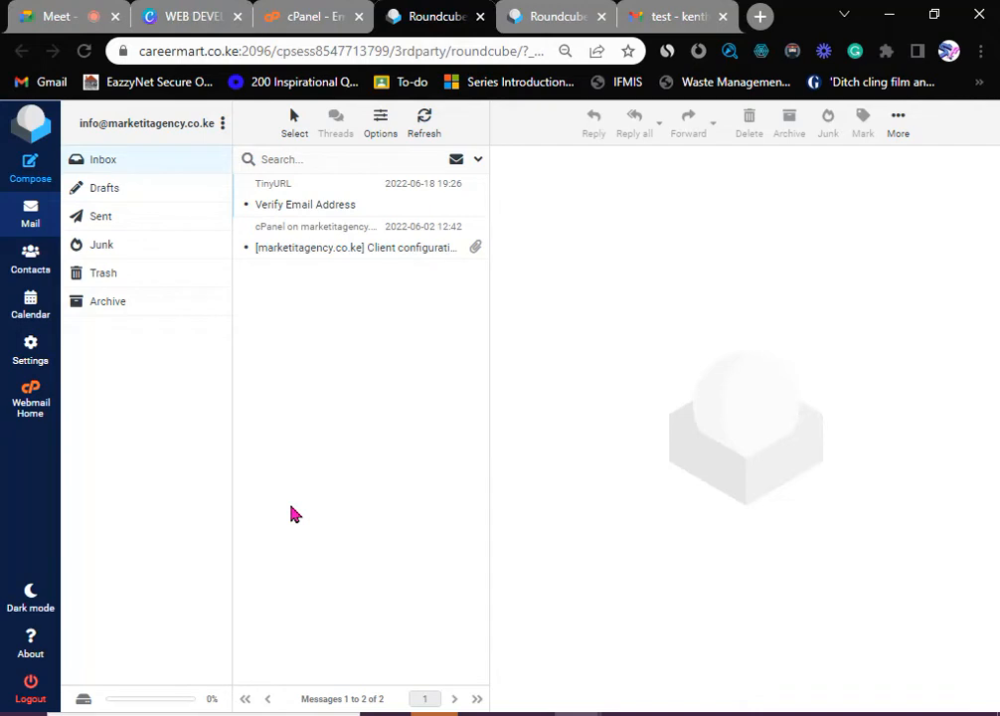
- Check the Gmail tab, then compose a new message from the info mailbox in Roundcube
{"action": "left_click", "coordinate": [680, 17]}
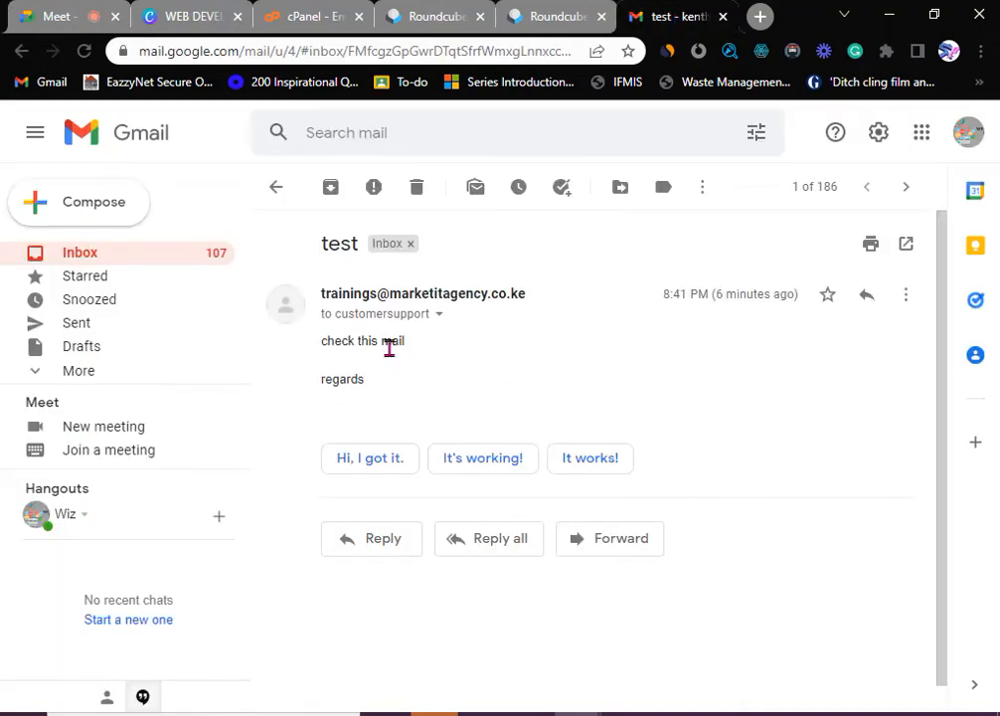
{"action": "left_click", "coordinate": [275, 189]}
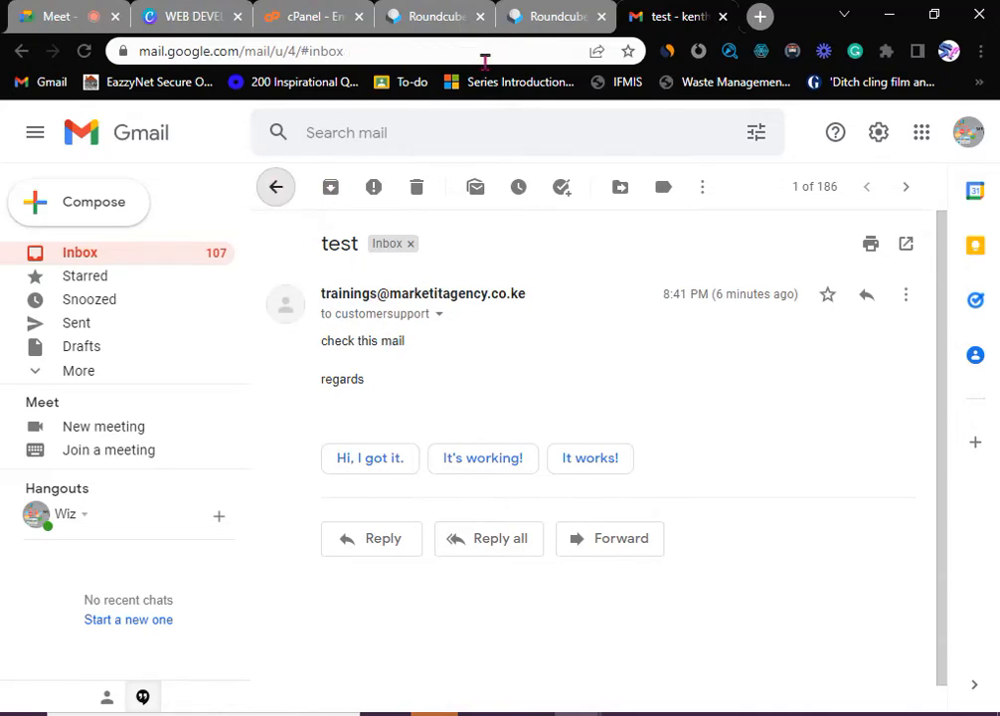
{"action": "left_click", "coordinate": [571, 17]}
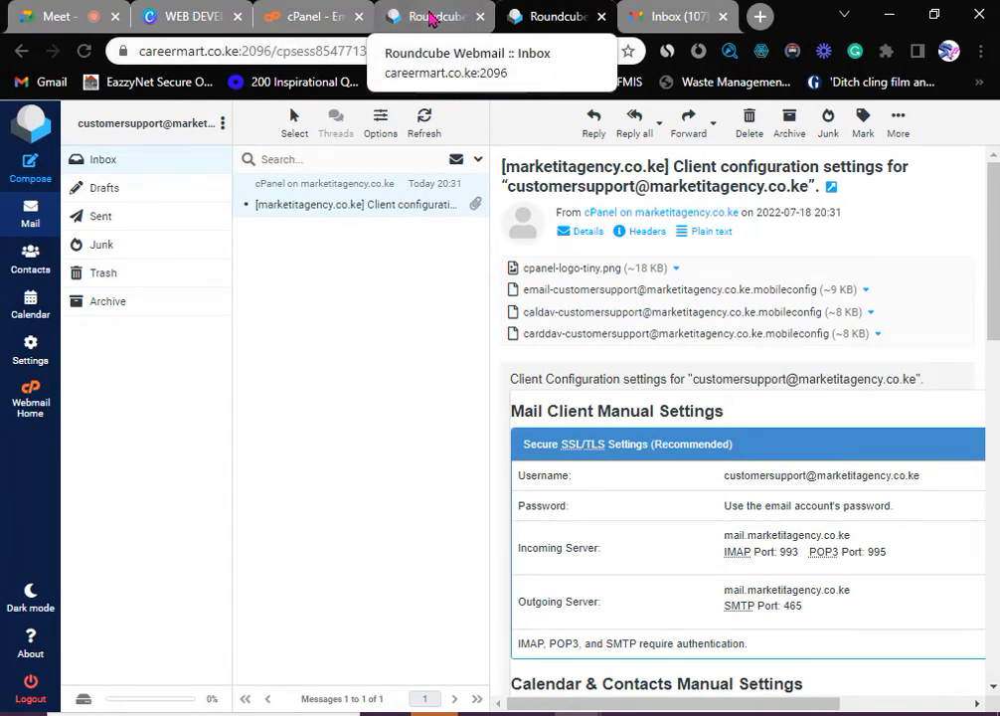
{"action": "left_click", "coordinate": [429, 19]}
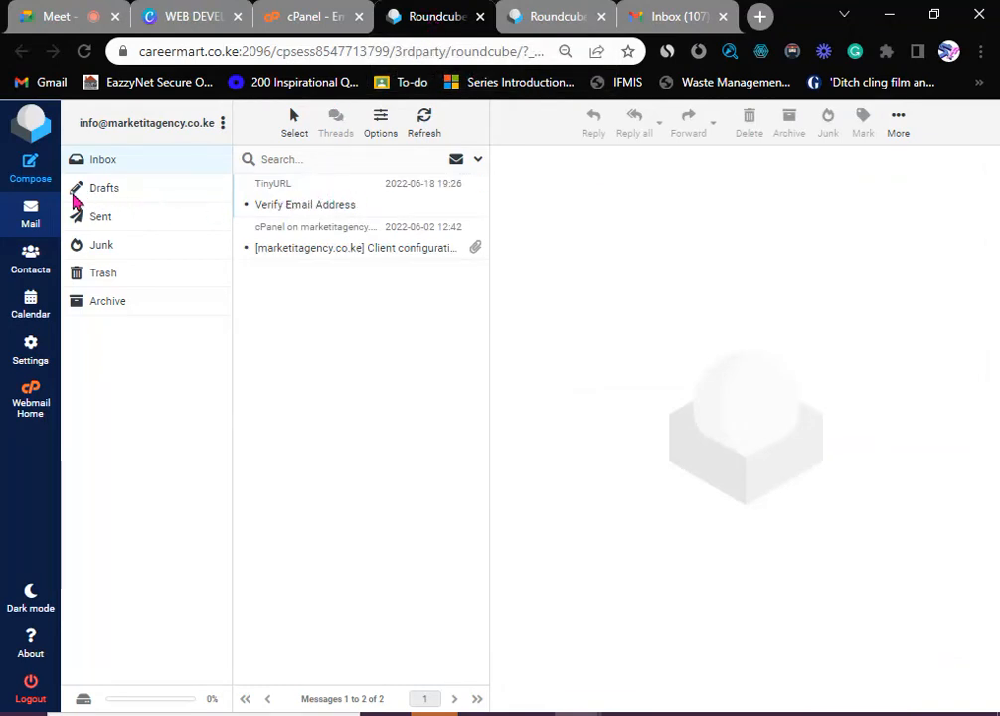
{"action": "left_click", "coordinate": [33, 175]}
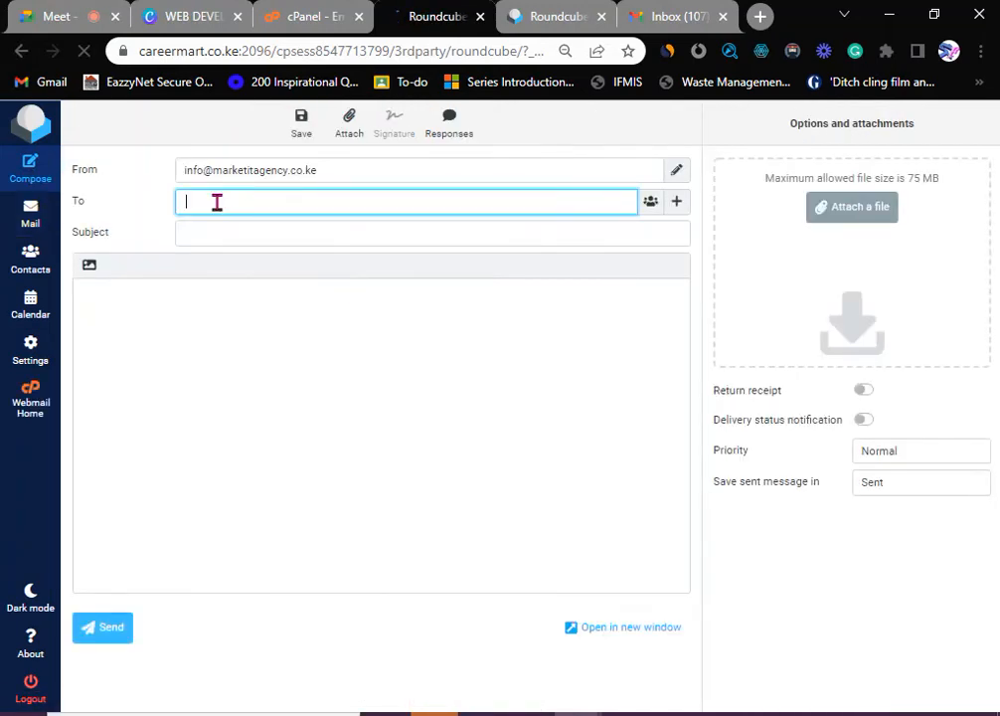
{"action": "key", "text": "ctrl+v"}
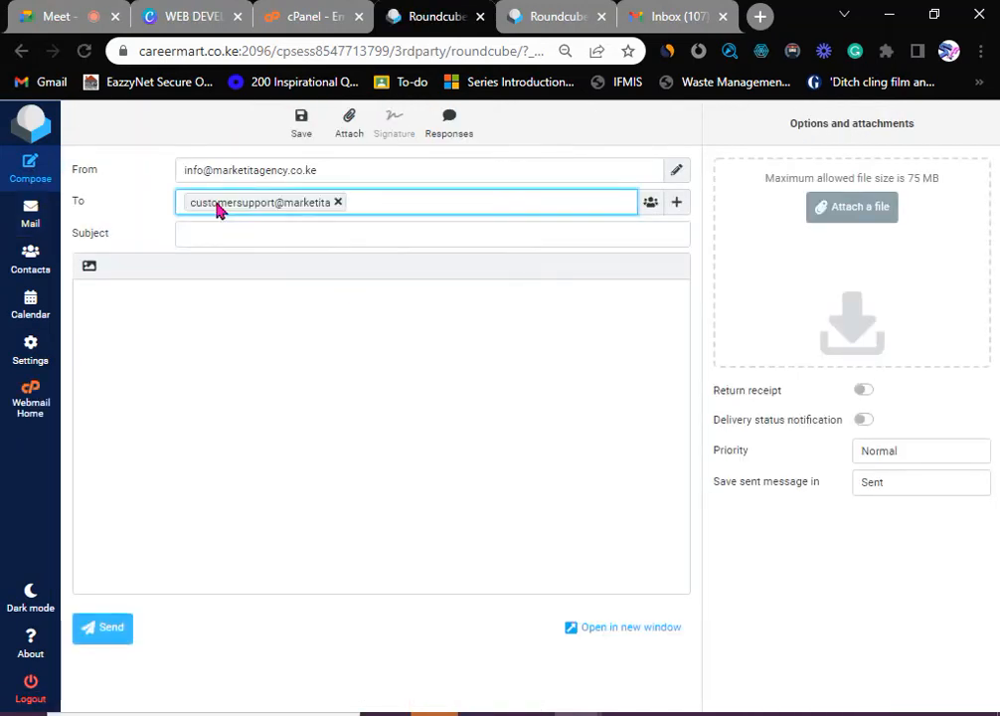
{"action": "double_click", "coordinate": [316, 211]}
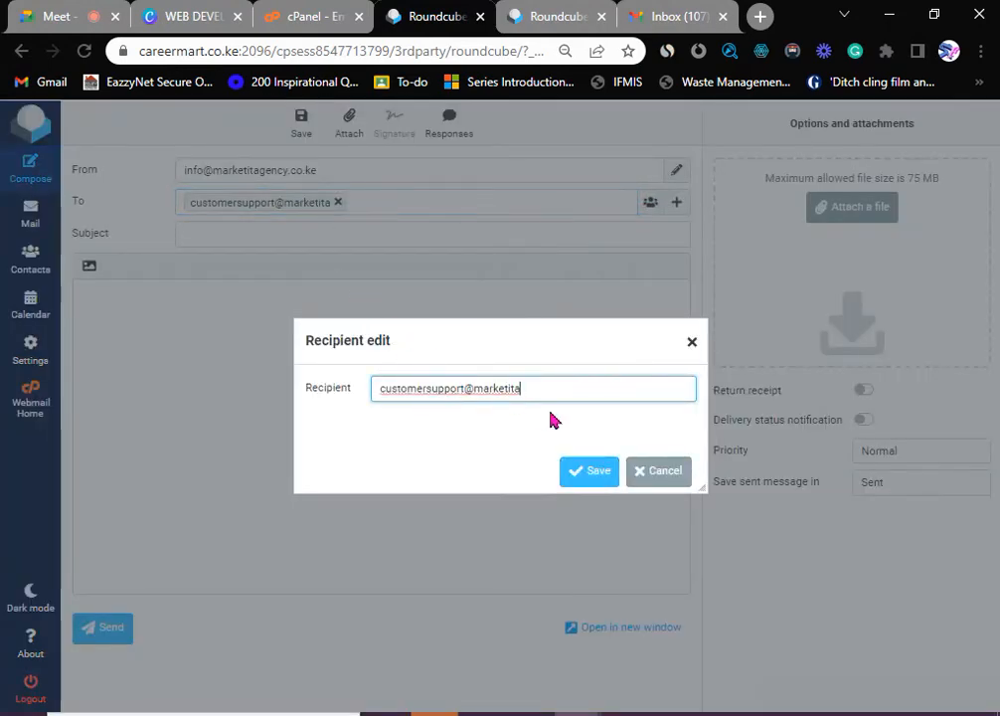
{"action": "type", "text": "gency.co.ke"}
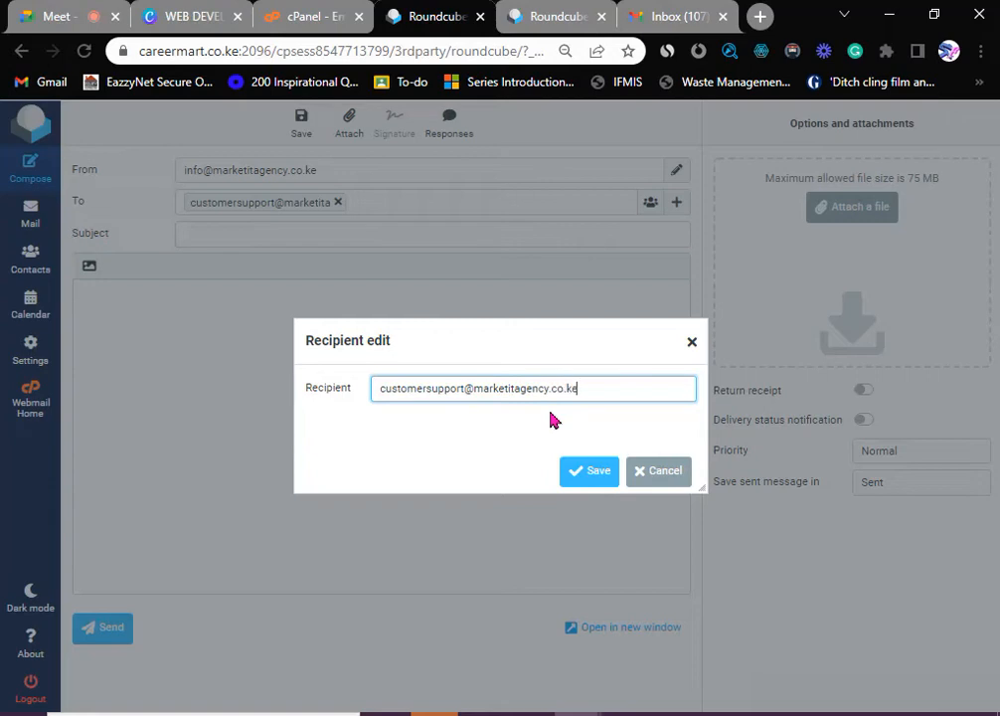
{"action": "left_click", "coordinate": [593, 471]}
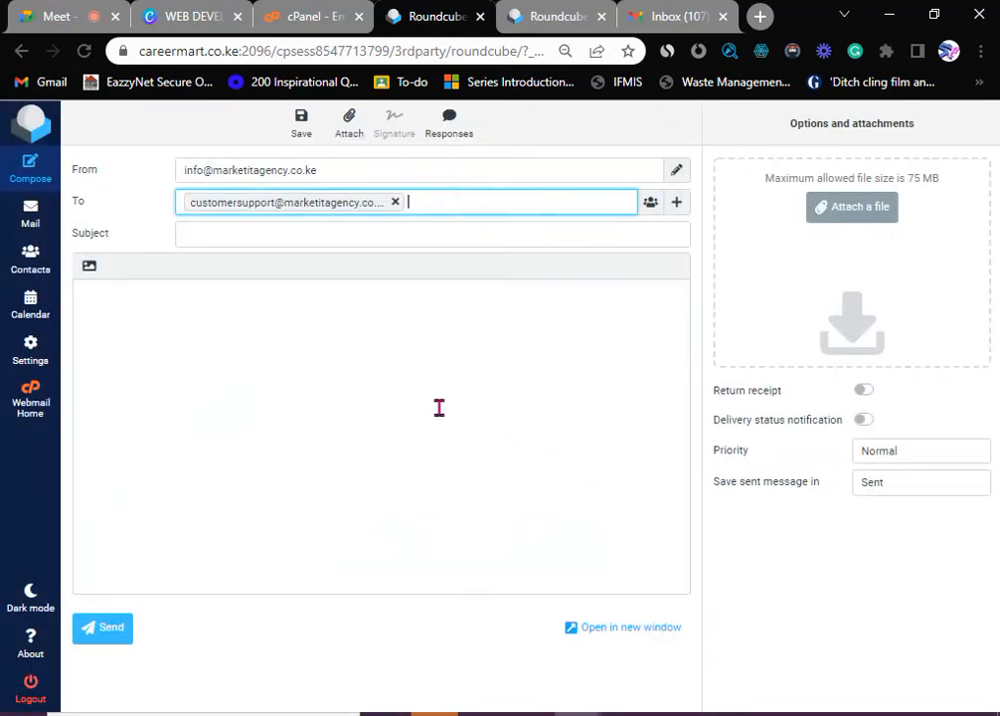
- Set the subject to 'Web Design Quotation', correcting the misspelling
{"action": "left_click", "coordinate": [231, 237]}
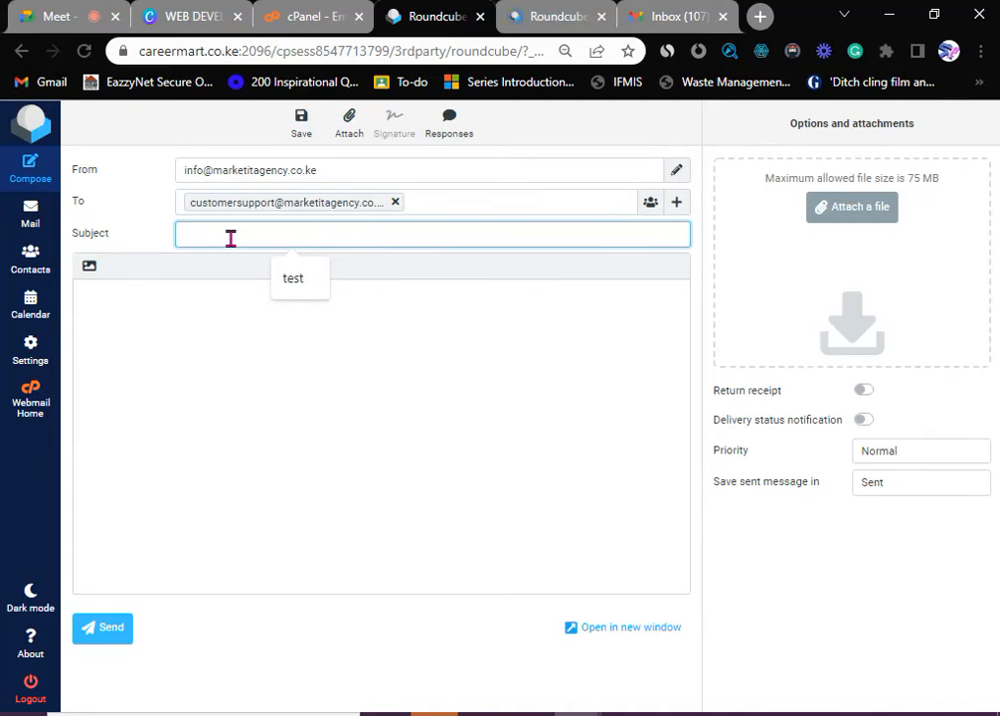
{"action": "type", "text": "Web Desig"}
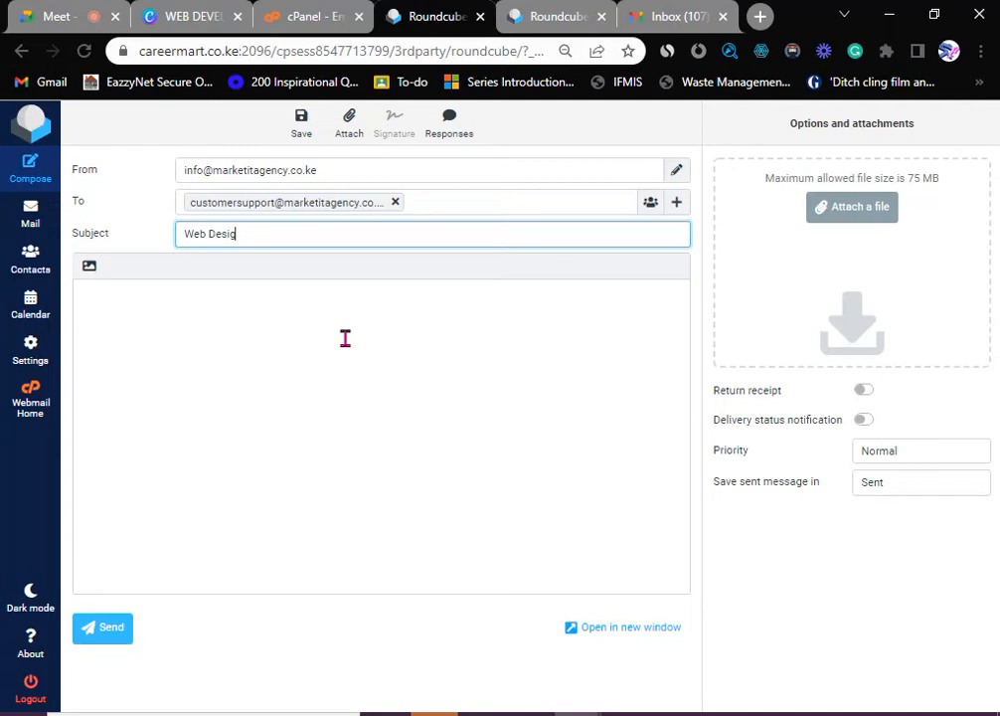
{"action": "type", "text": "n Quoaatation"}
{"action": "right_click", "coordinate": [262, 236]}
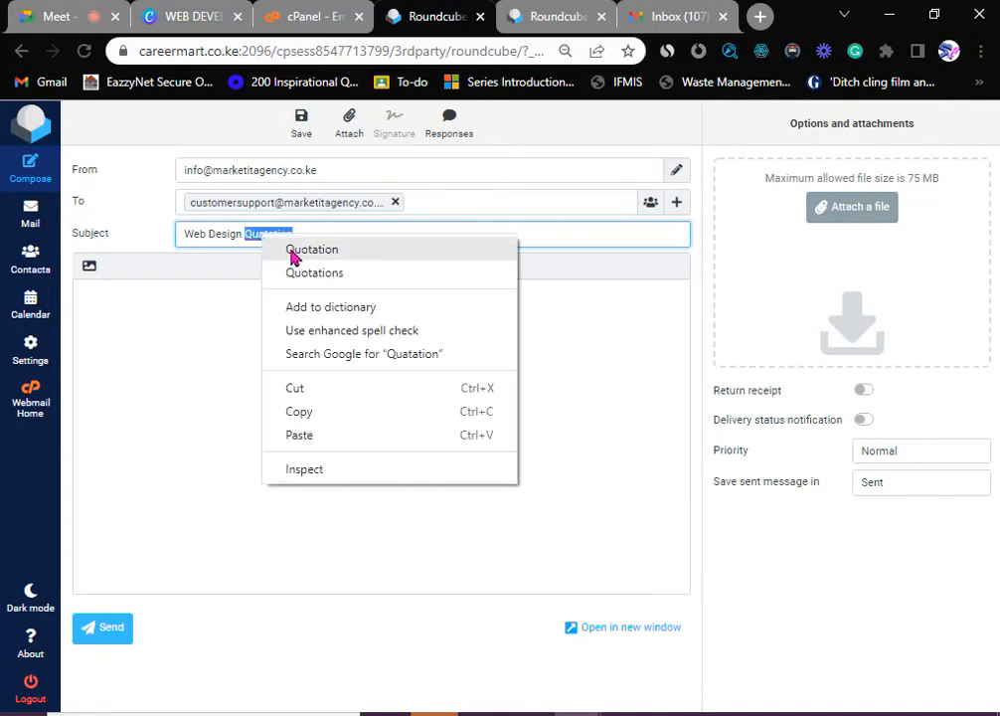
{"action": "left_click", "coordinate": [296, 249]}
- Write the body requesting a quotation for a 5 page website for a fashion brand
{"action": "left_click", "coordinate": [151, 310]}
{"action": "type", "text": "Ki"}
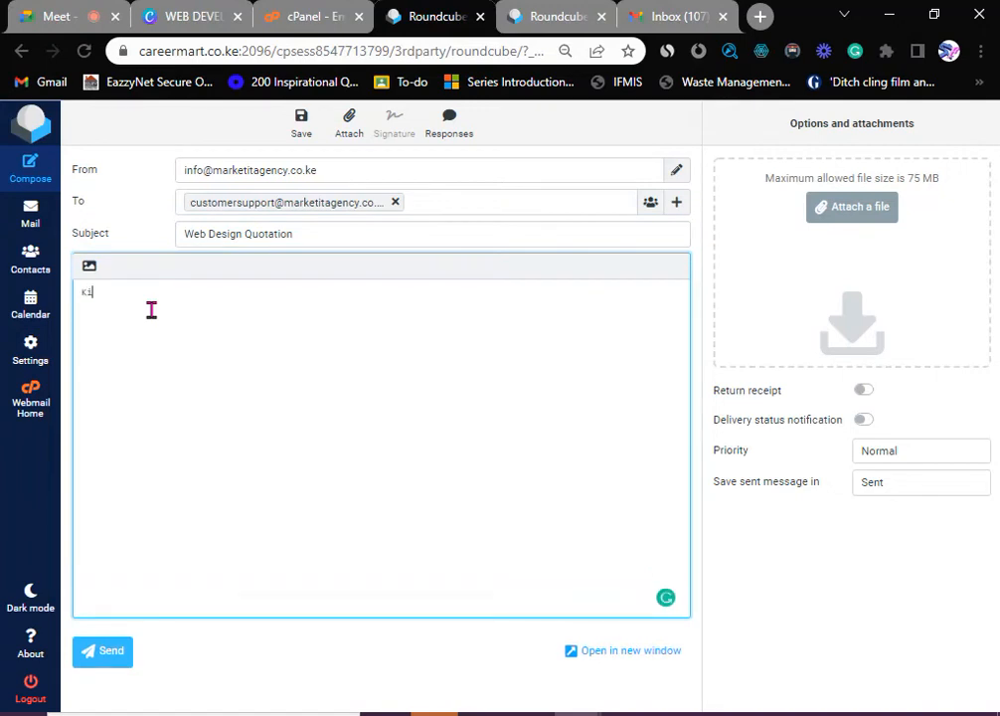
{"action": "type", "text": "ndly Issue me with "}
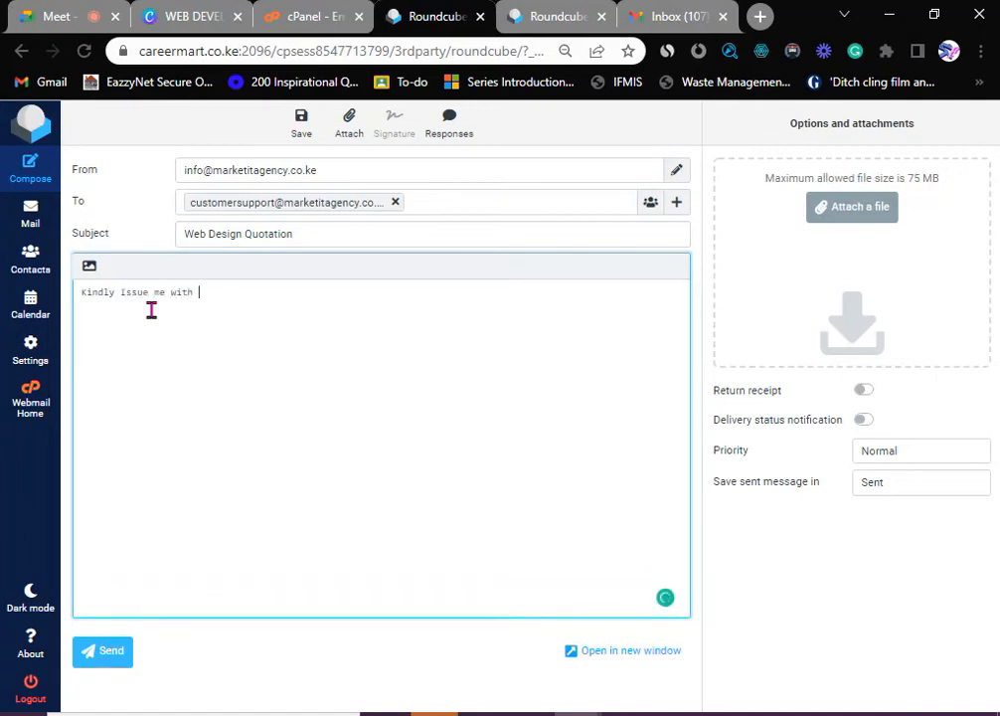
{"action": "type", "text": "a qua"}
{"action": "type", "text": "otation for "}
{"action": "type", "text": "a s"}
{"action": "type", "text": " page"}
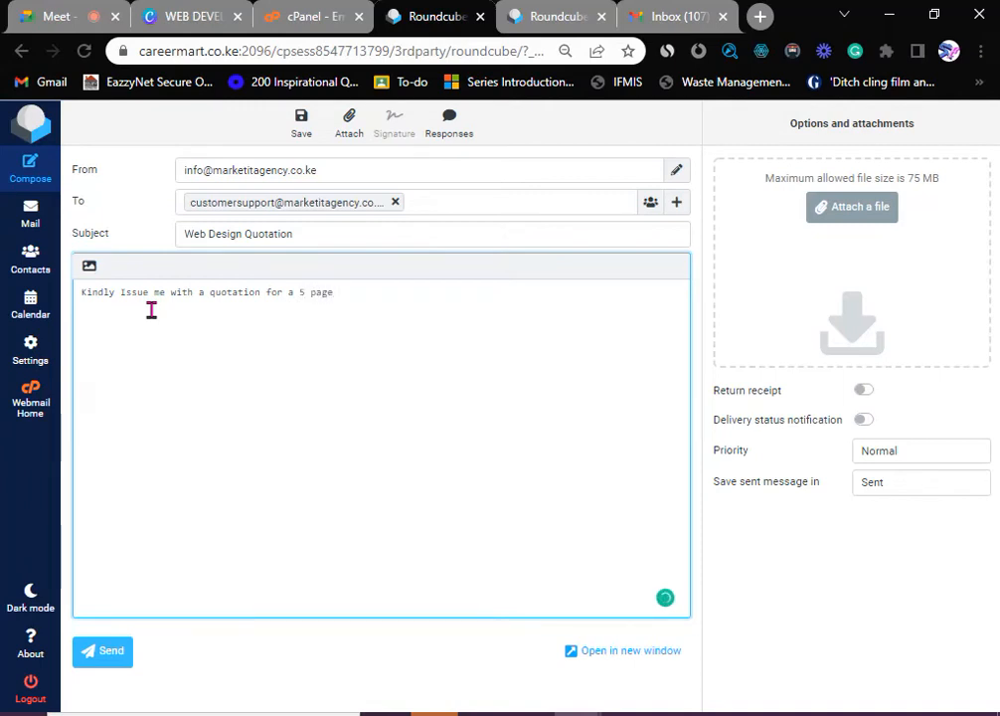
{"action": "type", "text": " website."}
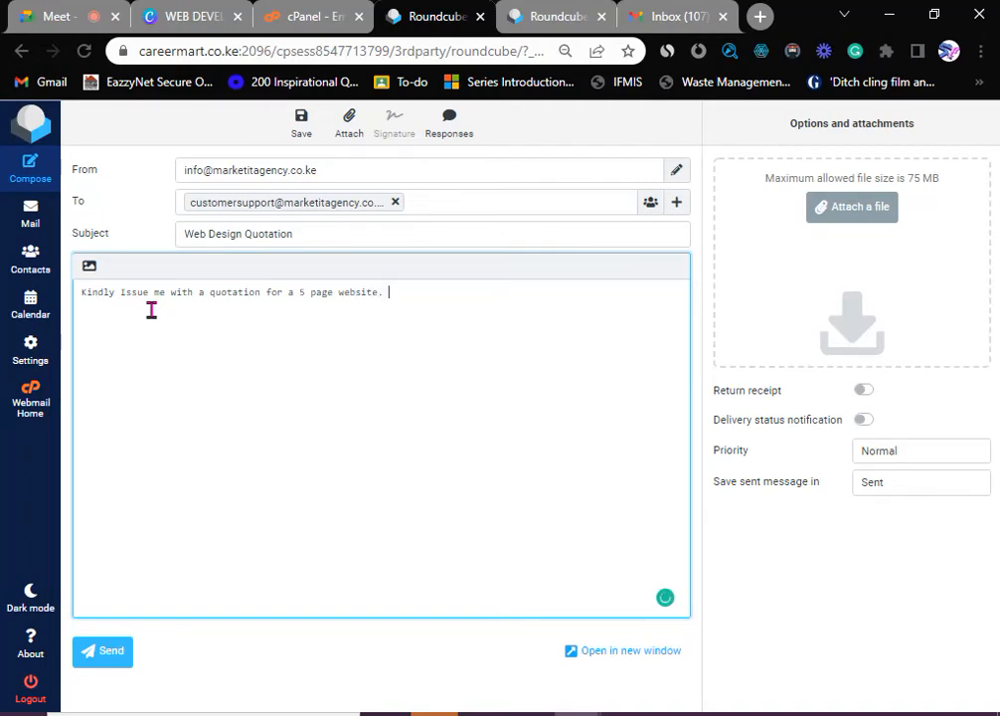
{"action": "key", "text": "BackSpace"}
{"action": "type", "text": "on Fash"}
{"action": "key", "text": "BackSpace"}
{"action": "key", "text": "BackSpace"}
{"action": "key", "text": "BackSpace"}
{"action": "key", "text": "BackSpace"}
{"action": "key", "text": "BackSpace"}
{"action": "type", "text": "for fashion brand"}
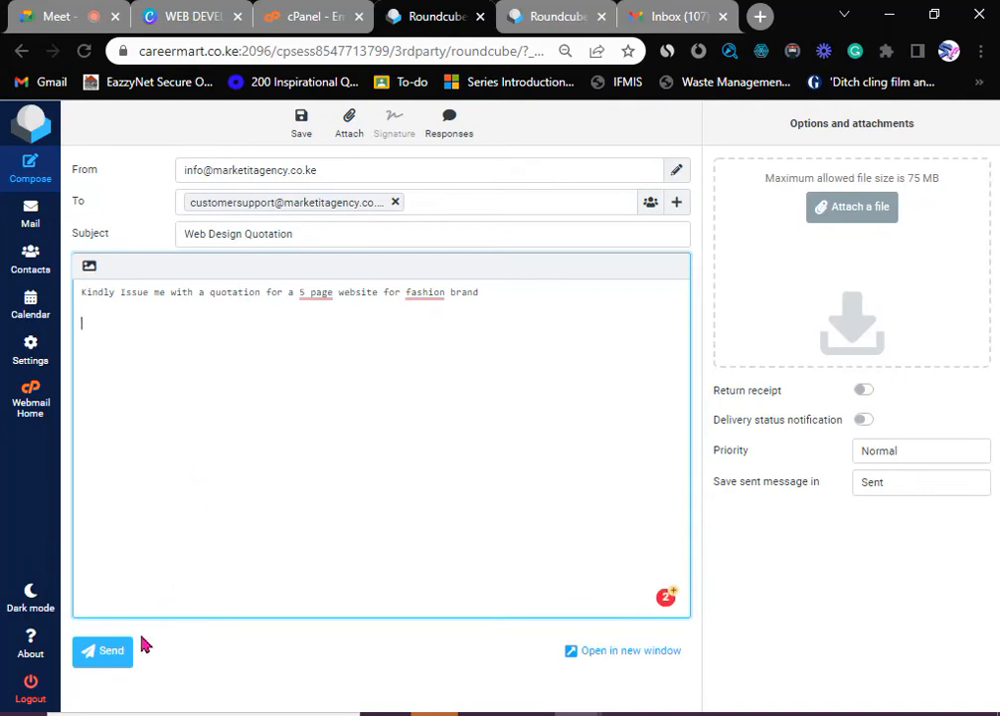
- Send the test email, read the 'Do not reply' auto-response, then switch to Gmail
{"action": "left_click", "coordinate": [117, 655]}
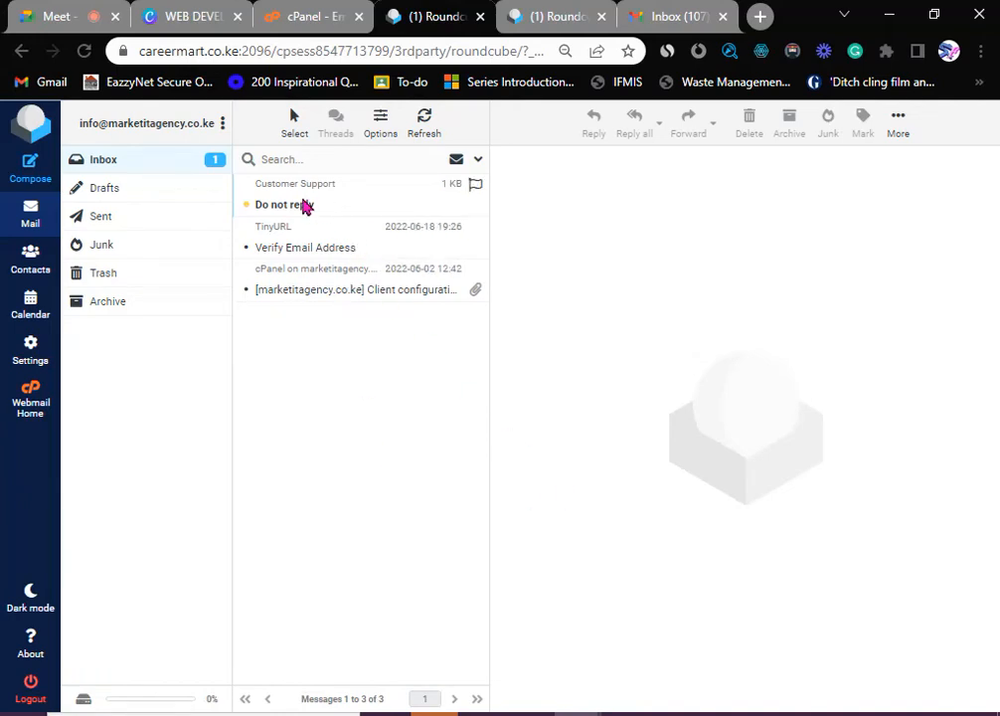
{"action": "left_click", "coordinate": [308, 204]}
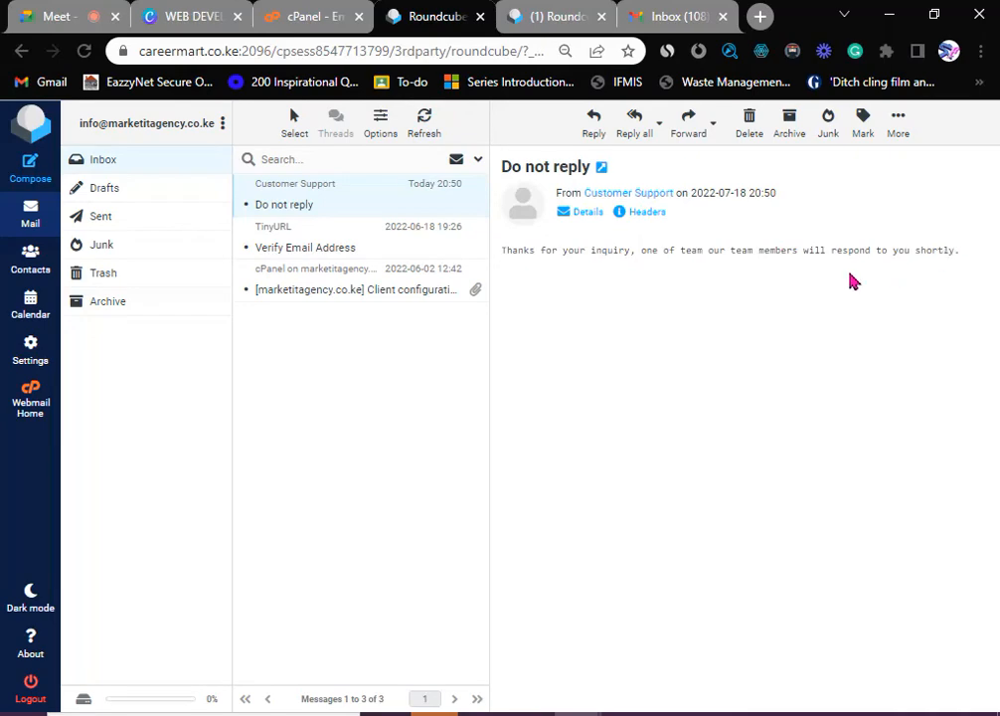
{"action": "left_click", "coordinate": [686, 17]}
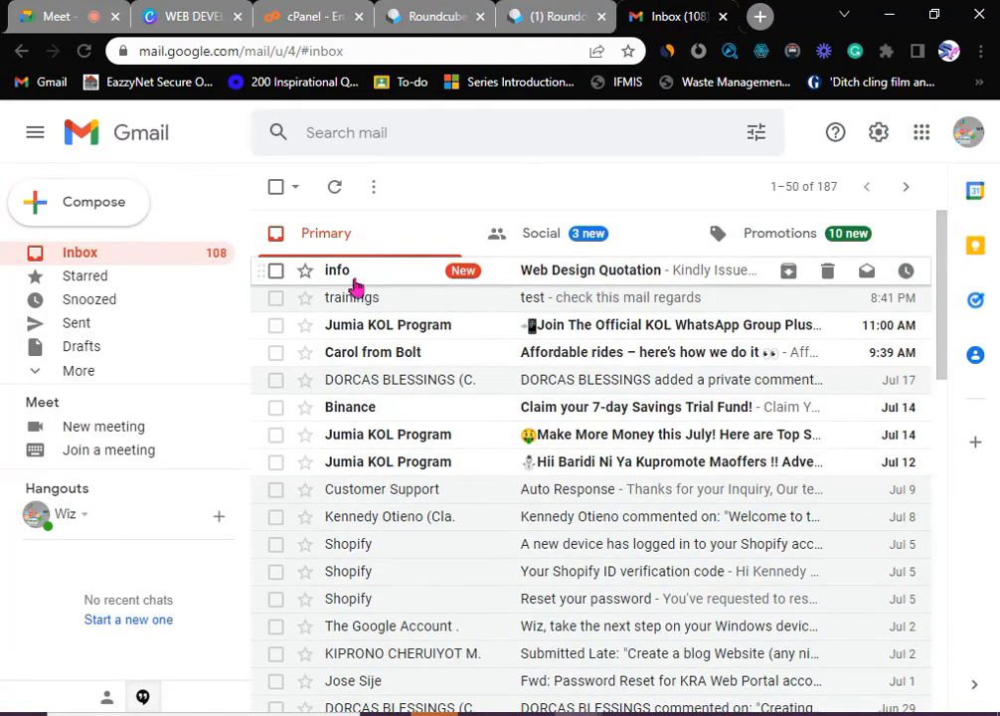
- Open the forwarded 'Web Design Quotation' email in Gmail, then switch back to Roundcube
{"action": "left_click", "coordinate": [563, 278]}
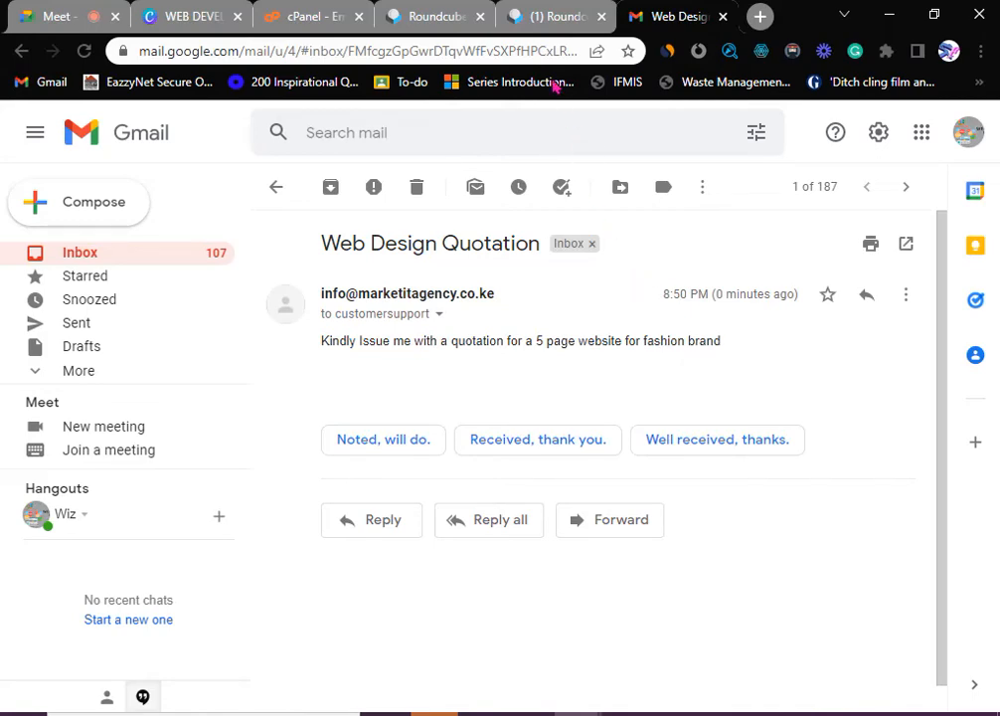
{"action": "left_click", "coordinate": [443, 18]}
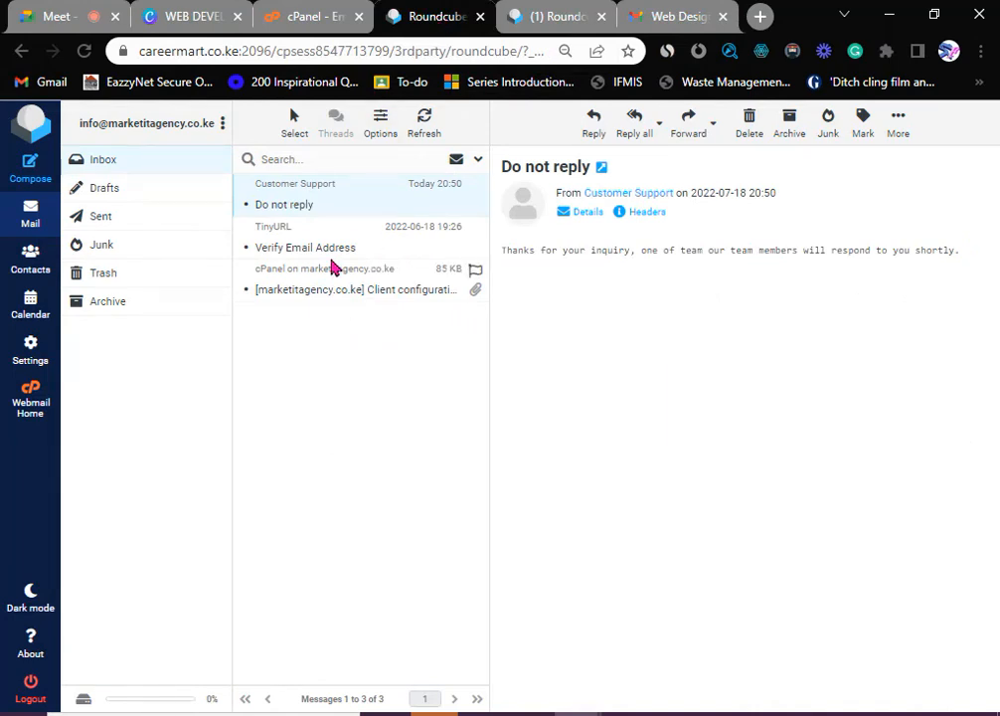
- Return to the cPanel home dashboard and choose Email Marketing under Email
{"action": "left_click", "coordinate": [286, 17]}
{"action": "scroll", "coordinate": [208, 233], "scroll_direction": "up", "scroll_amount": 2}
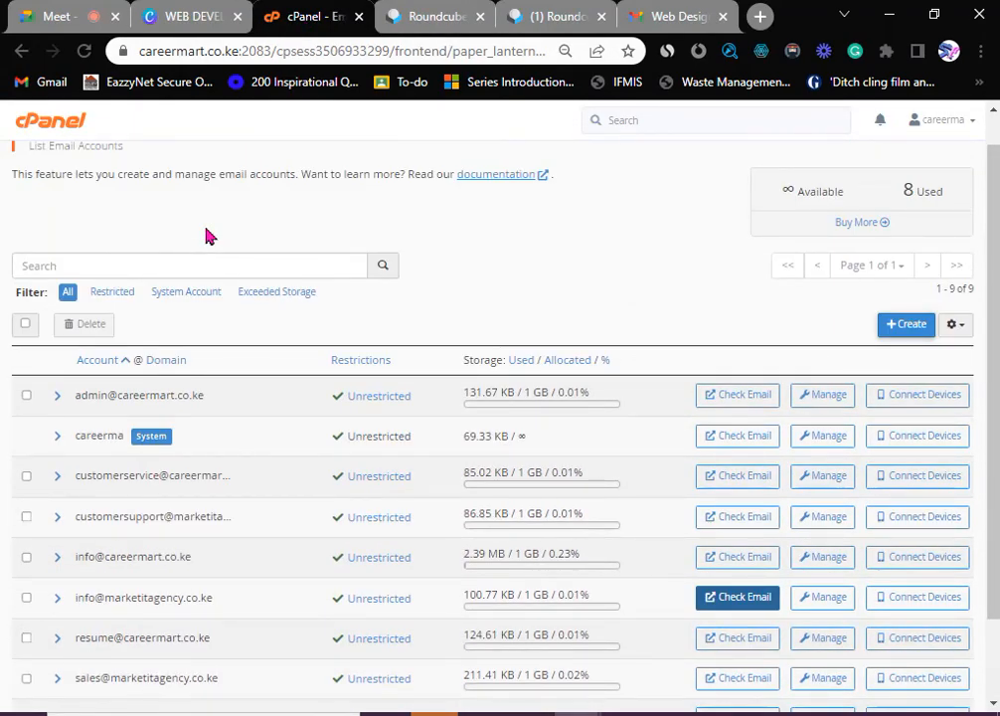
{"action": "scroll", "coordinate": [167, 303], "scroll_direction": "up", "scroll_amount": 1}
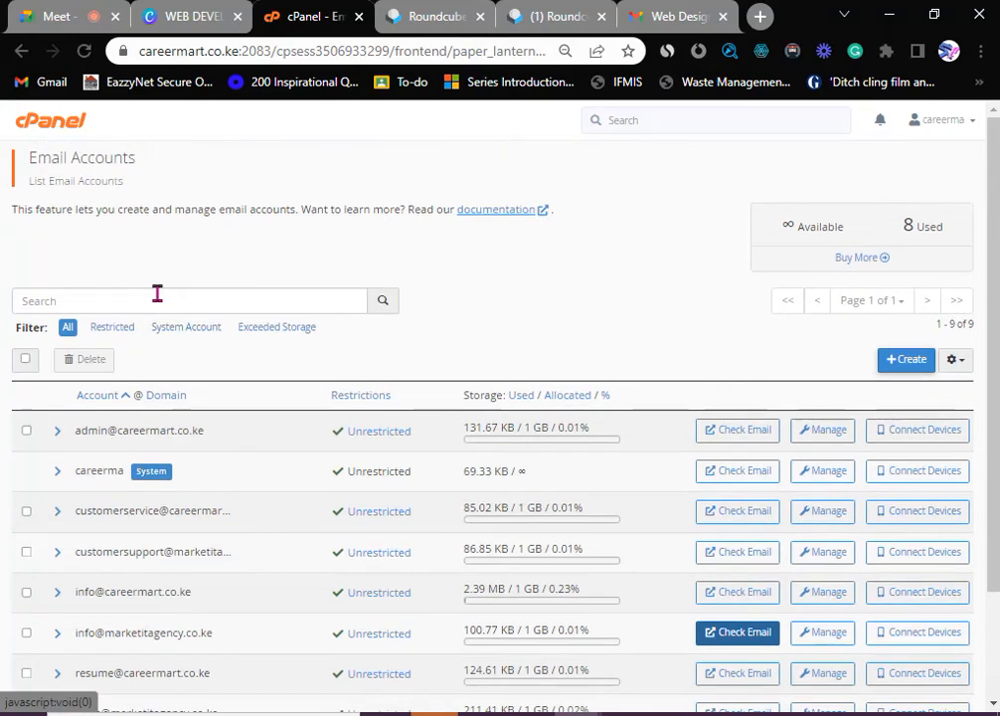
{"action": "left_click", "coordinate": [51, 132]}
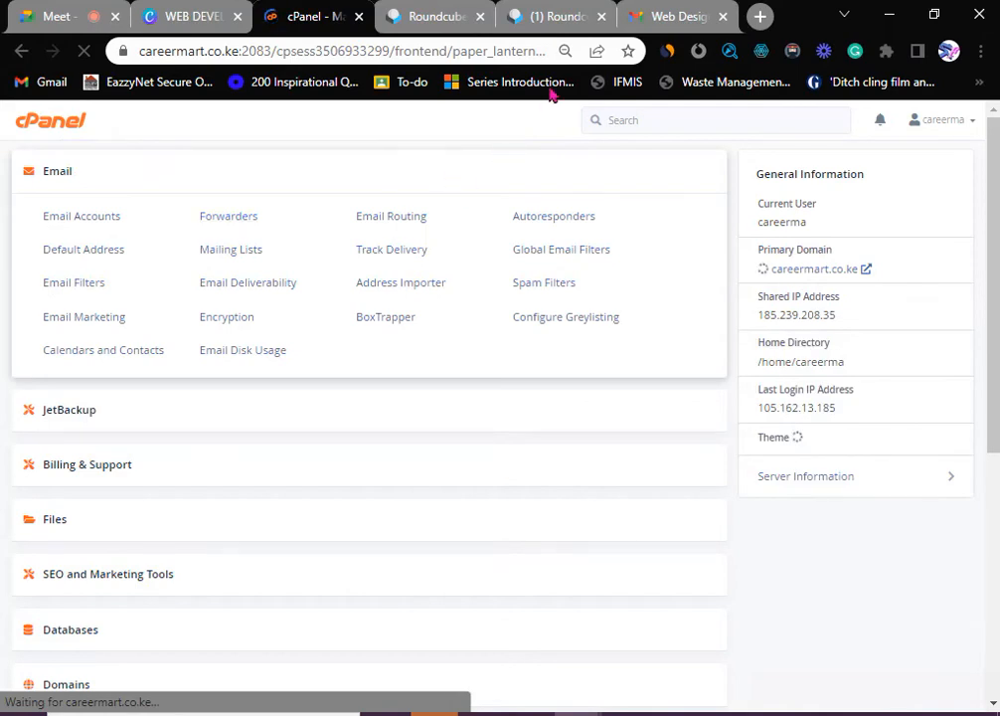
{"action": "left_click", "coordinate": [552, 16]}
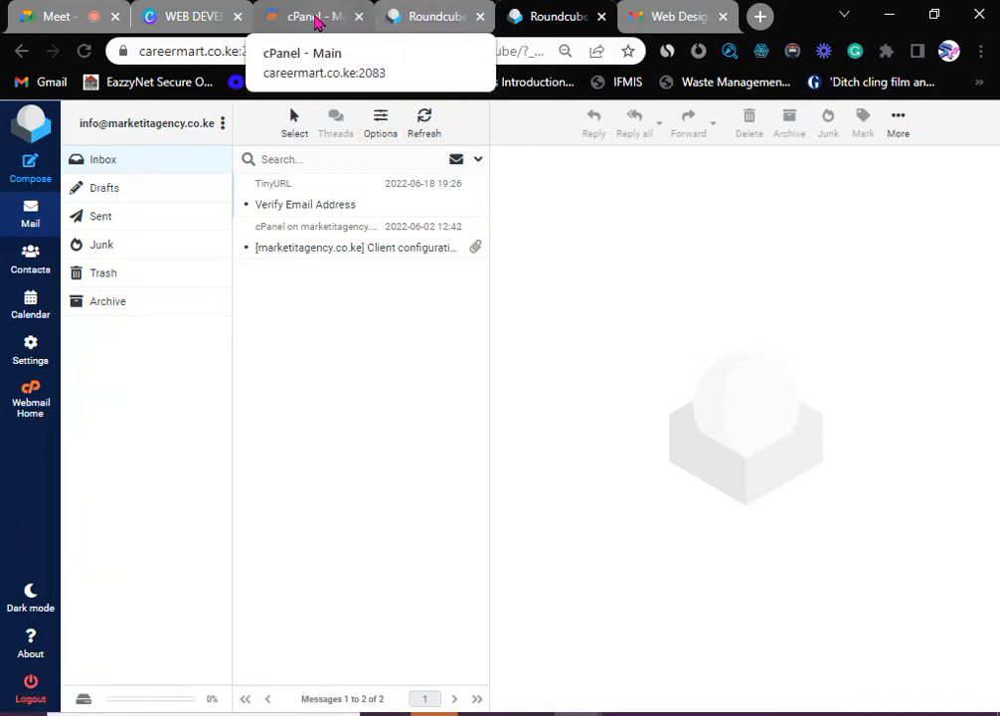
{"action": "left_click", "coordinate": [318, 23]}
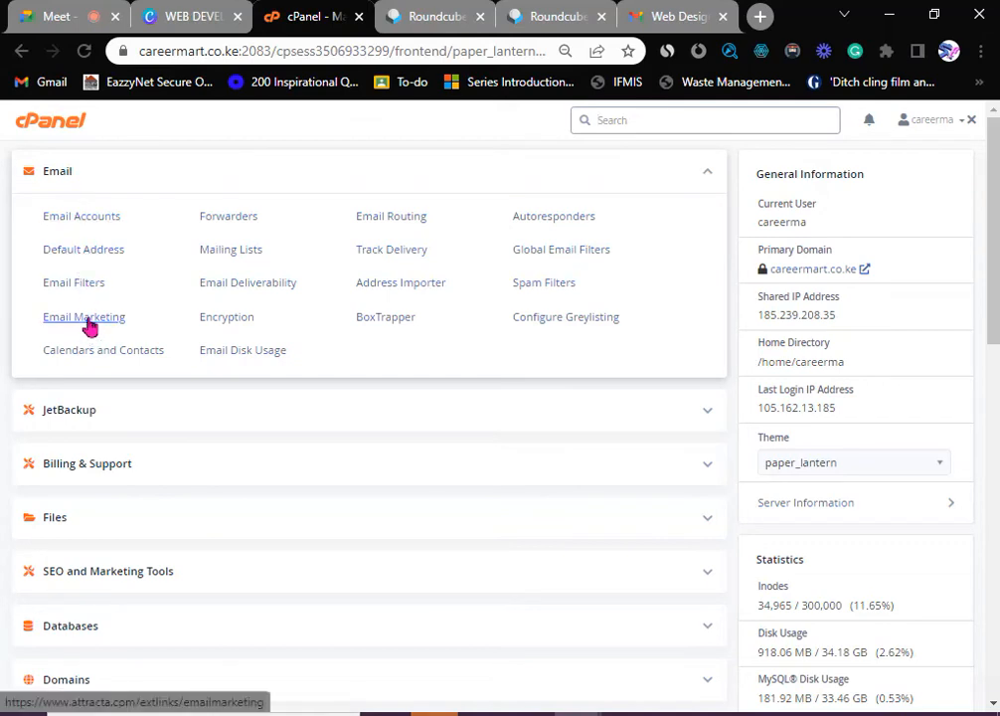
{"action": "left_click", "coordinate": [88, 325]}
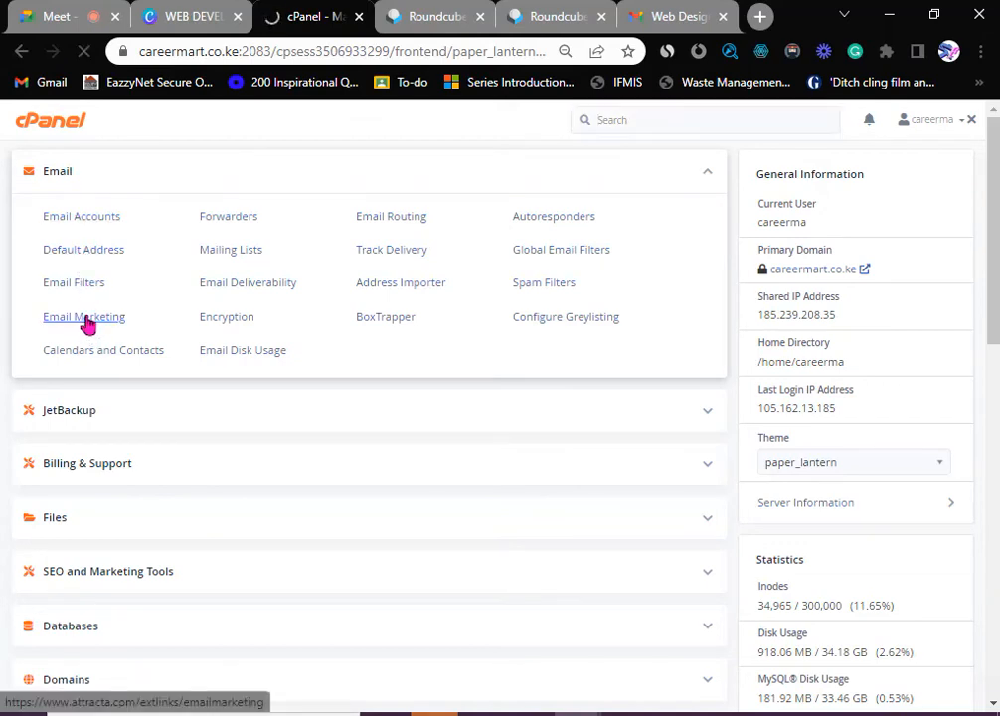
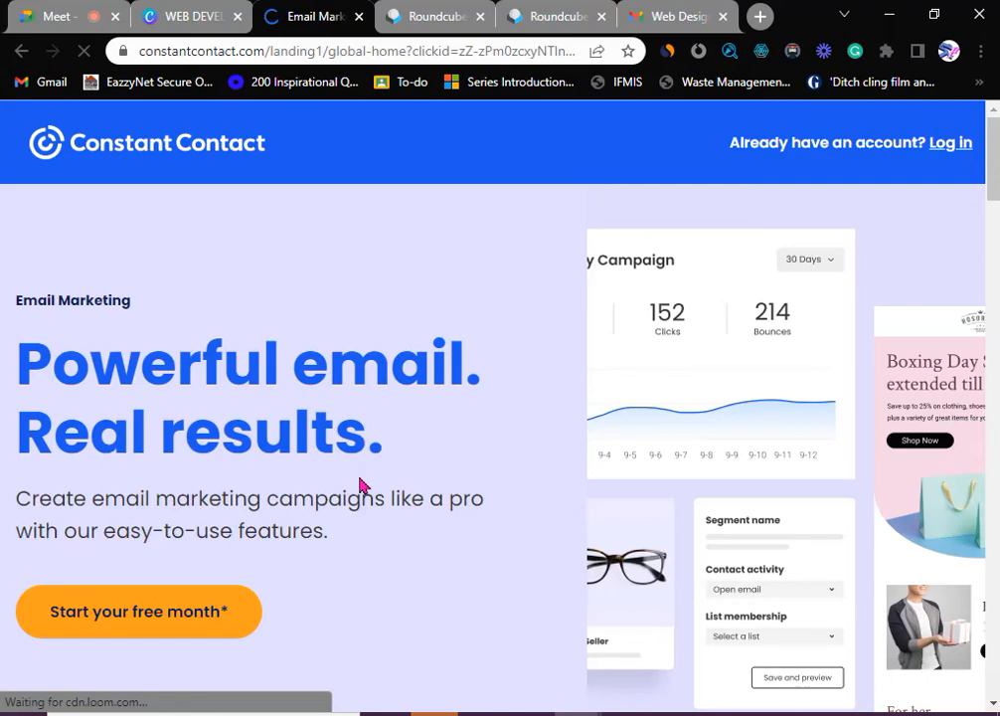
- Go back from Constant Contact, reopen Email Marketing briefly, then return to cPanel's email tools
{"action": "scroll", "coordinate": [361, 485], "scroll_direction": "down", "scroll_amount": 1}
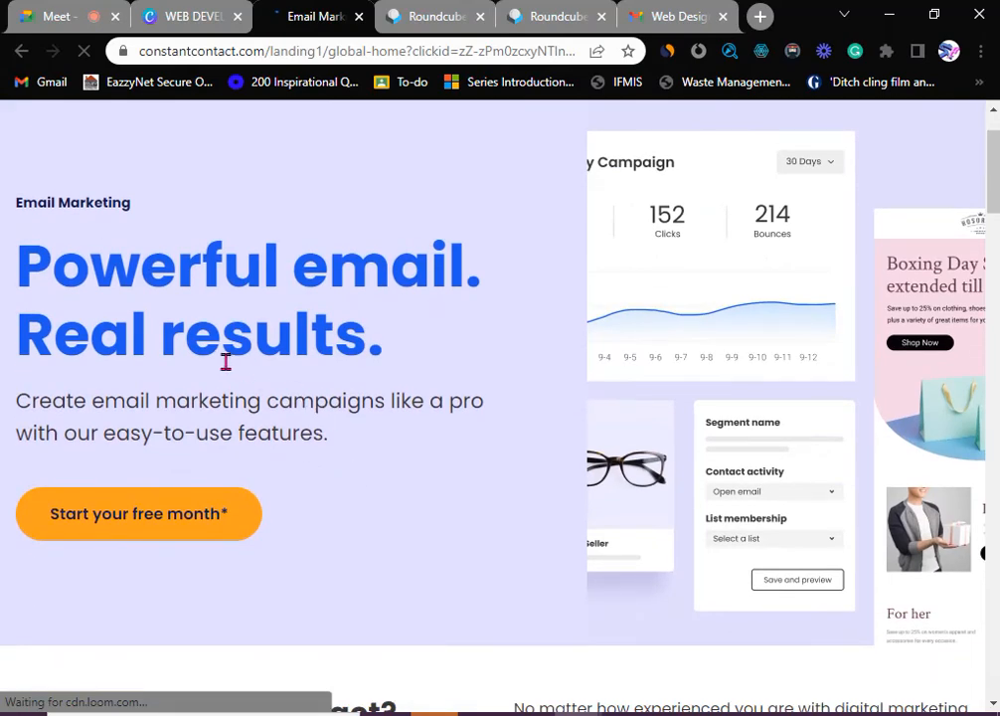
{"action": "scroll", "coordinate": [226, 362], "scroll_direction": "up", "scroll_amount": 1}
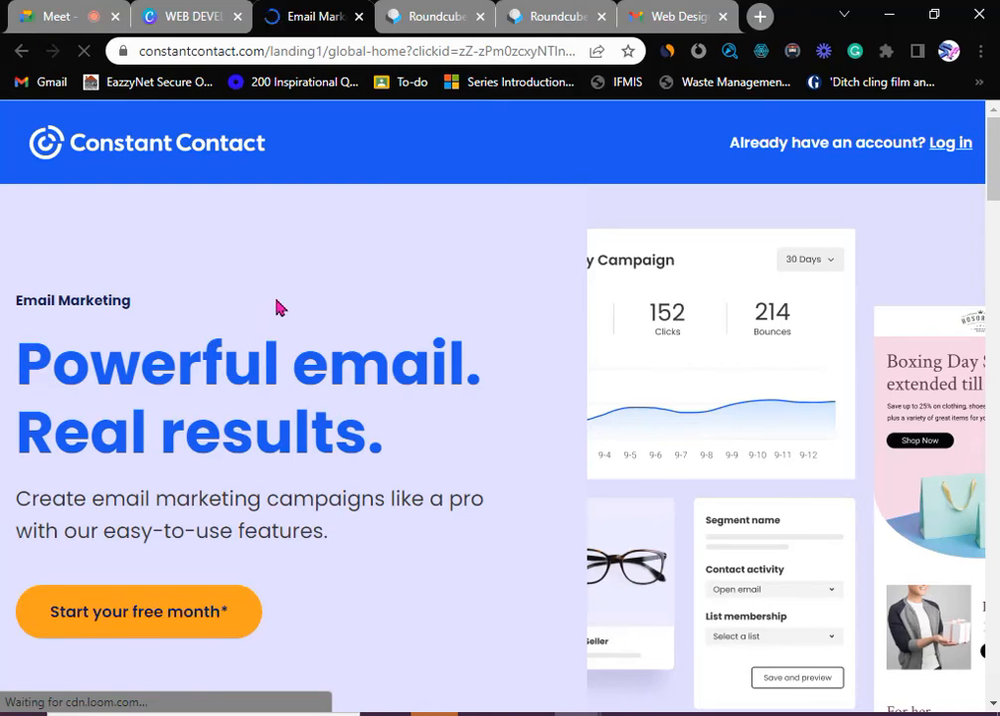
{"action": "left_click", "coordinate": [21, 51]}
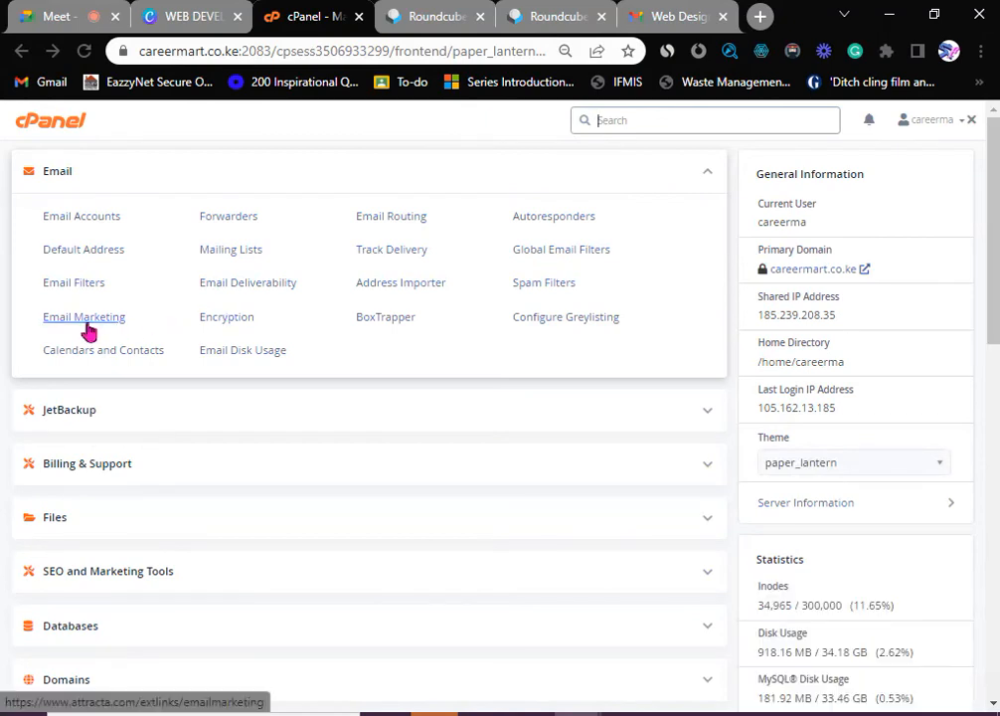
{"action": "left_click", "coordinate": [88, 331]}
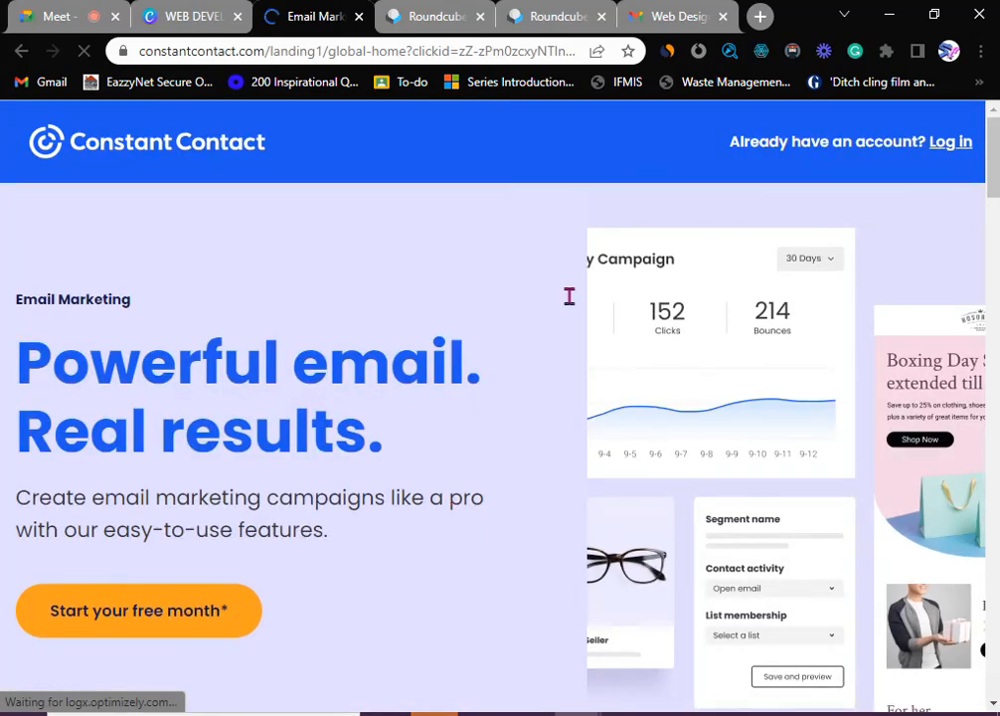
{"action": "scroll", "coordinate": [220, 473], "scroll_direction": "down", "scroll_amount": 2}
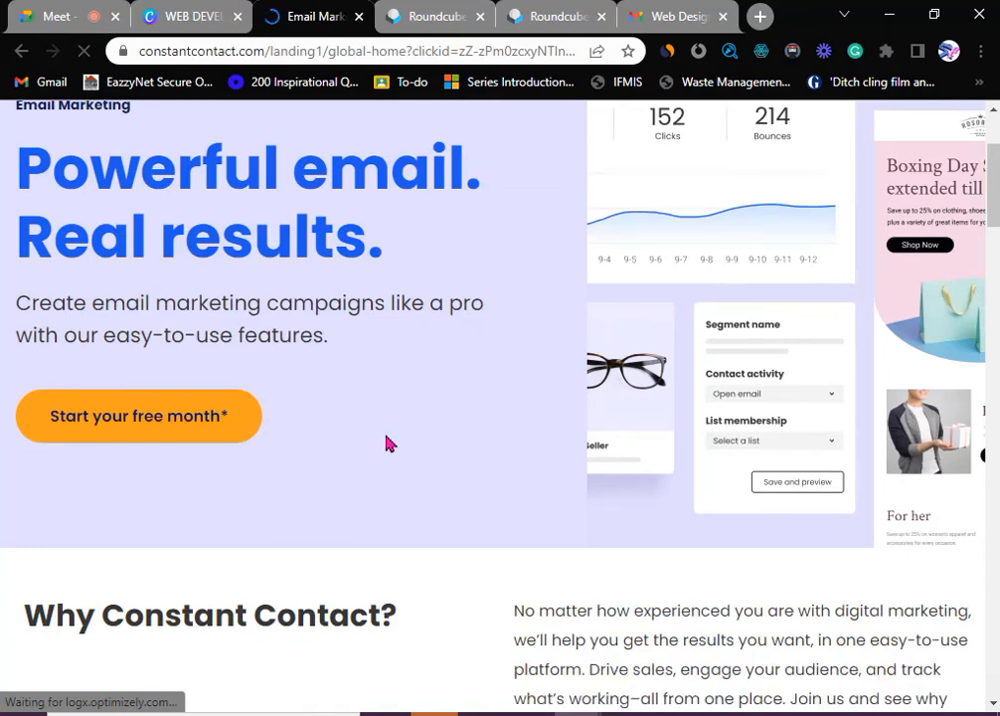
{"action": "scroll", "coordinate": [387, 443], "scroll_direction": "up", "scroll_amount": 2}
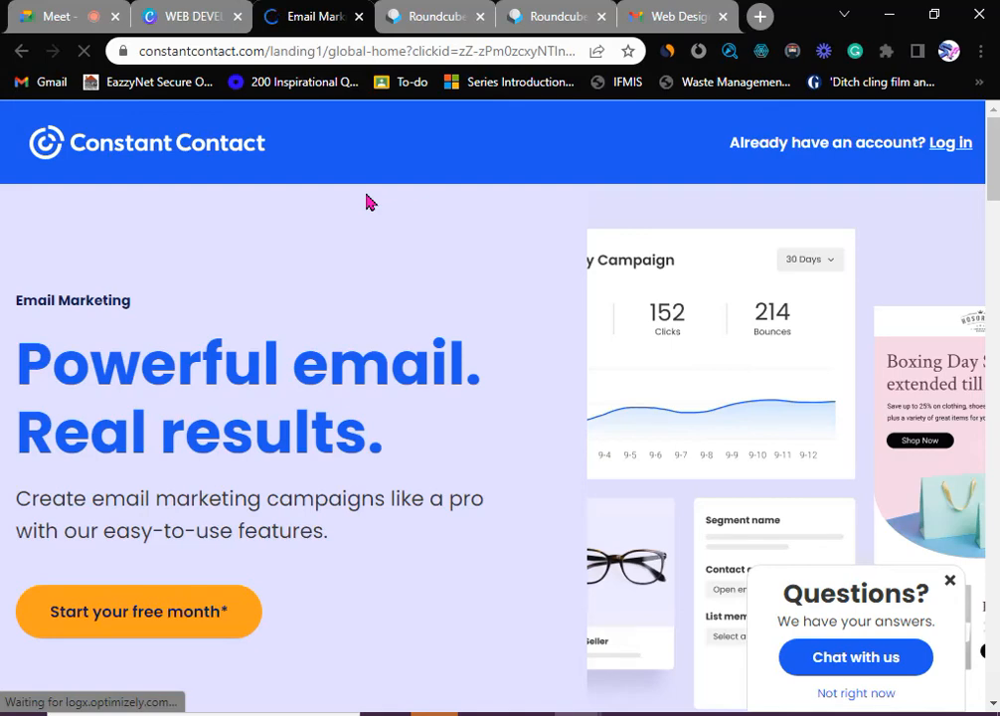
{"action": "left_click", "coordinate": [22, 52]}
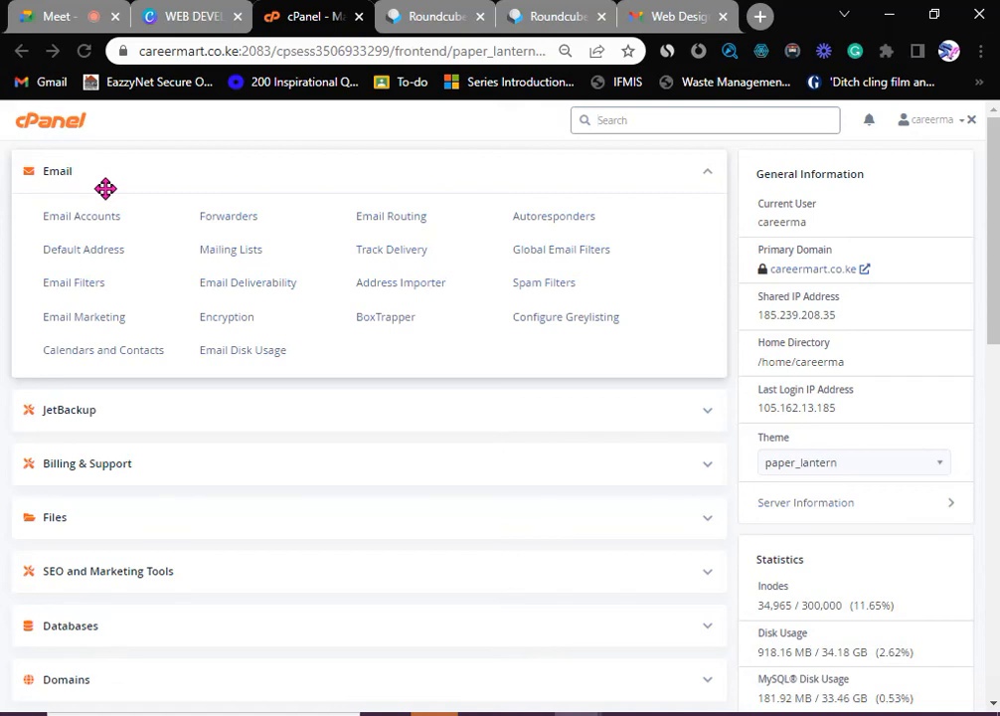
- Review Email Deliverability: careermart.co.ke and marketitagency.co.ke valid, pythonproject.com has DKIM/SPF problems
{"action": "left_click", "coordinate": [233, 289]}
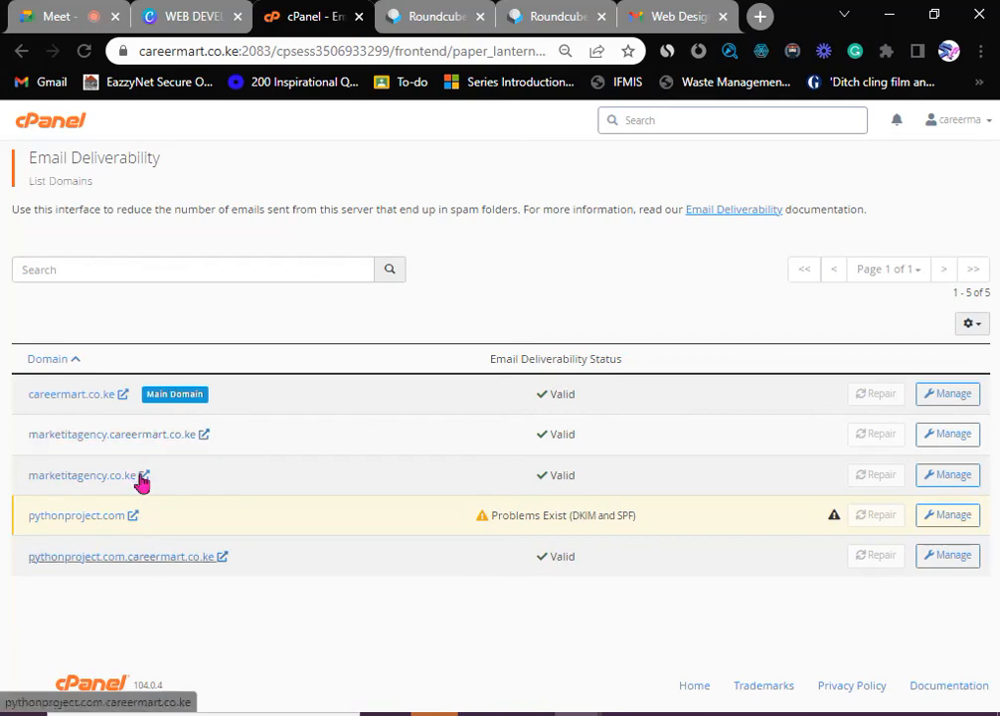
{"action": "left_click", "coordinate": [62, 133]}
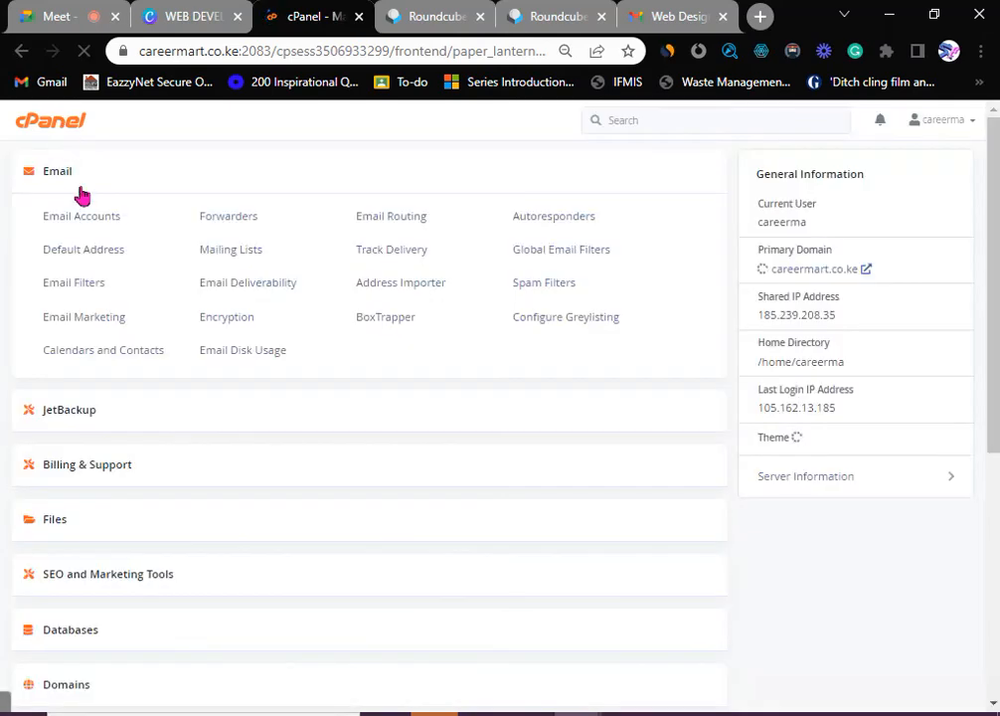
- Expand and collapse the Domains tool group, then collapse the Email group
{"action": "scroll", "coordinate": [100, 399], "scroll_direction": "down", "scroll_amount": 3}
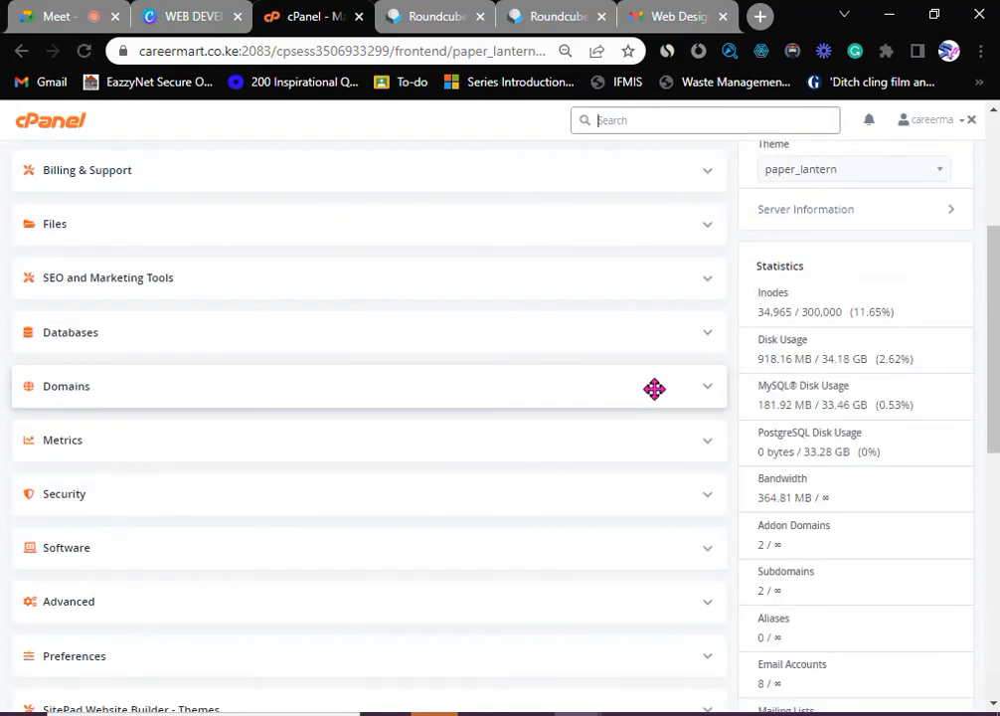
{"action": "left_click", "coordinate": [706, 388]}
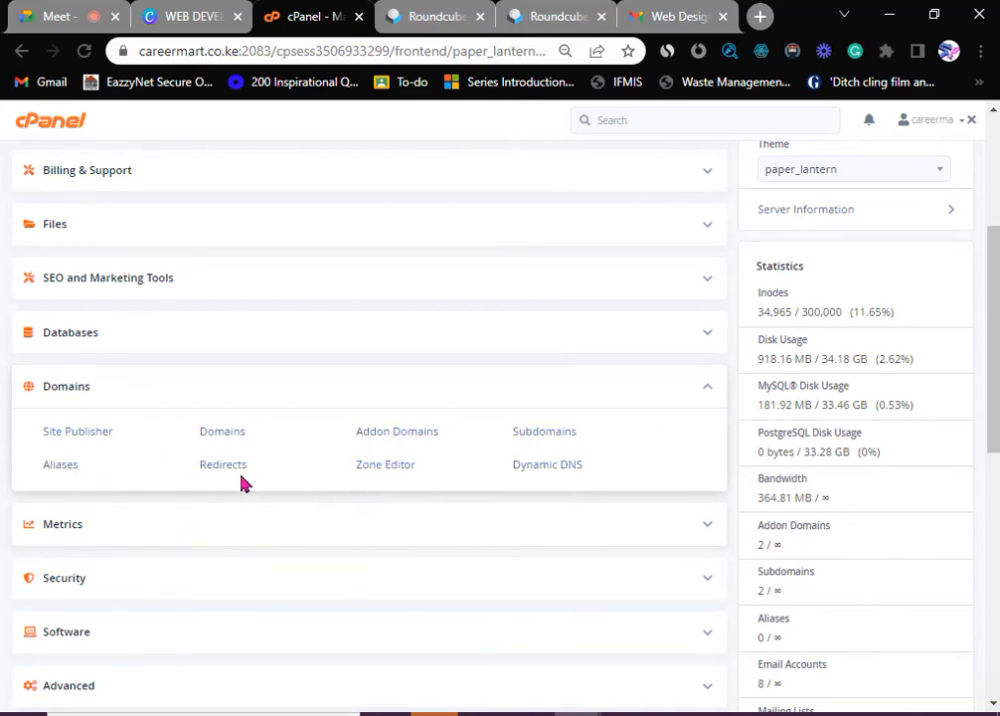
{"action": "scroll", "coordinate": [705, 466], "scroll_direction": "up", "scroll_amount": 1}
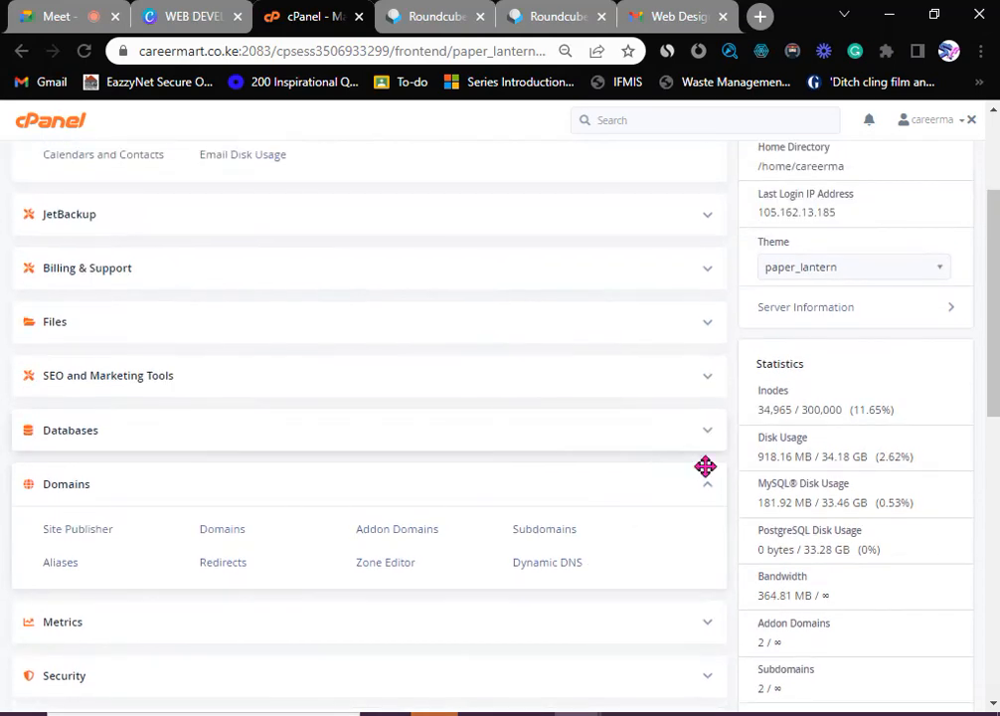
{"action": "left_click", "coordinate": [707, 483]}
{"action": "scroll", "coordinate": [506, 472], "scroll_direction": "up", "scroll_amount": 2}
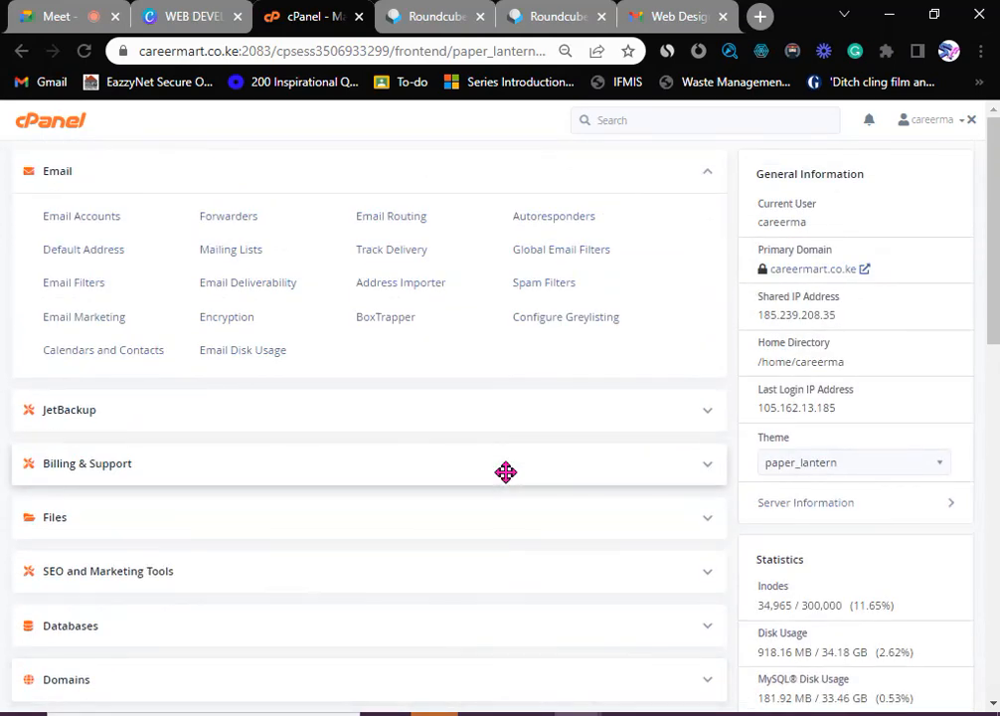
{"action": "left_click", "coordinate": [709, 174]}
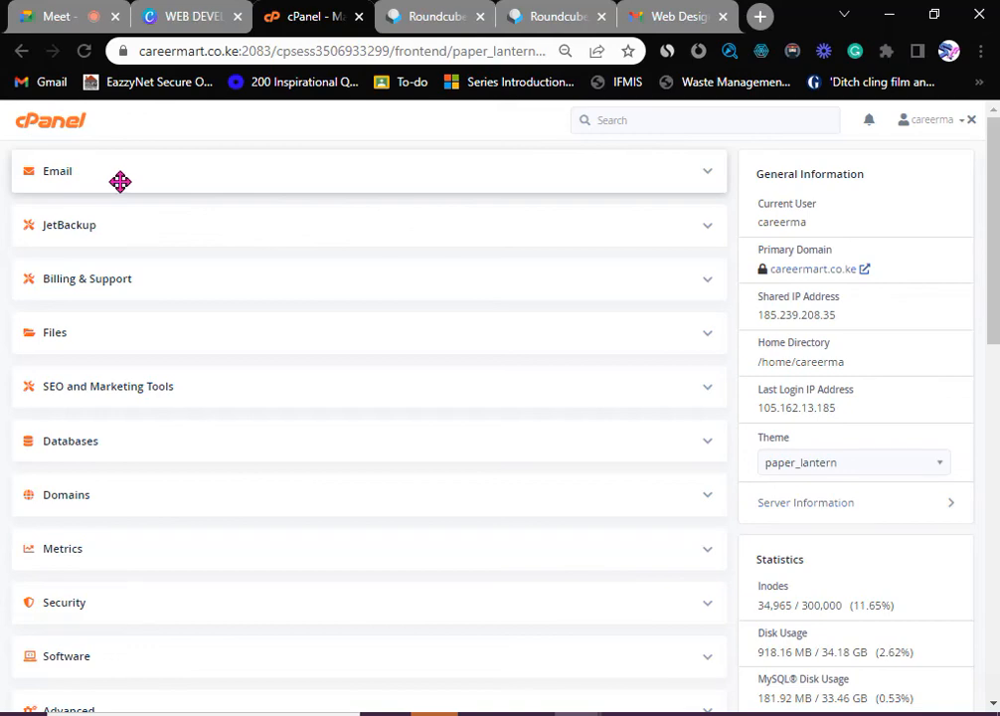
- Expand the Files group to list File Manager and the other file tools
{"action": "scroll", "coordinate": [174, 388], "scroll_direction": "down", "scroll_amount": 2}
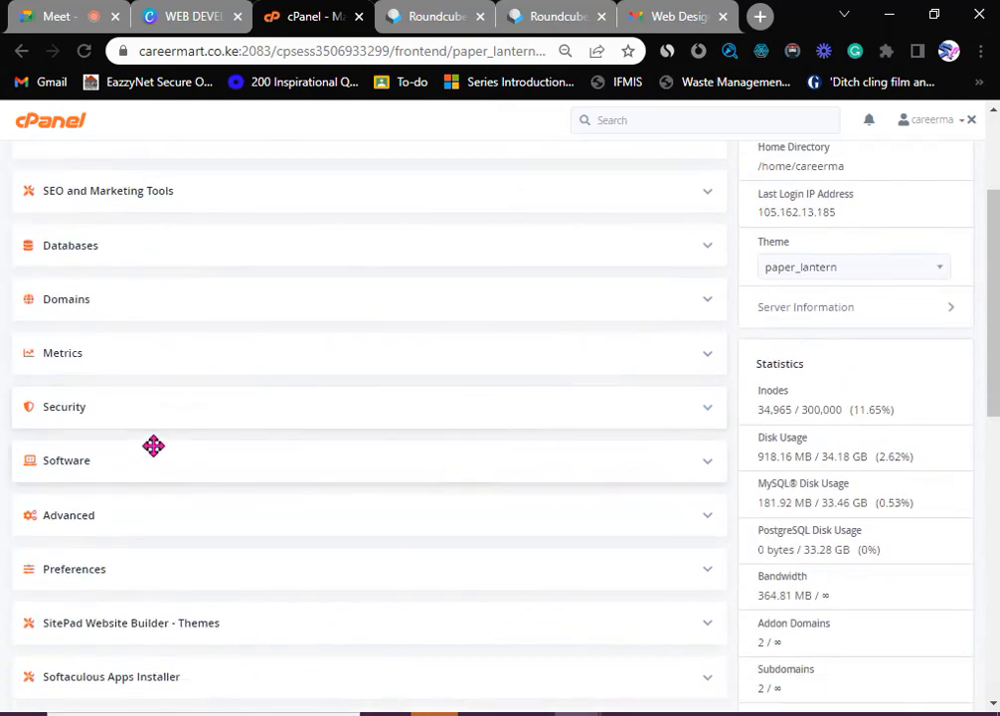
{"action": "scroll", "coordinate": [154, 446], "scroll_direction": "up", "scroll_amount": 2}
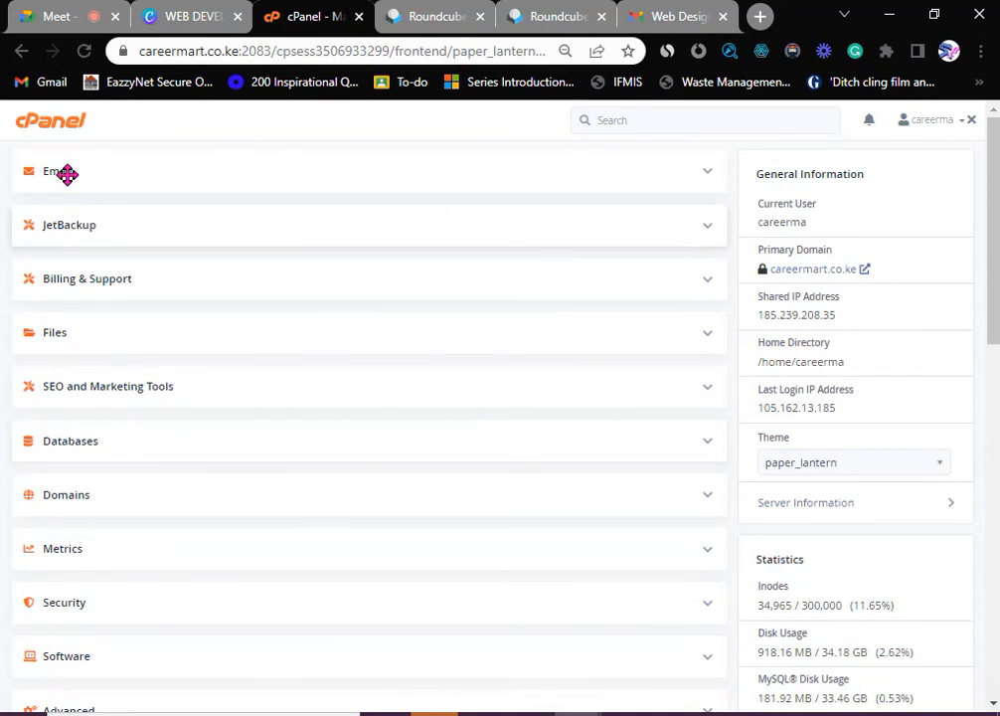
{"action": "scroll", "coordinate": [114, 338], "scroll_direction": "down", "scroll_amount": 2}
{"action": "scroll", "coordinate": [108, 407], "scroll_direction": "down", "scroll_amount": 3}
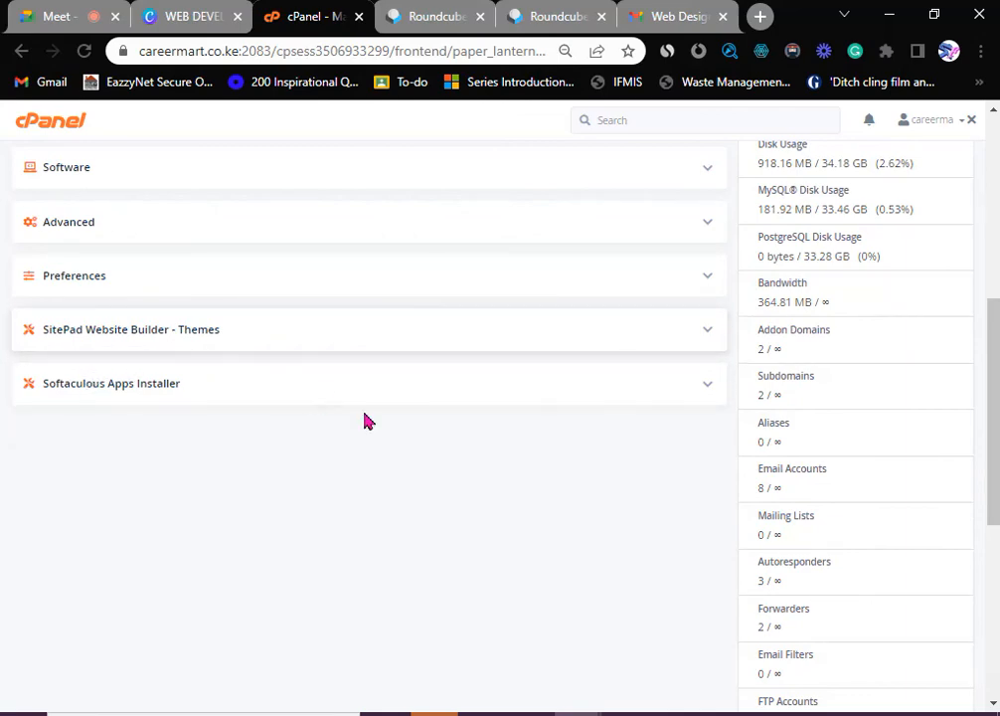
{"action": "scroll", "coordinate": [159, 423], "scroll_direction": "up", "scroll_amount": 5}
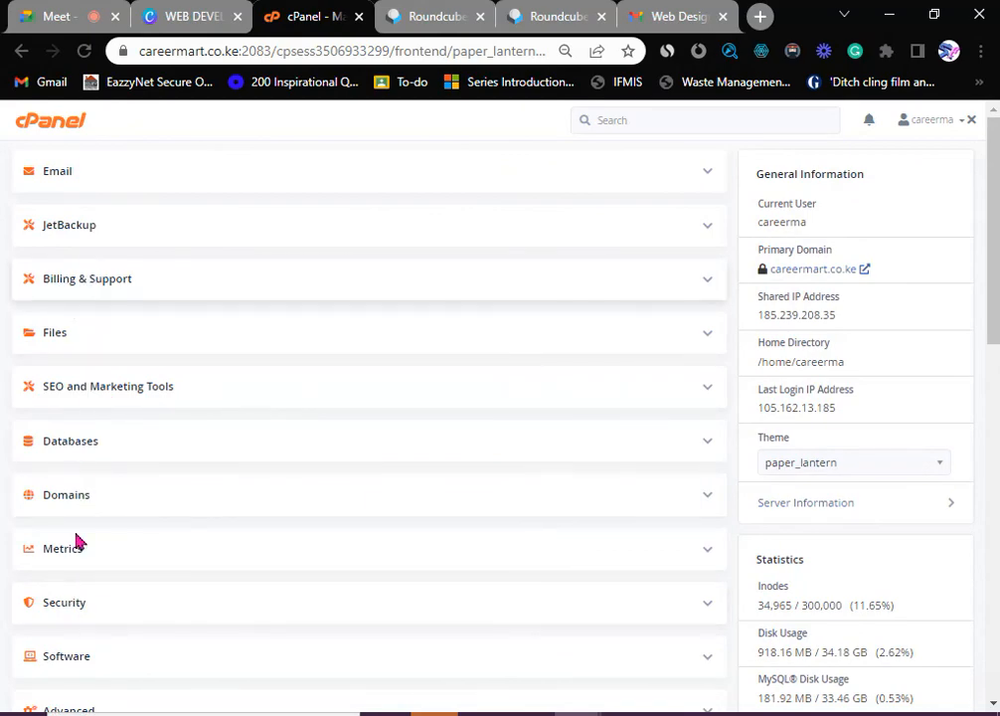
{"action": "scroll", "coordinate": [72, 557], "scroll_direction": "down", "scroll_amount": 4}
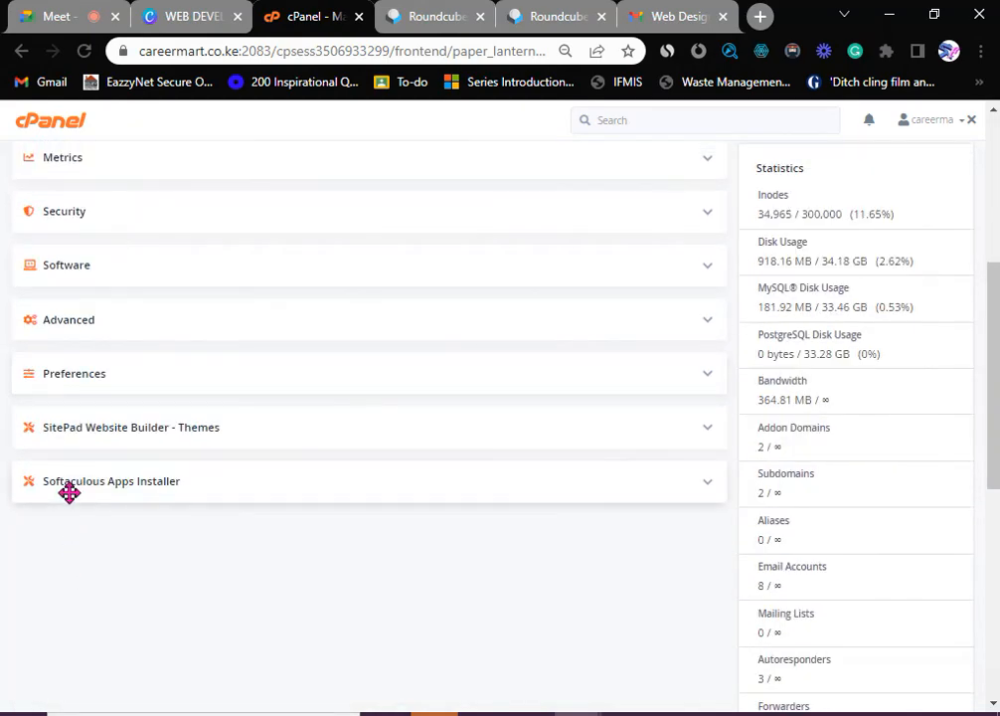
{"action": "scroll", "coordinate": [70, 488], "scroll_direction": "up", "scroll_amount": 4}
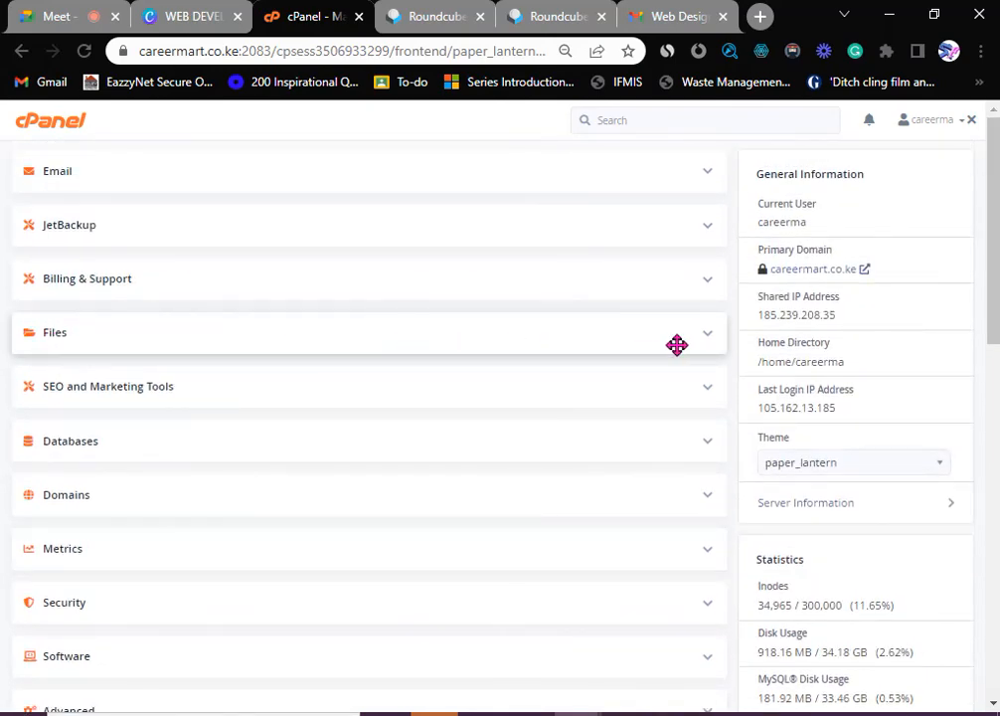
{"action": "left_click", "coordinate": [712, 340]}
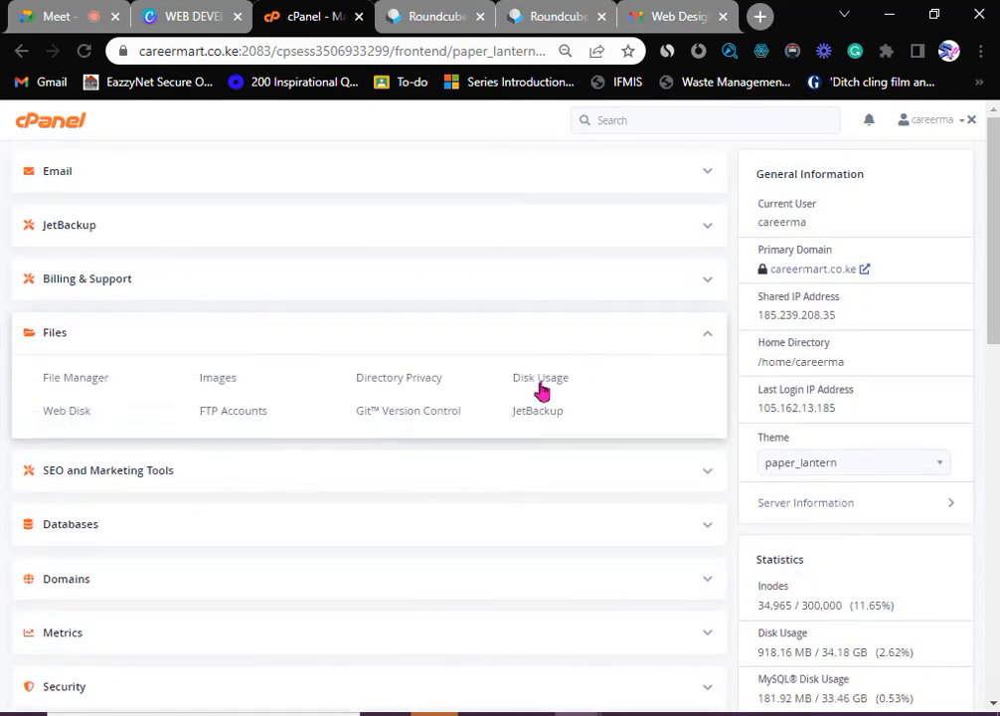
- Open File Manager in a new tab and list the marketitagency.co.ke folder's WordPress files
{"action": "left_click", "coordinate": [81, 385]}
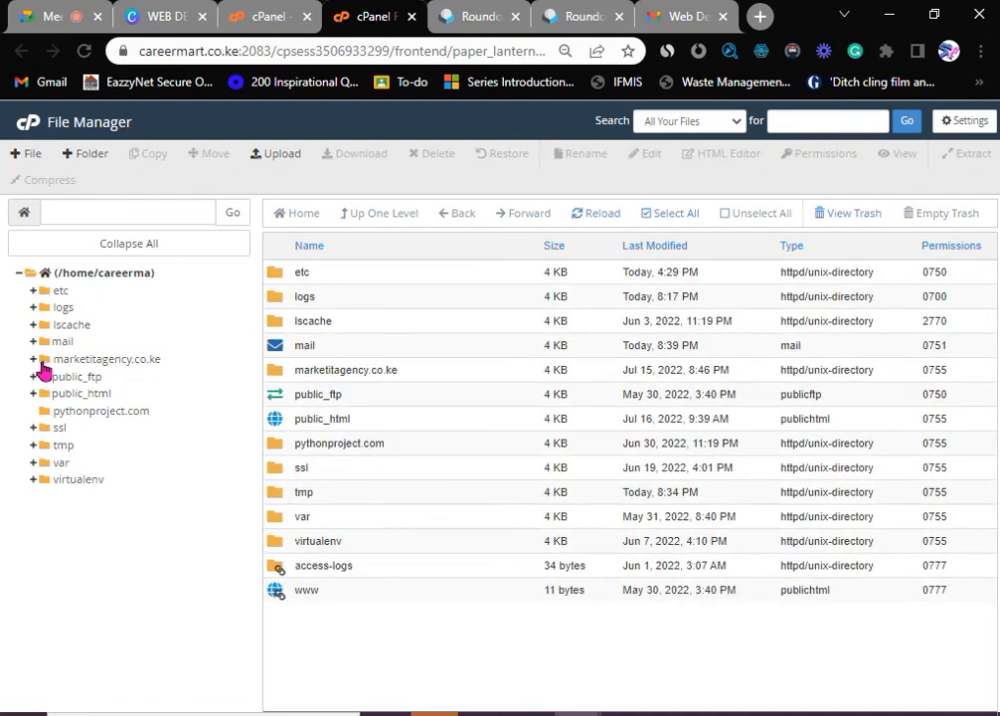
{"action": "left_click", "coordinate": [45, 359]}
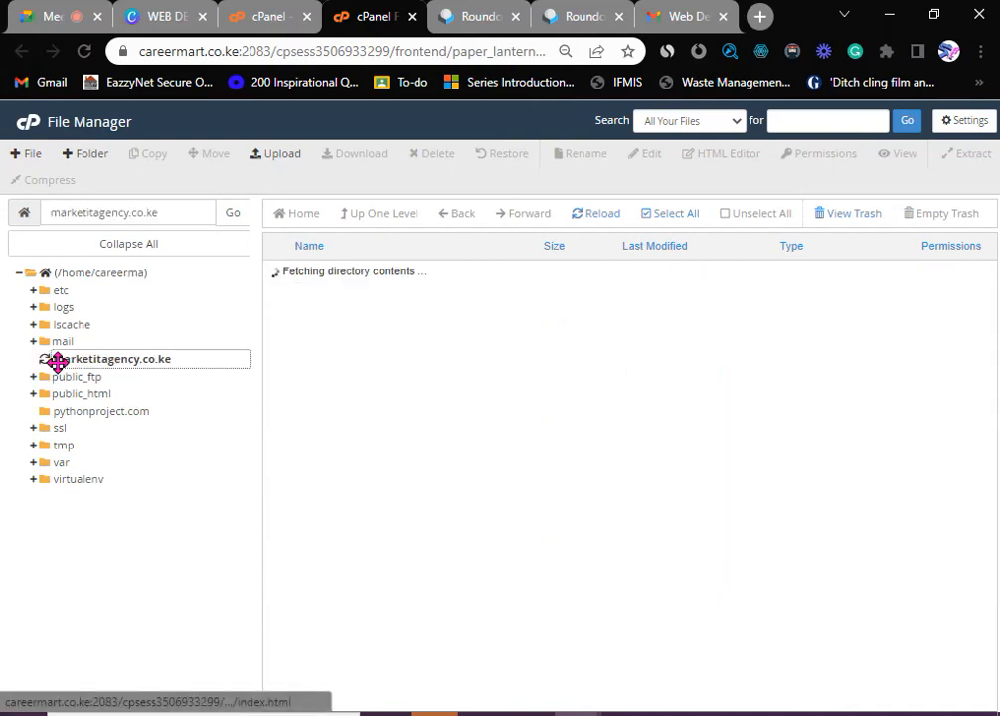
{"action": "scroll", "coordinate": [350, 477], "scroll_direction": "down", "scroll_amount": 2}
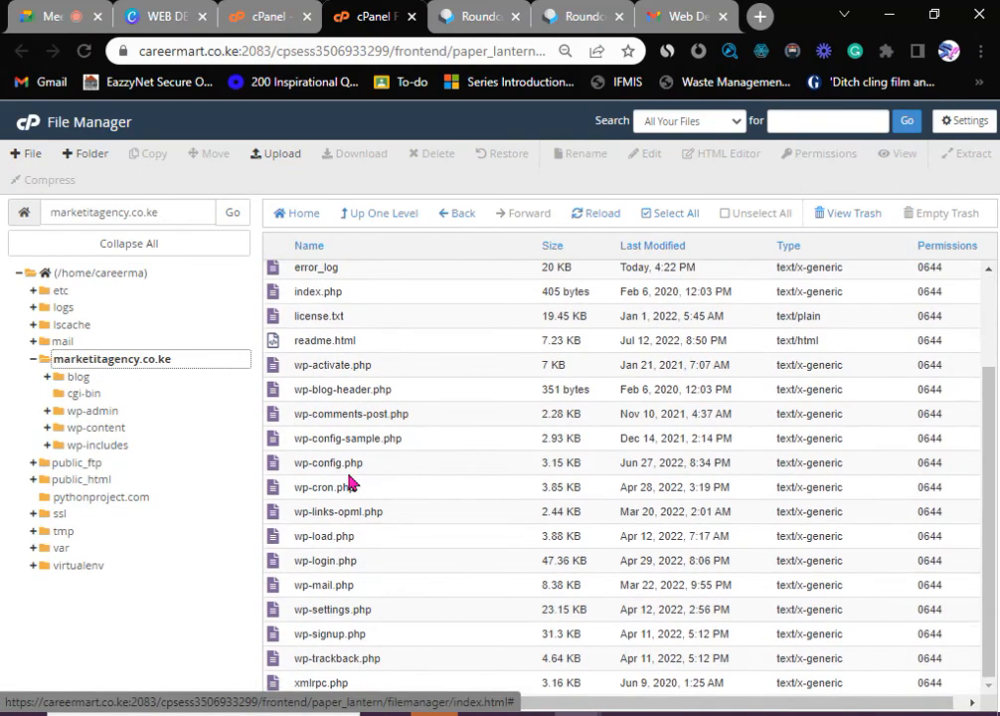
{"action": "scroll", "coordinate": [332, 497], "scroll_direction": "up", "scroll_amount": 2}
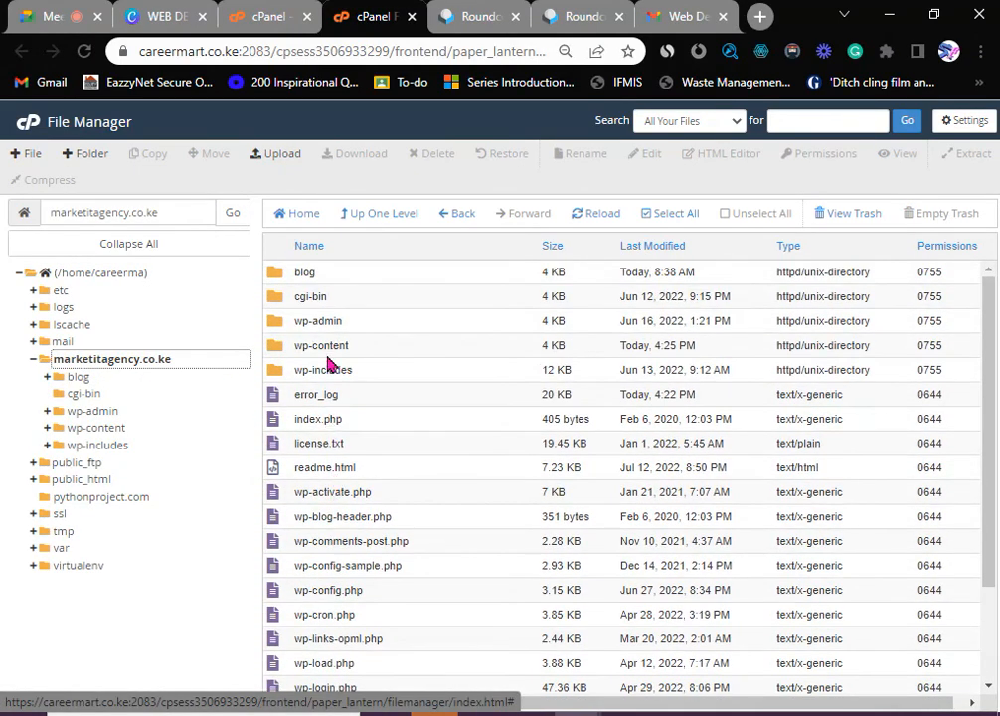
{"action": "left_click", "coordinate": [492, 18]}
- Load the live marketitagency.co.ke homepage from the address bar
{"action": "left_click", "coordinate": [427, 51]}
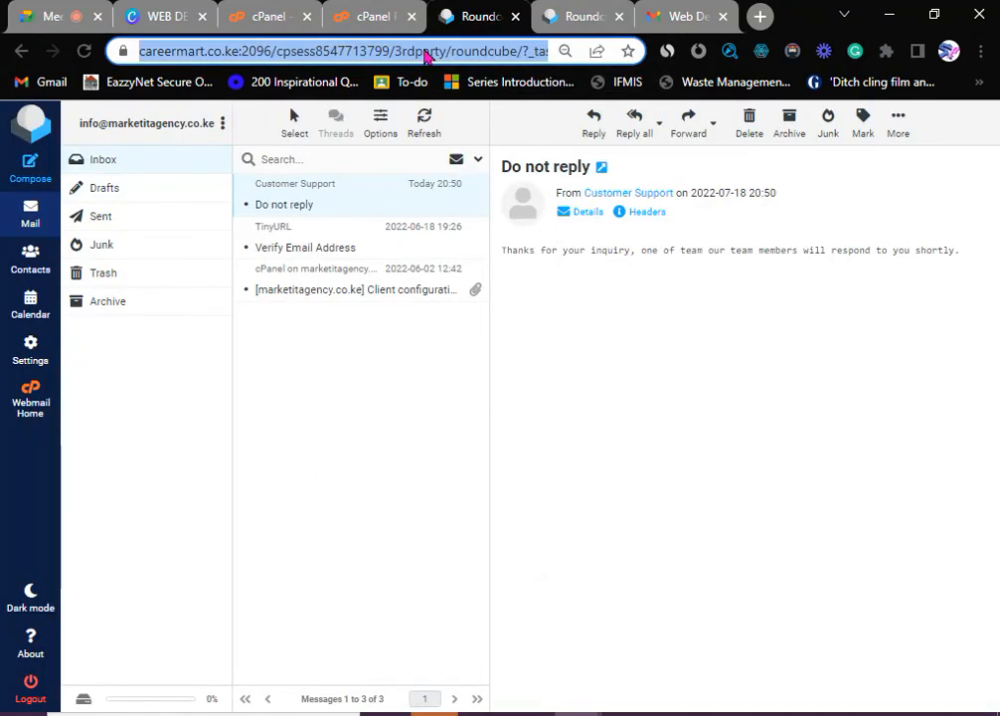
{"action": "type", "text": "marketitagency.co.ke"}
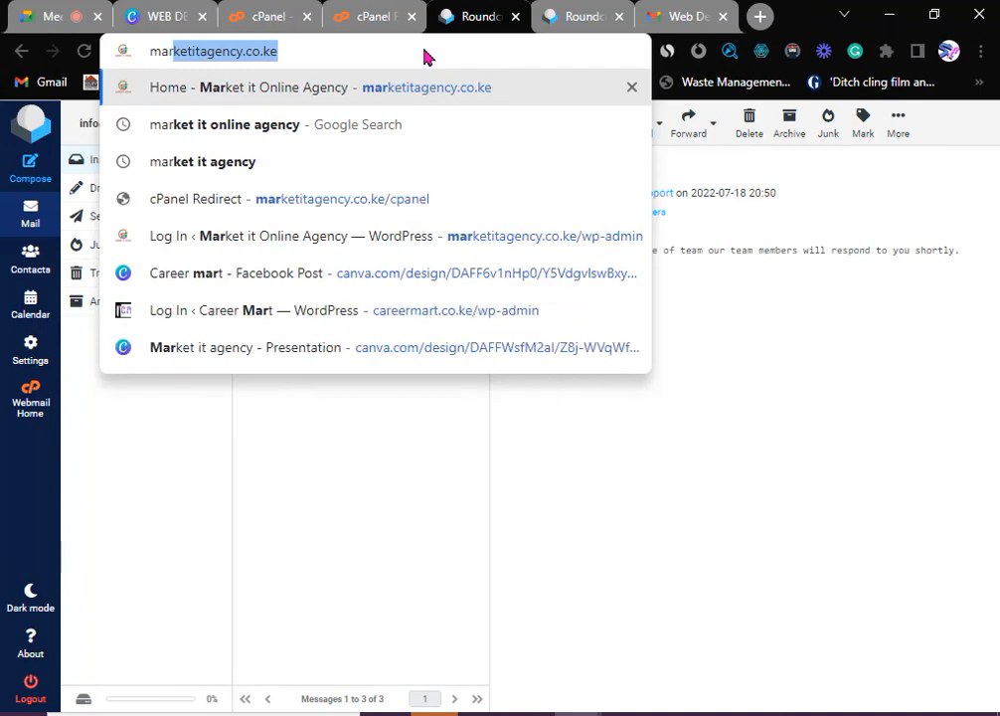
{"action": "left_click", "coordinate": [424, 91]}
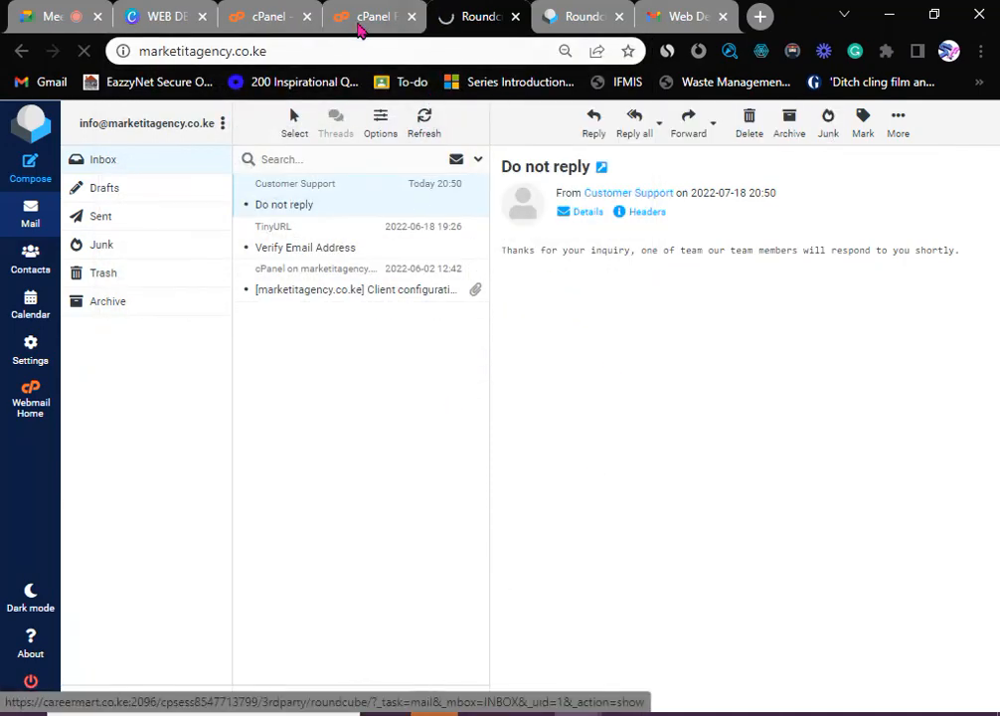
- Compare the File Manager listing with the live homepage by switching between their tabs
{"action": "left_click", "coordinate": [331, 17]}
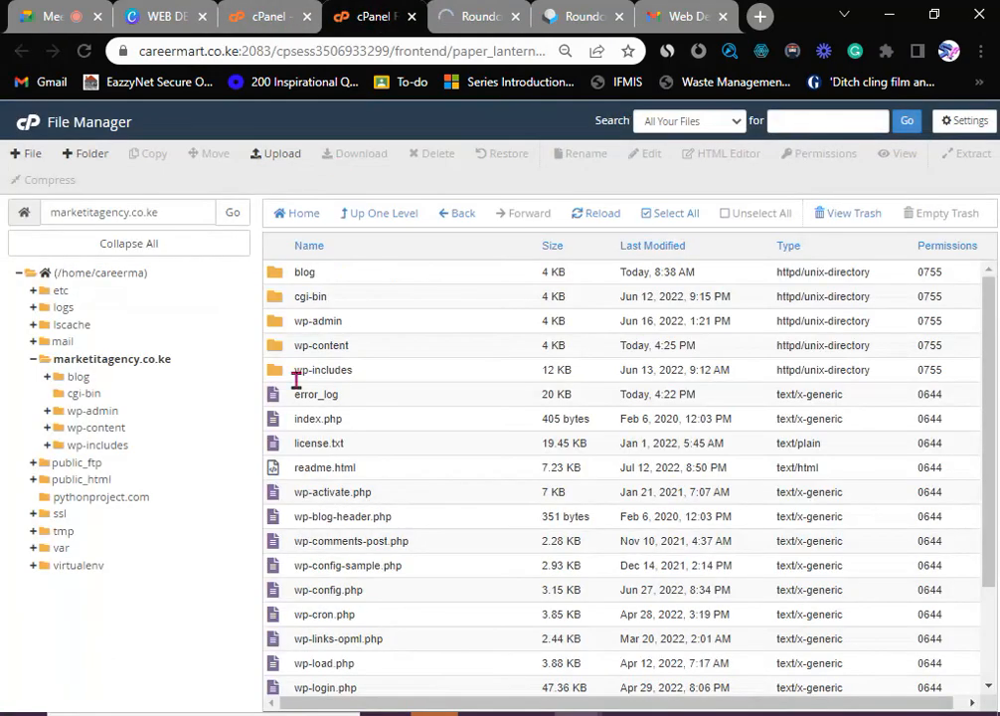
{"action": "scroll", "coordinate": [309, 427], "scroll_direction": "down", "scroll_amount": 3}
{"action": "scroll", "coordinate": [317, 439], "scroll_direction": "up", "scroll_amount": 3}
{"action": "scroll", "coordinate": [328, 434], "scroll_direction": "down", "scroll_amount": 3}
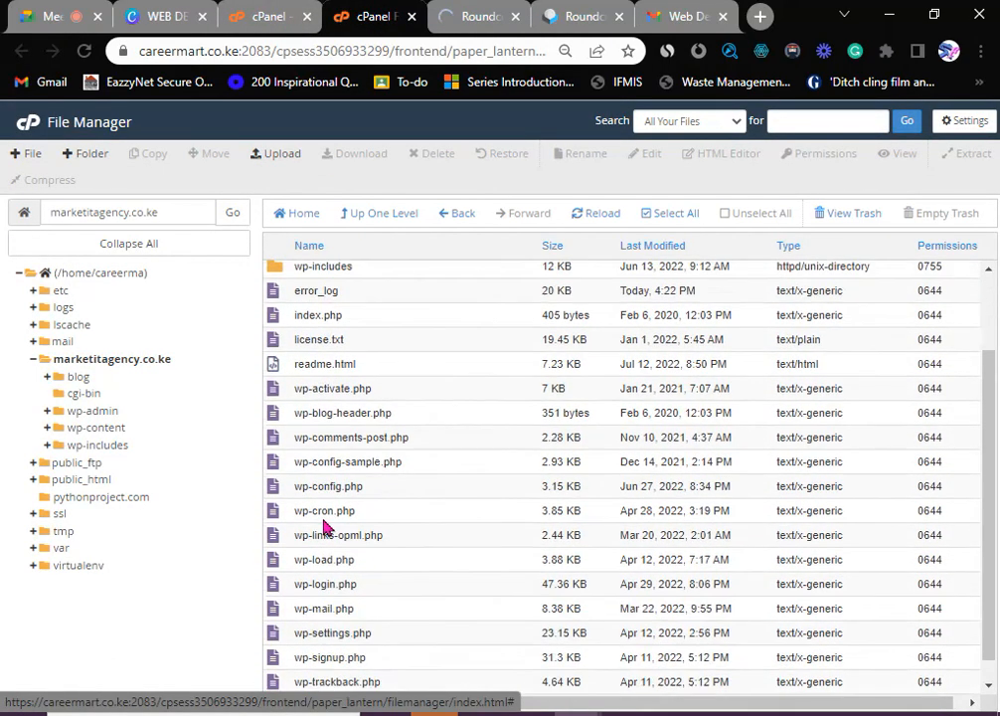
{"action": "scroll", "coordinate": [319, 408], "scroll_direction": "up", "scroll_amount": 3}
{"action": "scroll", "coordinate": [320, 386], "scroll_direction": "down", "scroll_amount": 3}
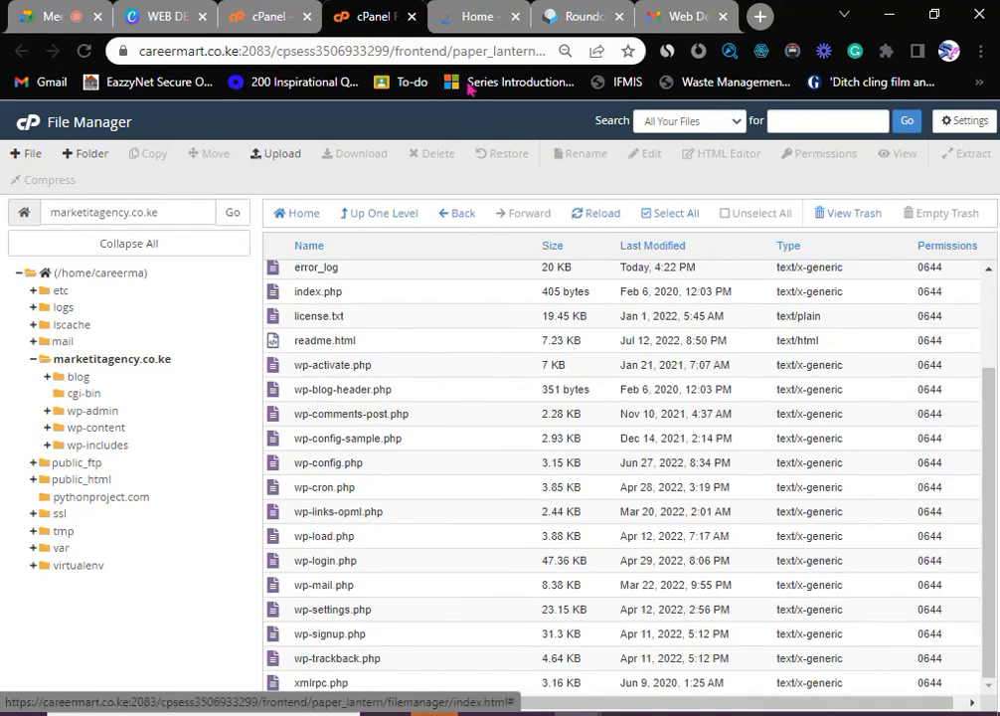
{"action": "left_click", "coordinate": [473, 19]}
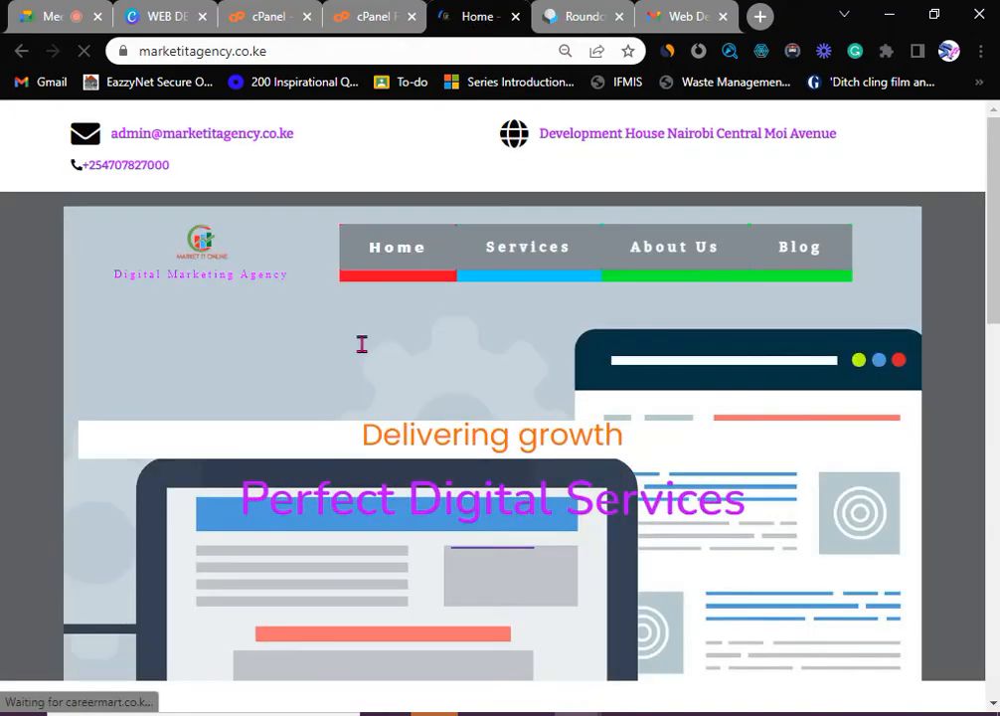
{"action": "scroll", "coordinate": [364, 353], "scroll_direction": "down", "scroll_amount": 2}
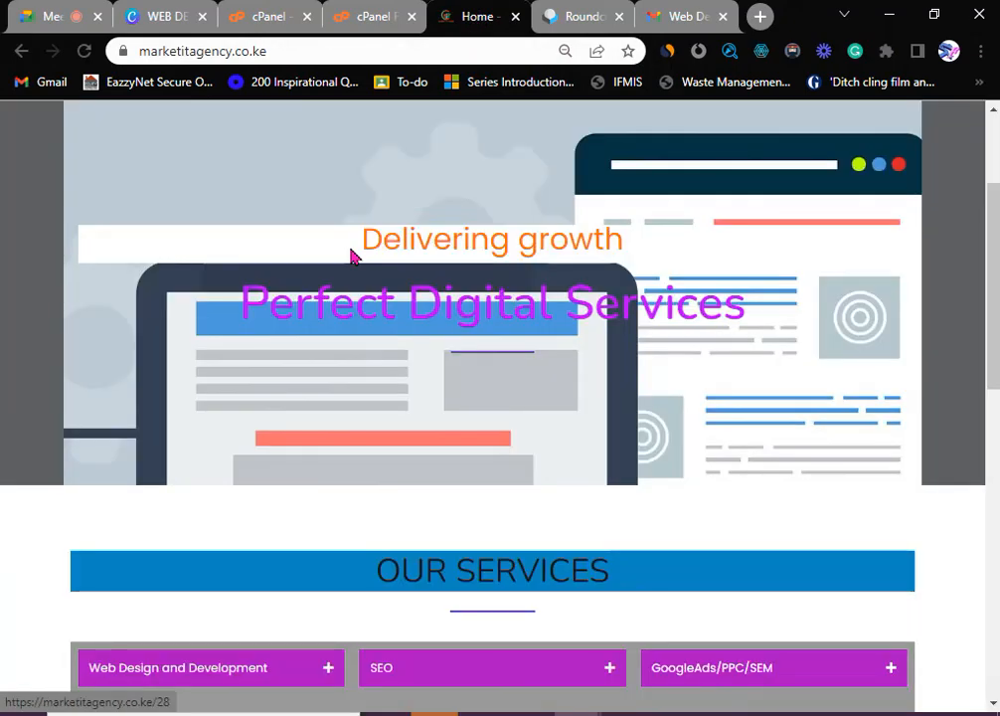
{"action": "left_click", "coordinate": [375, 18]}
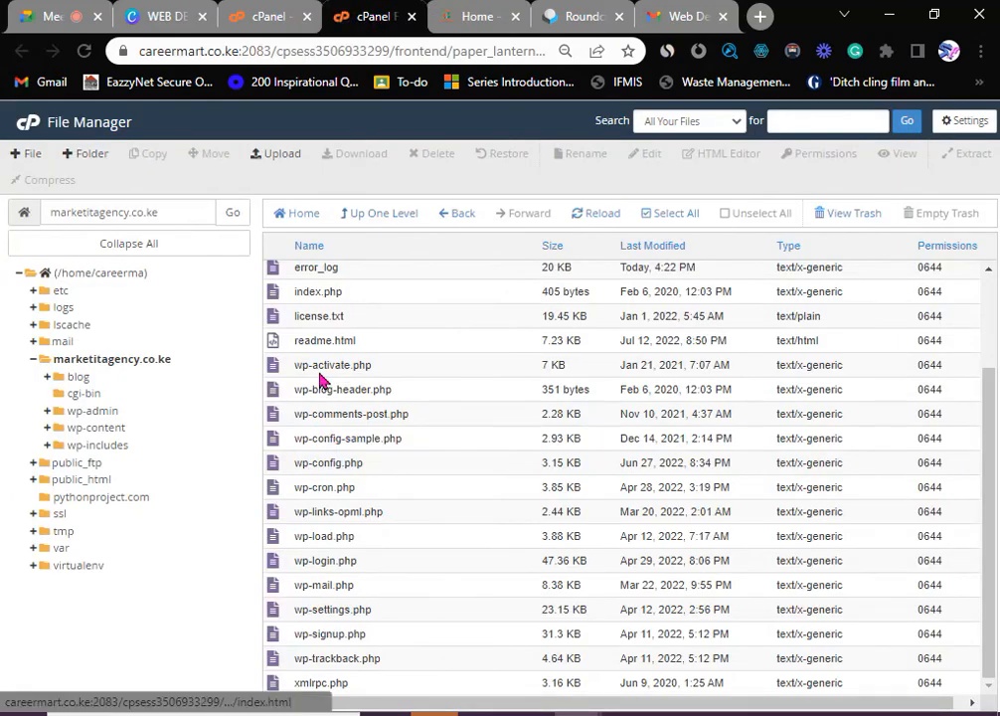
{"action": "scroll", "coordinate": [308, 342], "scroll_direction": "up", "scroll_amount": 2}
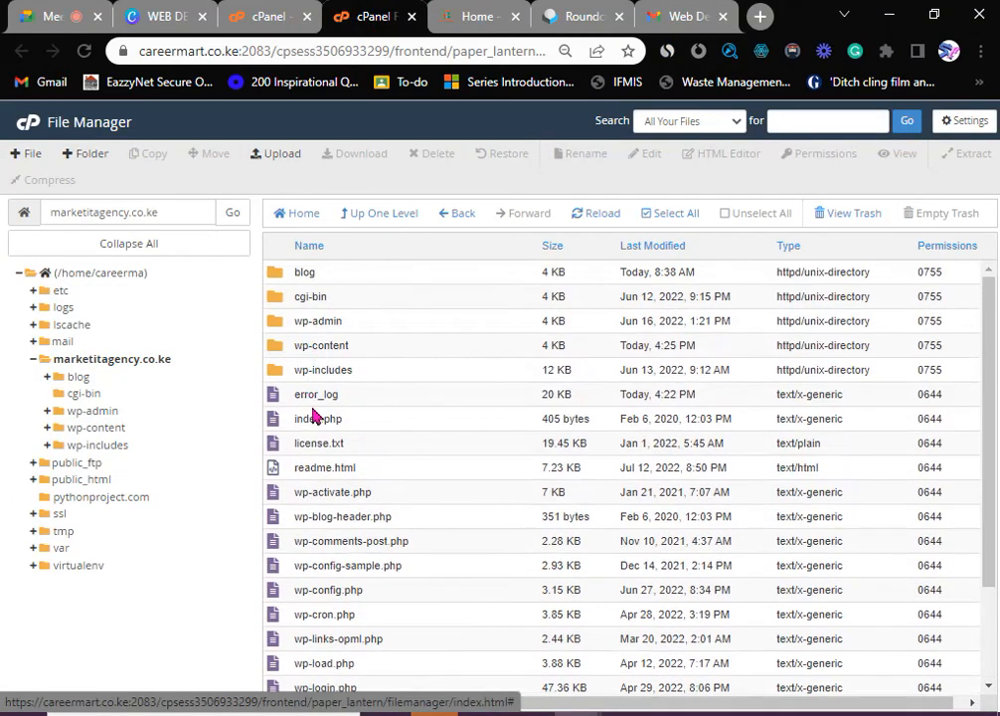
{"action": "scroll", "coordinate": [303, 415], "scroll_direction": "down", "scroll_amount": 2}
{"action": "scroll", "coordinate": [309, 448], "scroll_direction": "up", "scroll_amount": 3}
- Close the File Manager tab, leaving the 'Perfect Digital Services' homepage open
{"action": "left_click", "coordinate": [462, 18]}
{"action": "scroll", "coordinate": [308, 322], "scroll_direction": "up", "scroll_amount": 5}
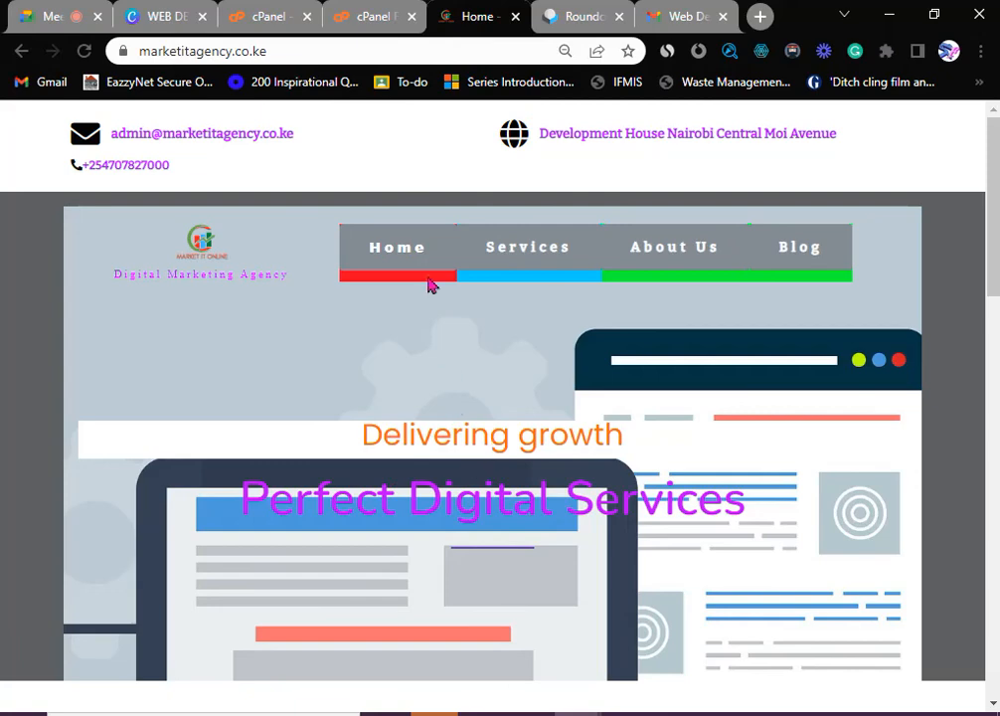
{"action": "left_click", "coordinate": [384, 17]}
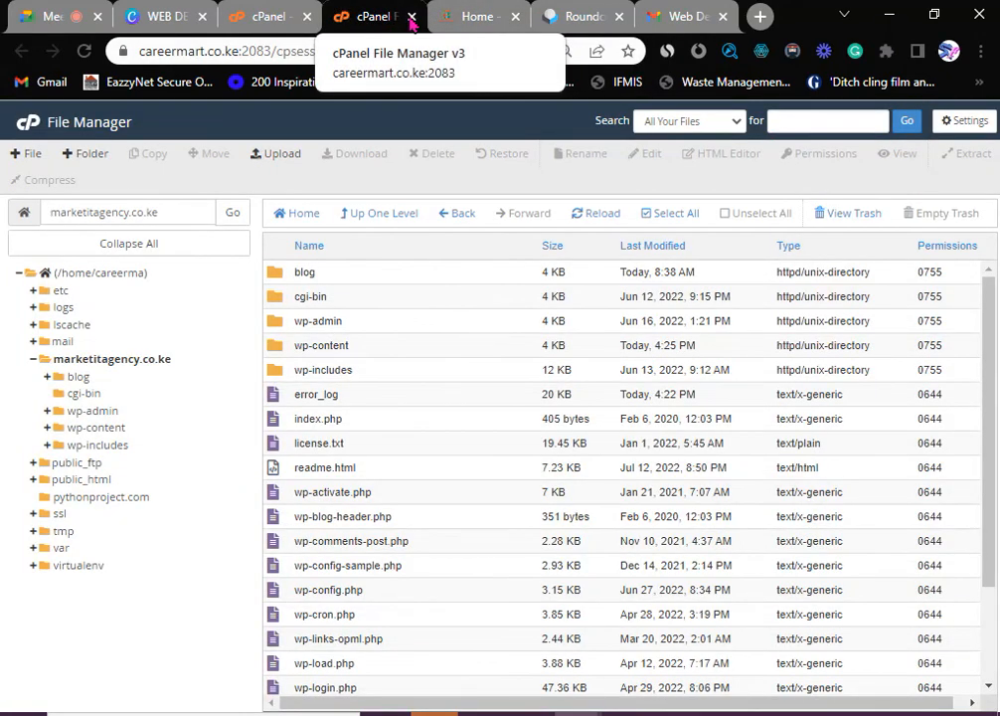
{"action": "left_click", "coordinate": [412, 18]}
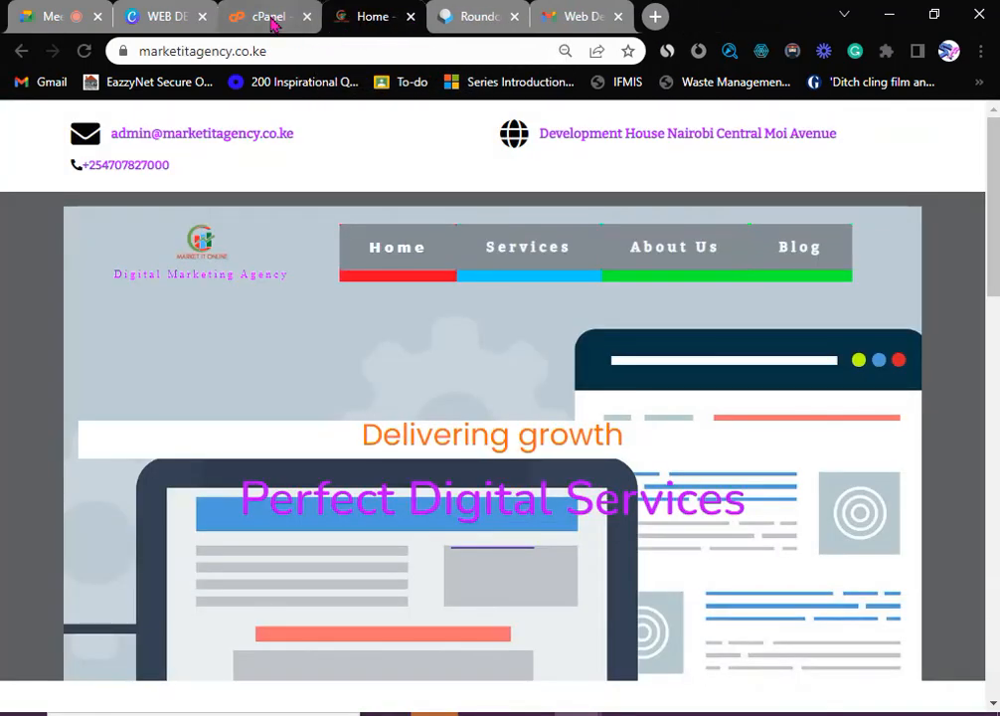
{"action": "left_click", "coordinate": [272, 20]}
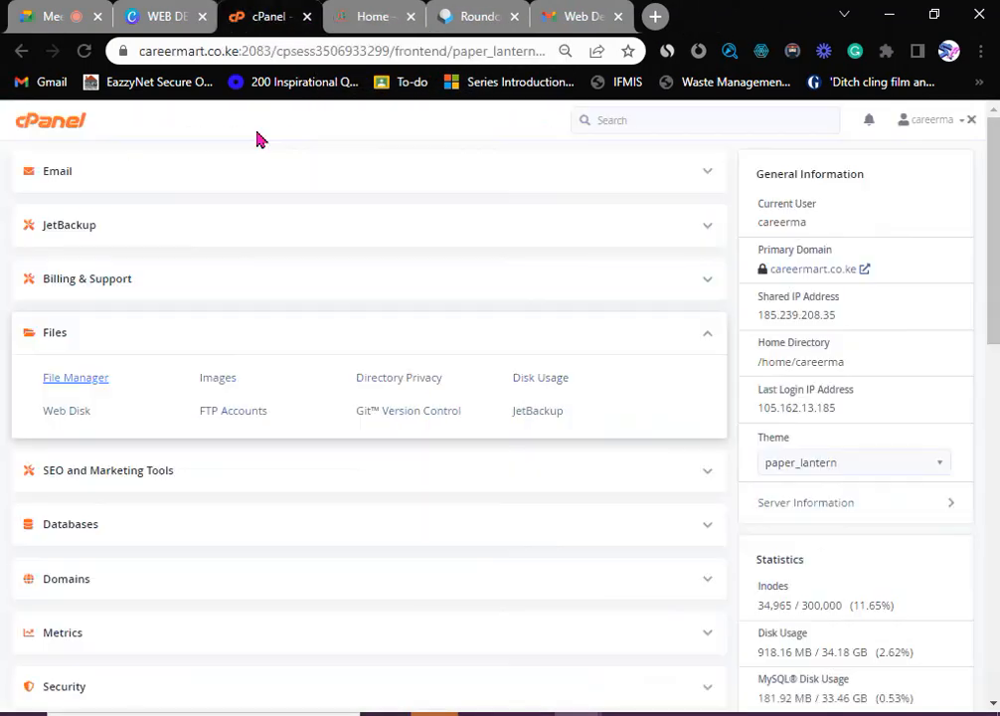
- Collapse cPanel's Files group, close the cPanel tab, and switch to the Google Meet presentation
{"action": "left_click", "coordinate": [702, 334]}
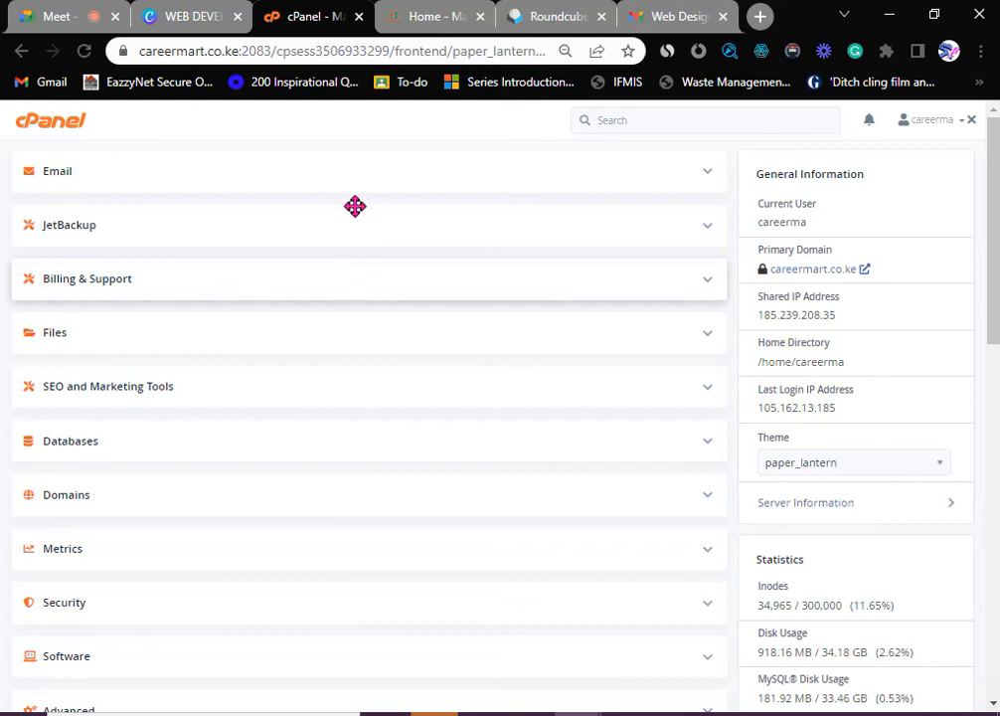
{"action": "left_click", "coordinate": [359, 17]}
{"action": "left_click", "coordinate": [111, 12]}
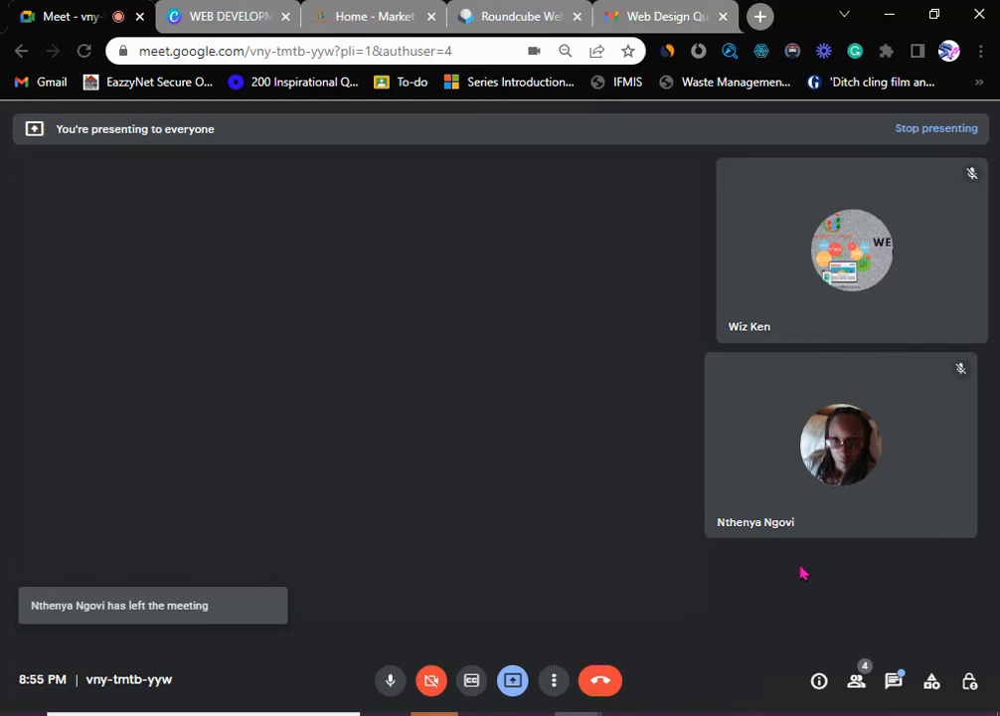